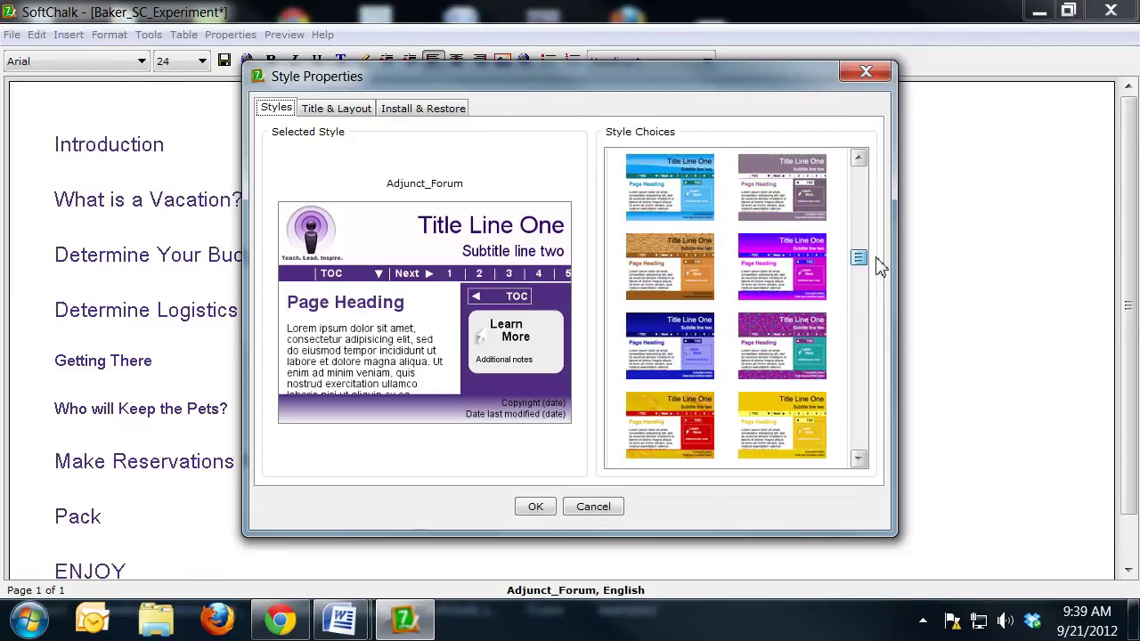
# Apply the Blue Wave style to the lesson
pyautogui.click(682, 275)
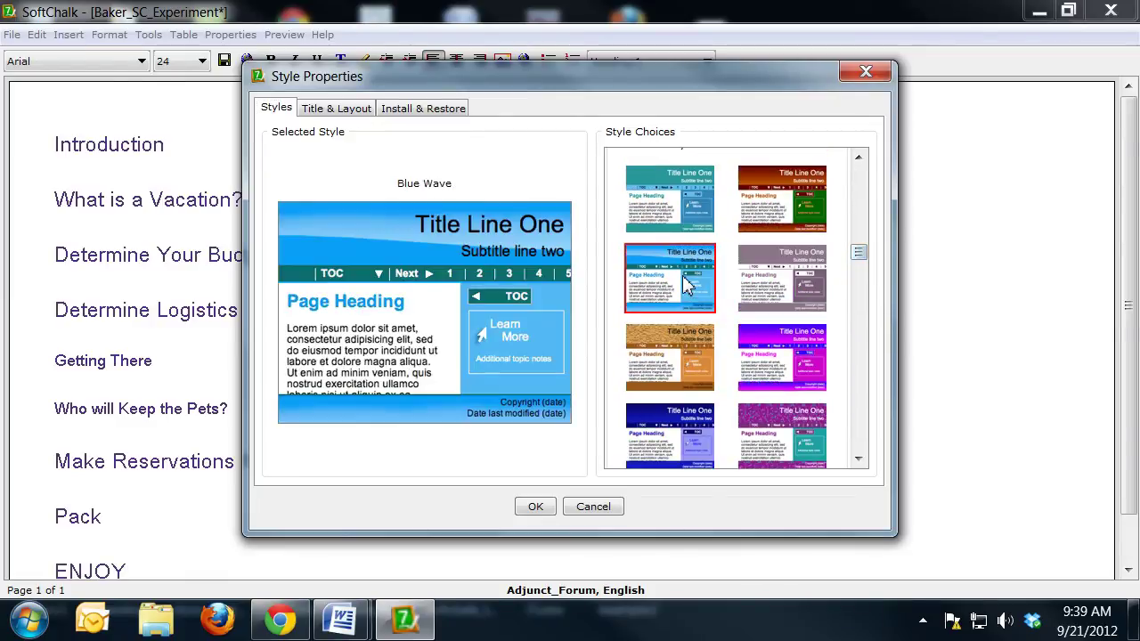
pyautogui.click(542, 509)
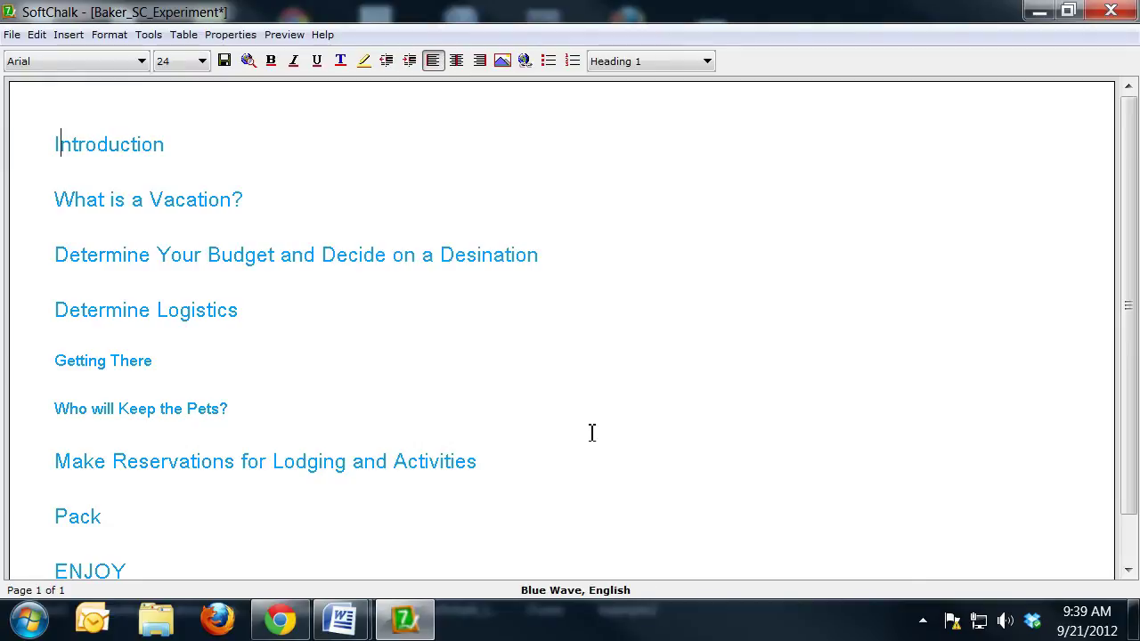
pyautogui.scroll(-1, 594, 400)
pyautogui.scroll(1, 595, 400)
# In the style properties, set the lesson title to "Planning the Perfect Vacation" and the subtitle to "What You Need to Know"
pyautogui.click(233, 35)
pyautogui.click(258, 53)
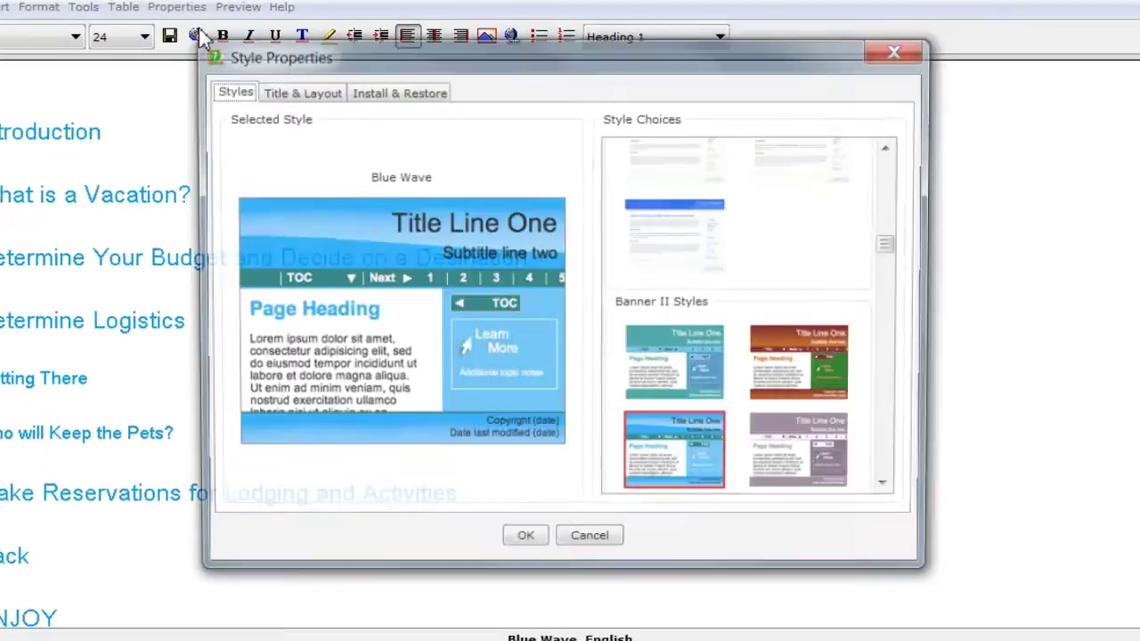
pyautogui.click(318, 95)
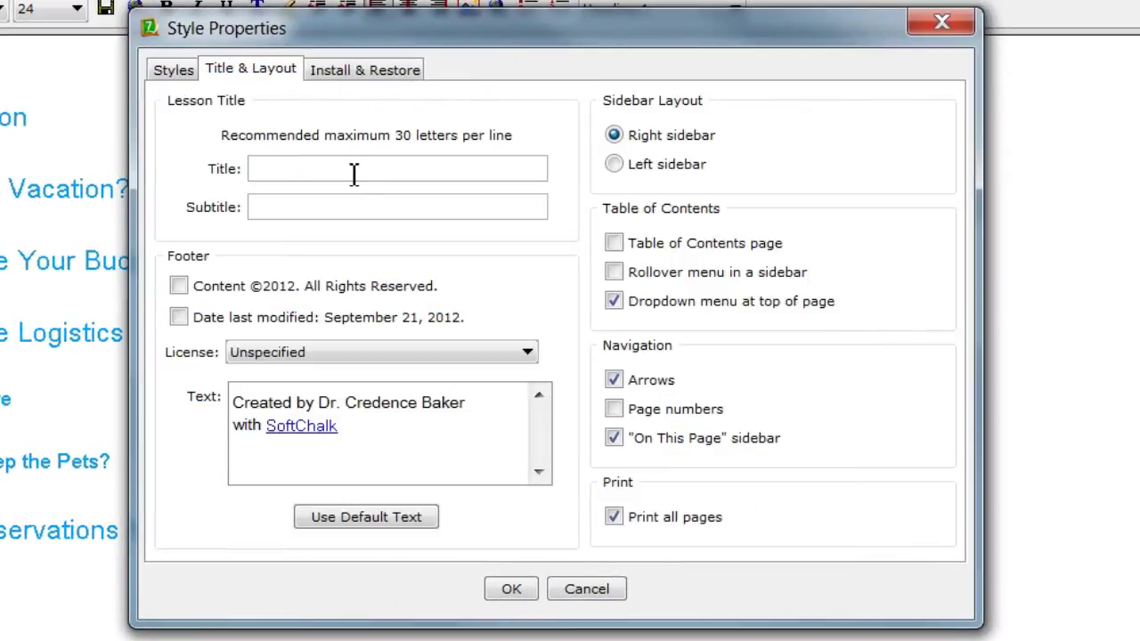
pyautogui.write('Planning the')
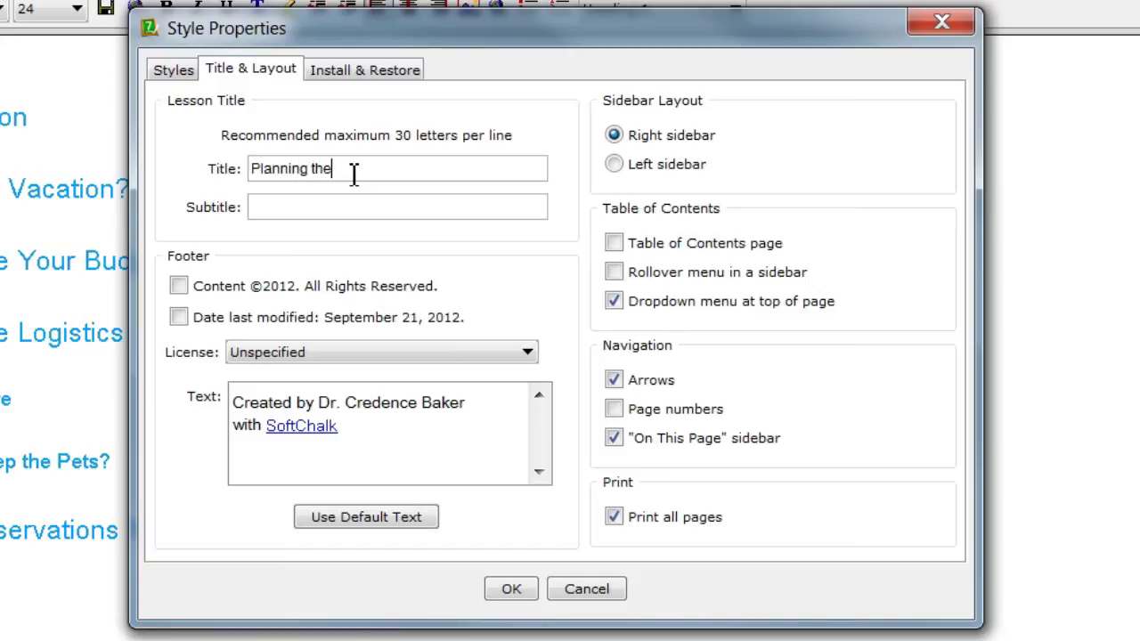
pyautogui.write(' Perfect Vacation')
pyautogui.press('Tab')
pyautogui.write('What You Need to Know')
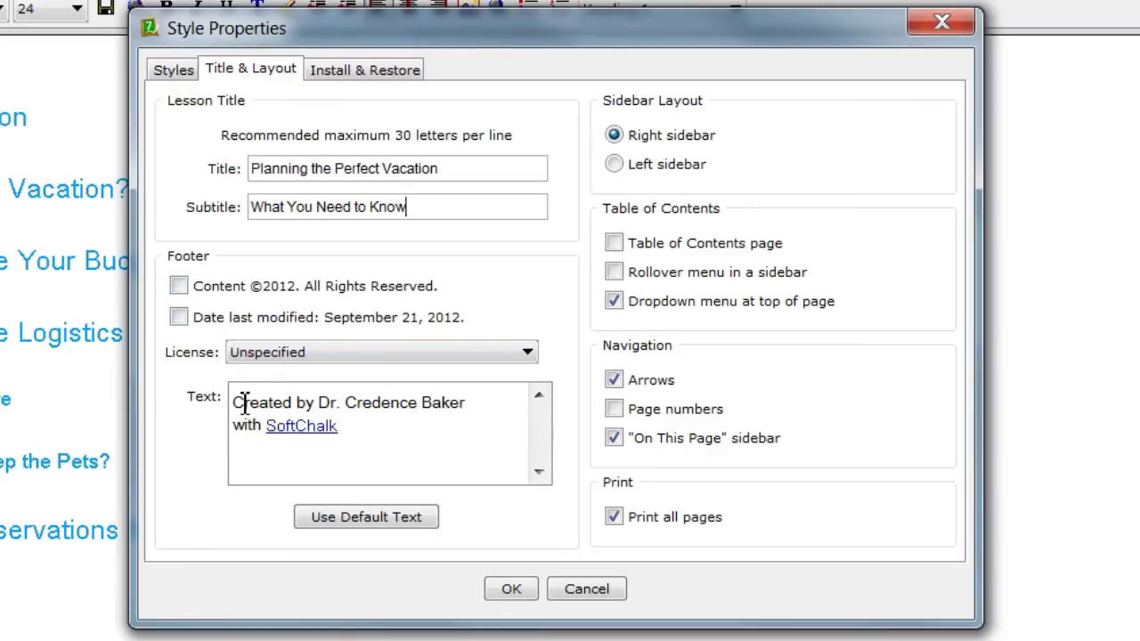
# Enable page numbers in the lesson's navigation and apply the title and layout settings
pyautogui.moveTo(330, 402); pyautogui.dragTo(461, 412)
pyautogui.click(475, 438)
pyautogui.click(626, 415)
pyautogui.click(627, 417)
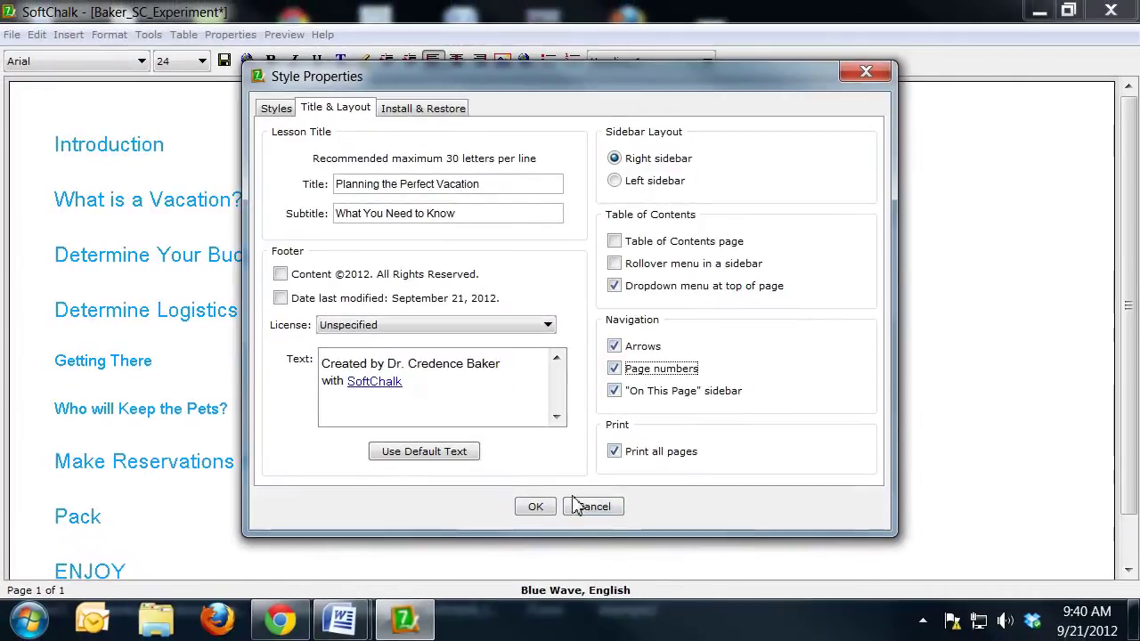
pyautogui.click(541, 513)
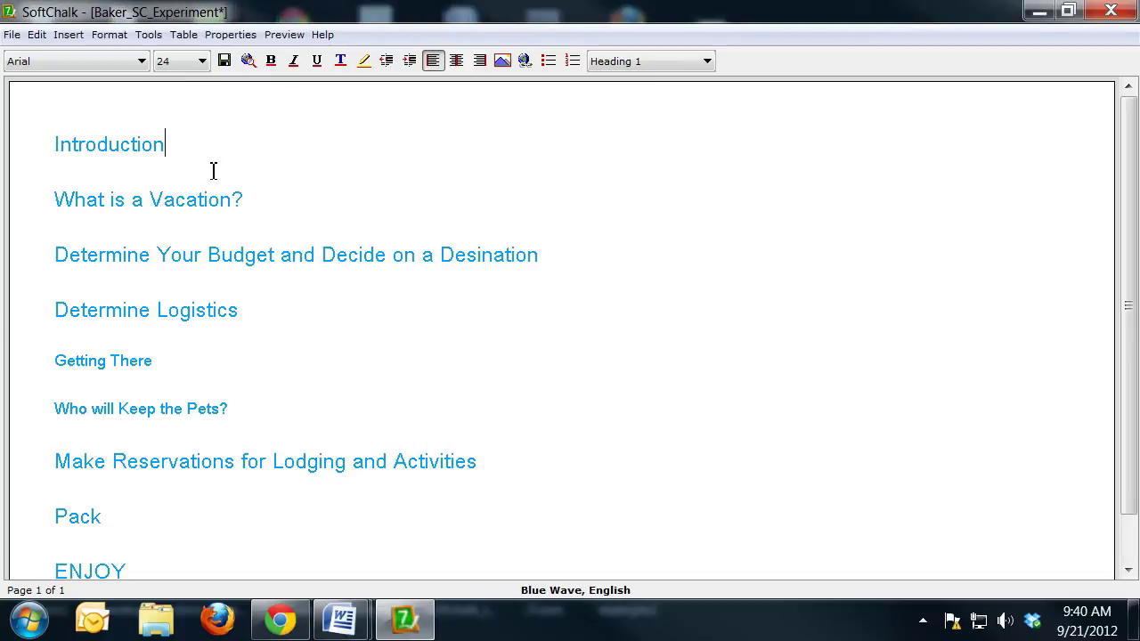
# Under Introduction, write "Everyone needs a great vacation once in a while. This lesson will show you how to plan the perfect vacation."
pyautogui.press('Return')
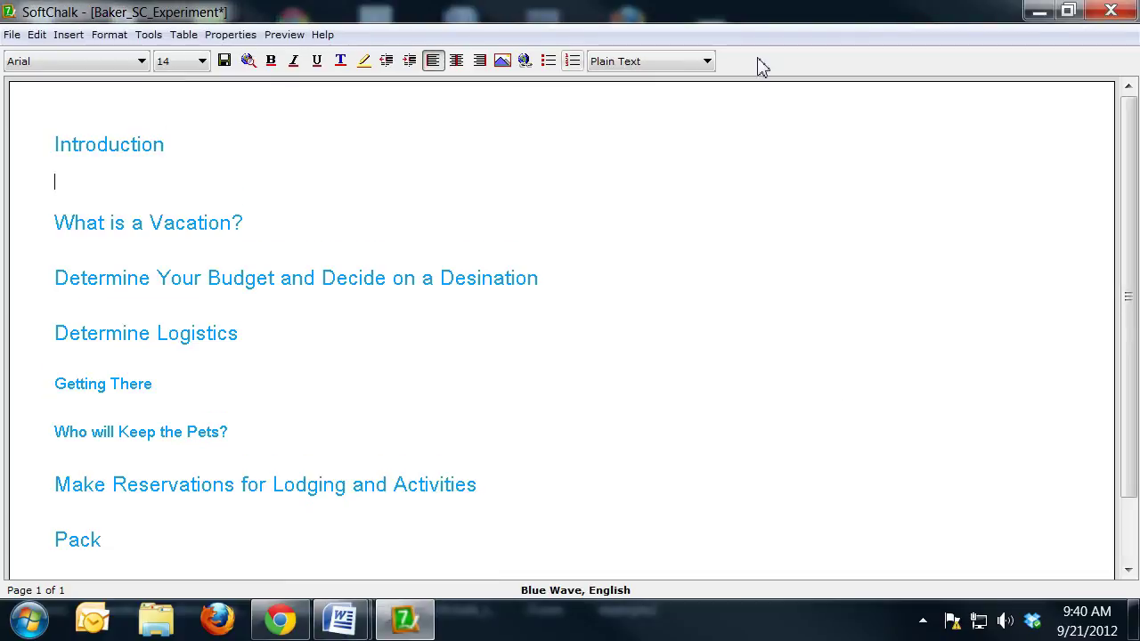
pyautogui.moveTo(340, 619)
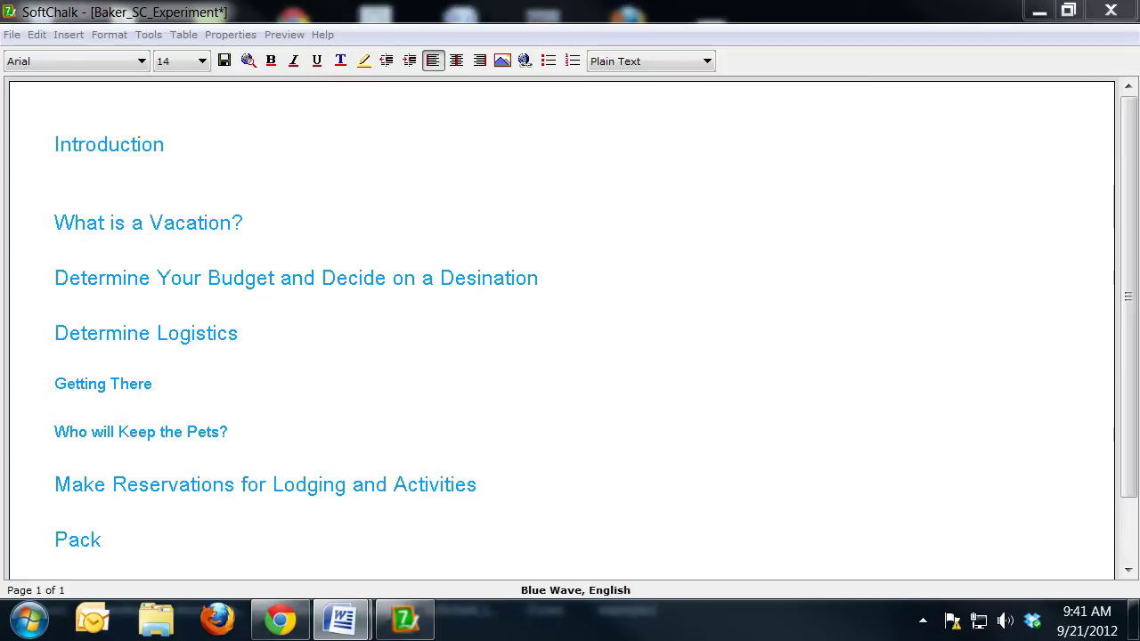
pyautogui.click(165, 181)
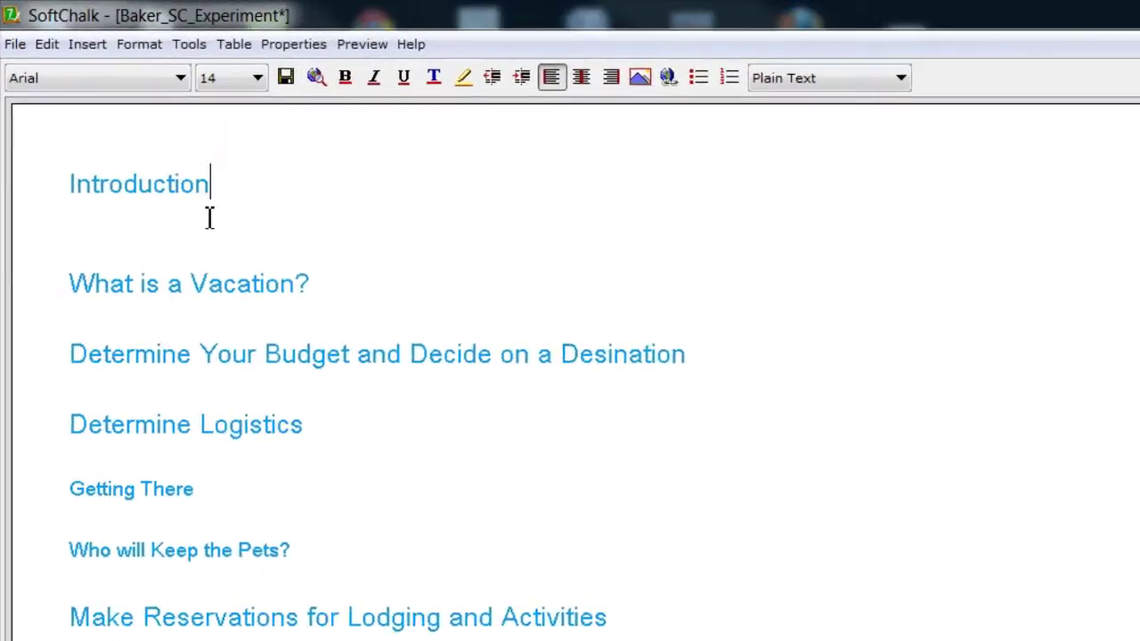
pyautogui.write('Ev')
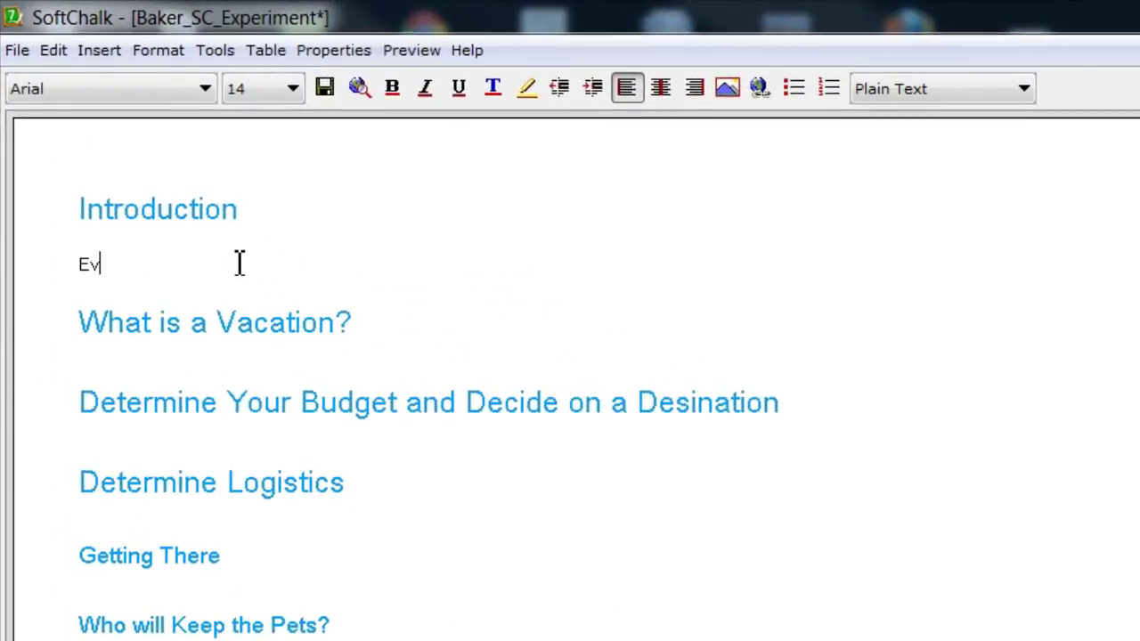
pyautogui.write('eryone needs')
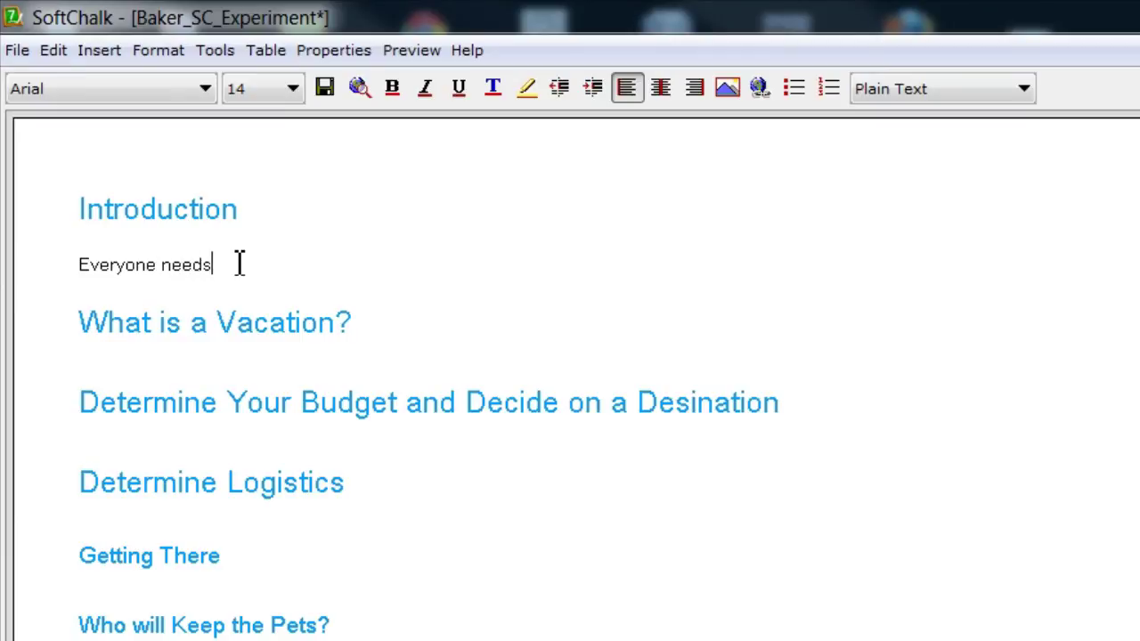
pyautogui.write(' a great vacation one')
pyautogui.write('e in a while')
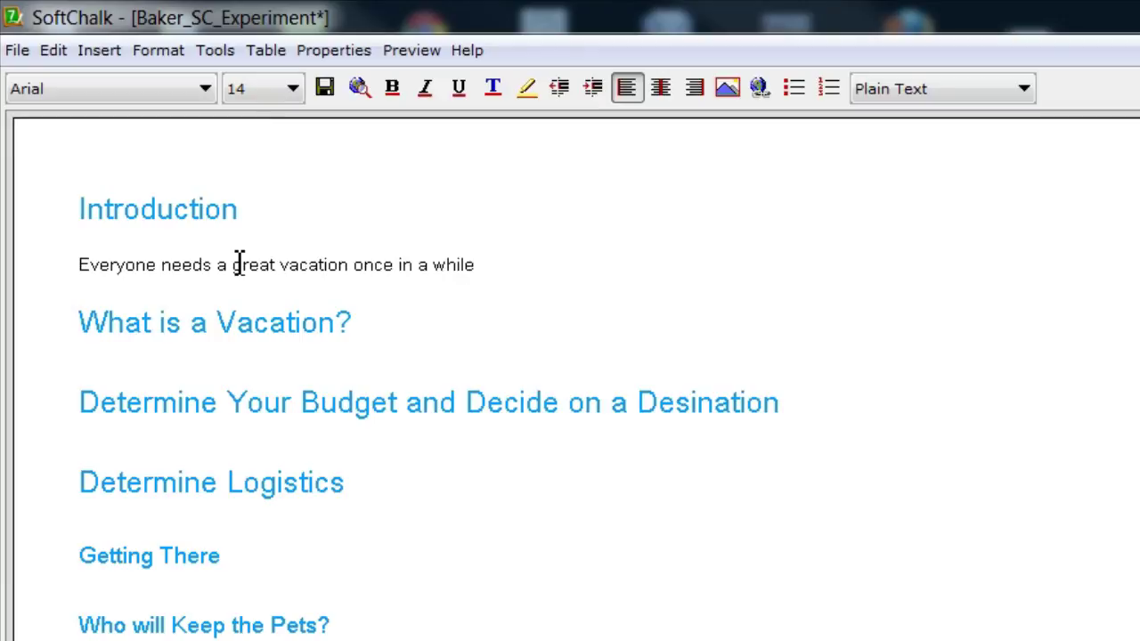
pyautogui.write('. This lesson will sh')
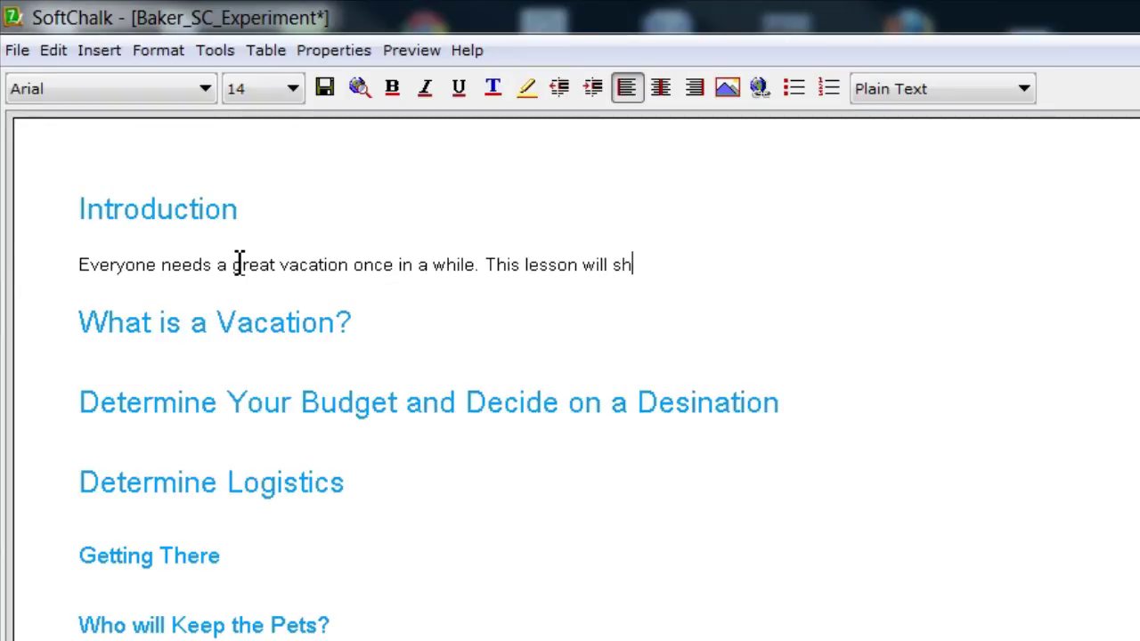
pyautogui.write('ow you how to p')
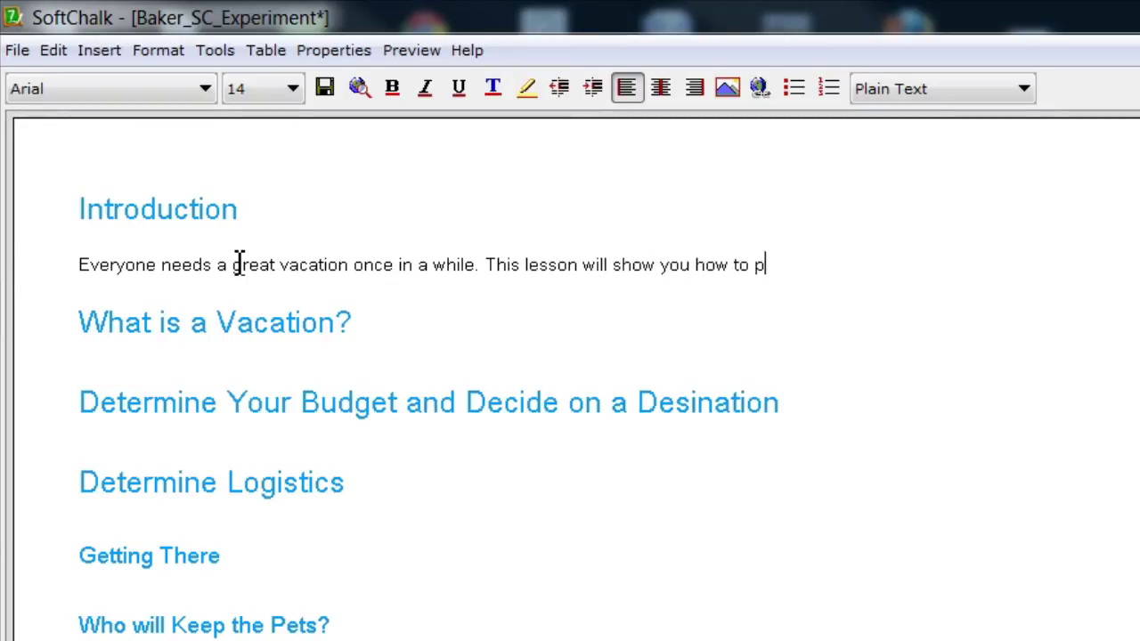
pyautogui.write('lan the perfect')
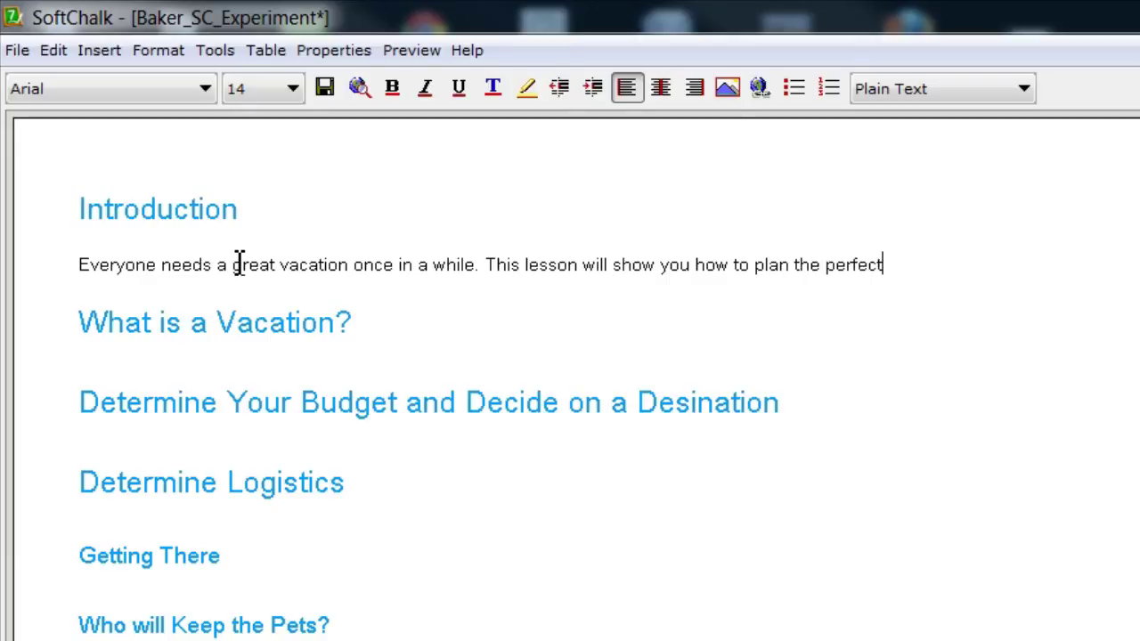
pyautogui.write('vacation.')
# Paste the dictionary definition of vacation under "What is a Vacation?" and remove the surplus blank line below it
pyautogui.click(473, 347)
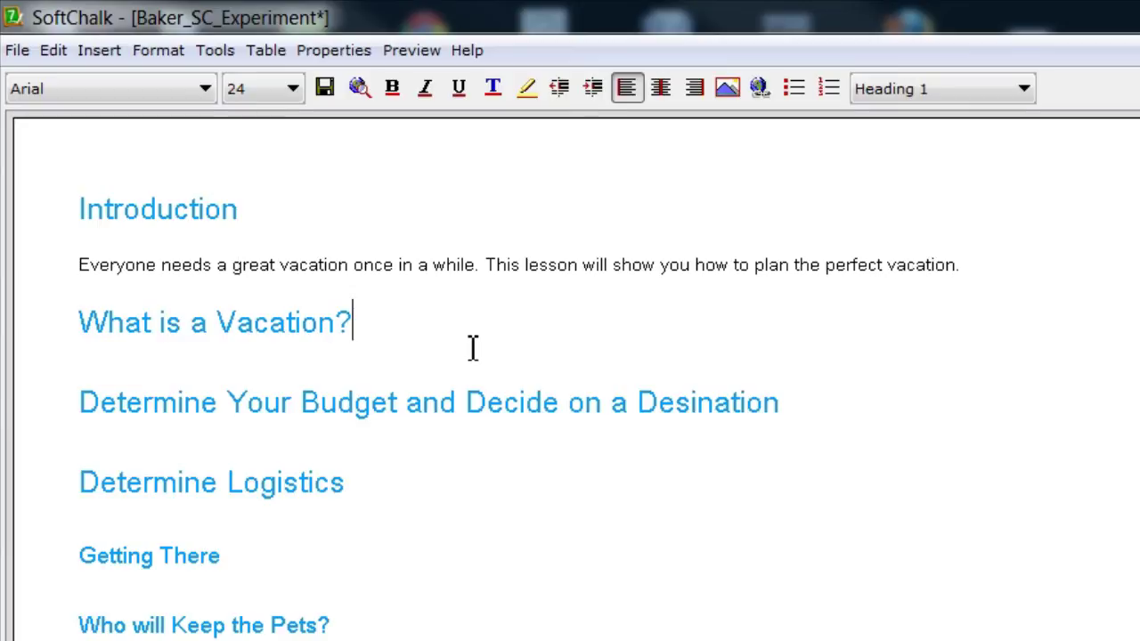
pyautogui.press('Return')
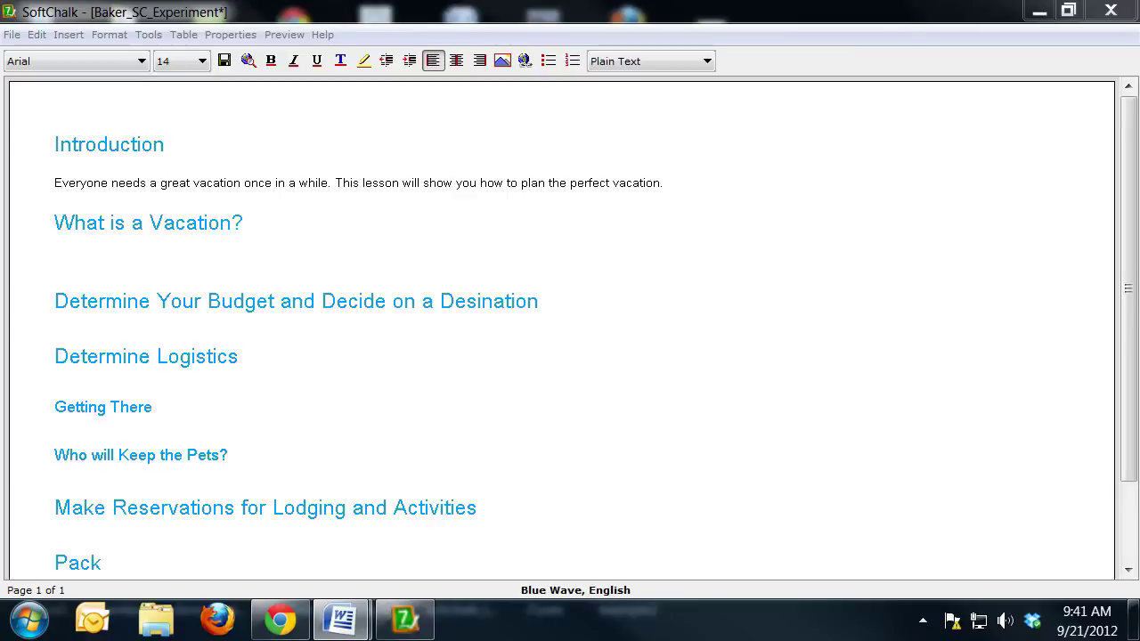
pyautogui.click(191, 234)
pyautogui.click(193, 255)
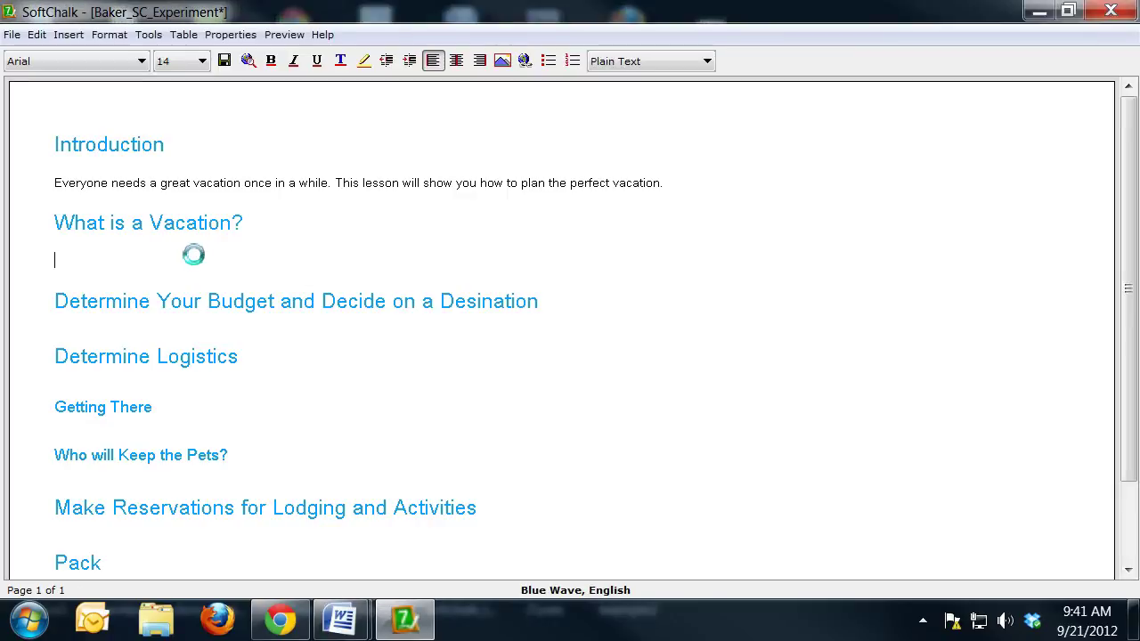
pyautogui.write('va·ca·tion [ vey-key-shuhn, vuh- ]  Show IPA noun a period of suspension of work, study, or other activity, usually used for rest, recreation, or travel; recess or holiday:')
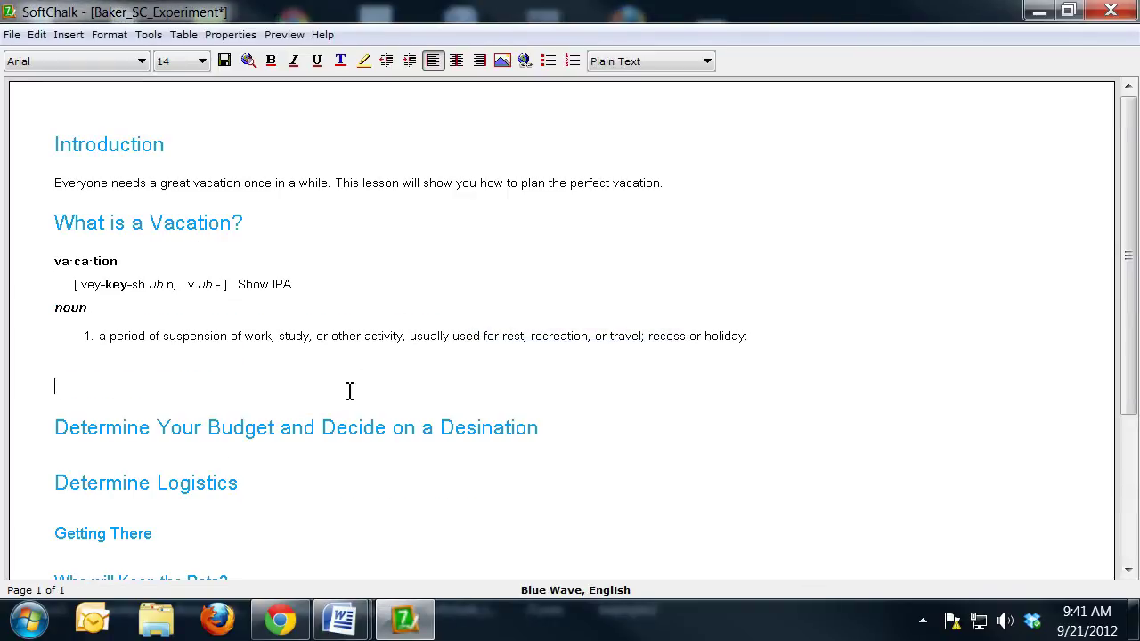
pyautogui.press('Delete')
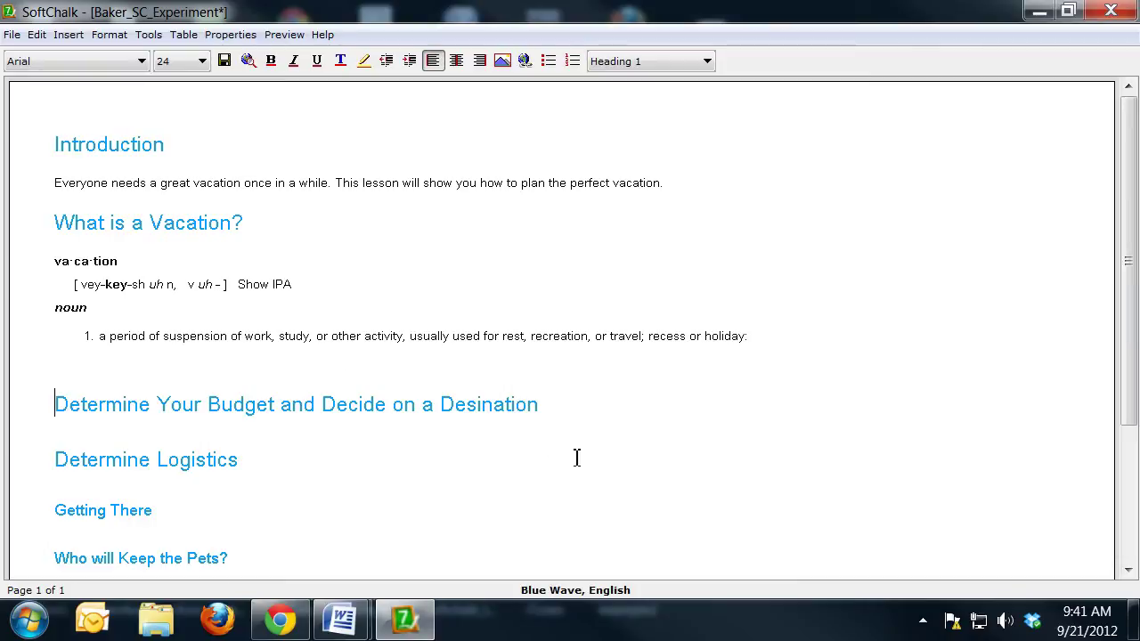
# Under the budget and destination heading, paste the paragraphs from "The first step in planning" through "estimate gasoline expenses", and remove the blank line after them
pyautogui.press('Return')
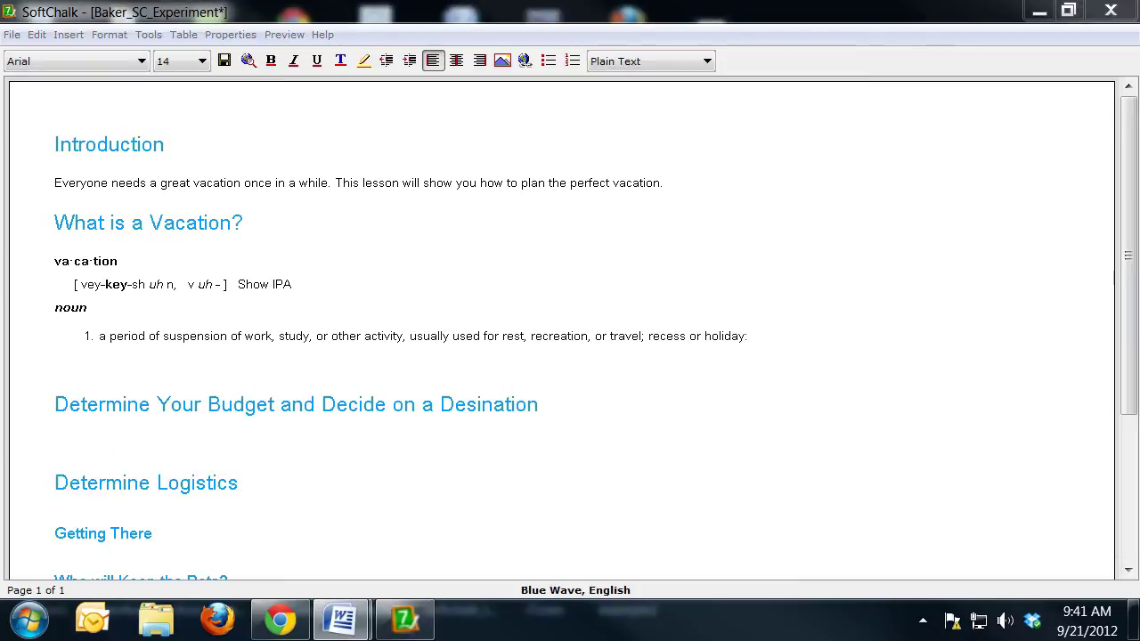
pyautogui.write('The first step in planning any family vacation is deciding where and when you are going. It is best to decide at least six months prior to leaving. Once you have decided where to go, the next step is how to get there. This really depends on how far from home you are going and how much time off from work you are taking. If you are going a great distance and want more quality time at your vacation destination, you may consider flying. Although, if you enjoy the travel as much as the destination, driving is the best alternative. To drive takes only a couple of decisions more. You must route out you trip, estimate mileage, and estimate gasoline expenses.')
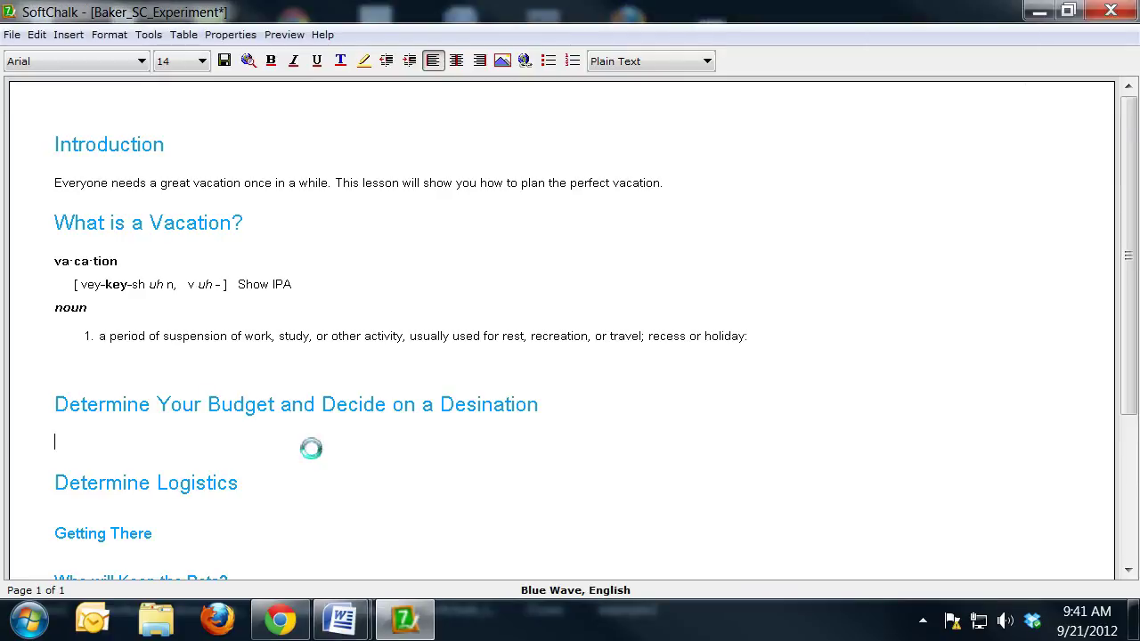
pyautogui.scroll(-3, 537, 444)
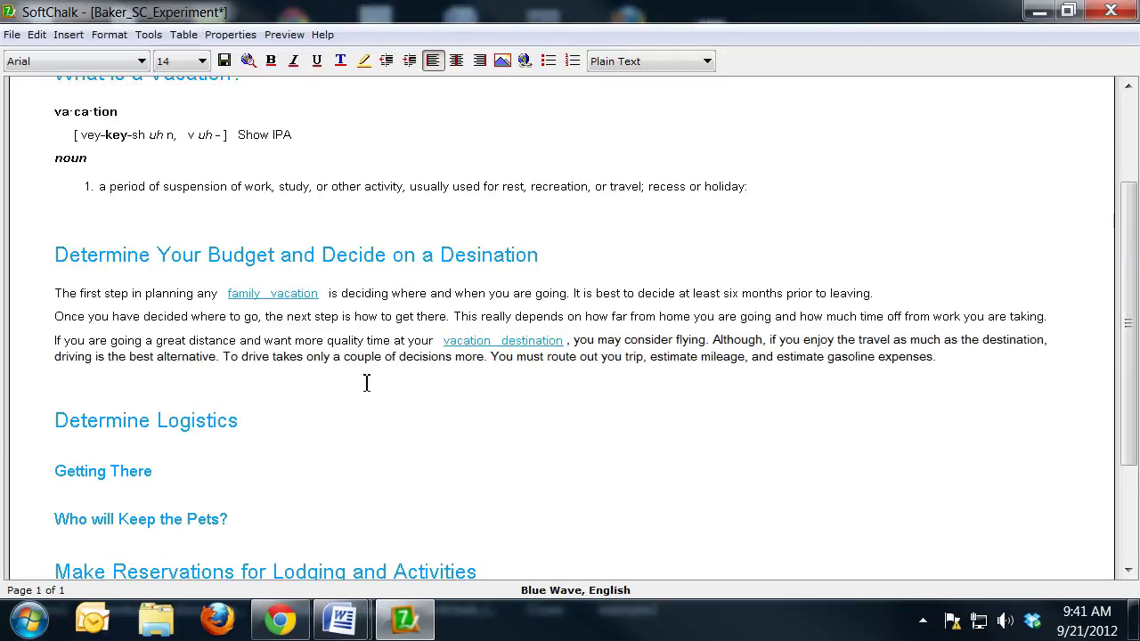
pyautogui.press('Delete')
# Copy the paragraph starting "If you are going a great distance" under the Getting There heading and remove the extra blank lines below it
pyautogui.click(319, 456)
pyautogui.press('Return')
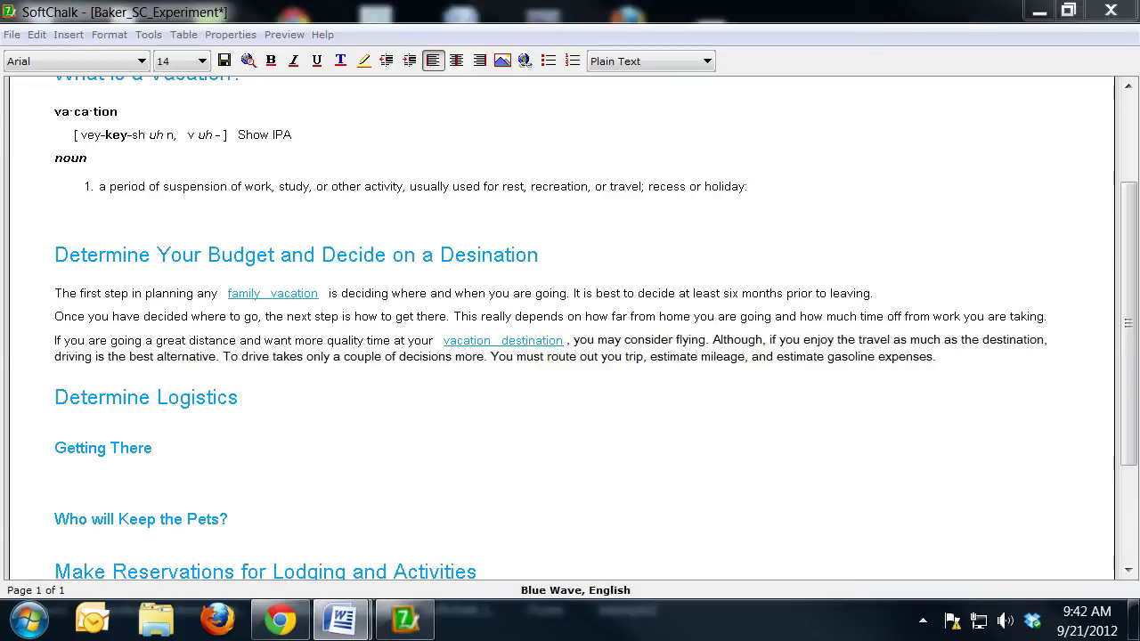
pyautogui.moveTo(935, 357); pyautogui.dragTo(64, 340)
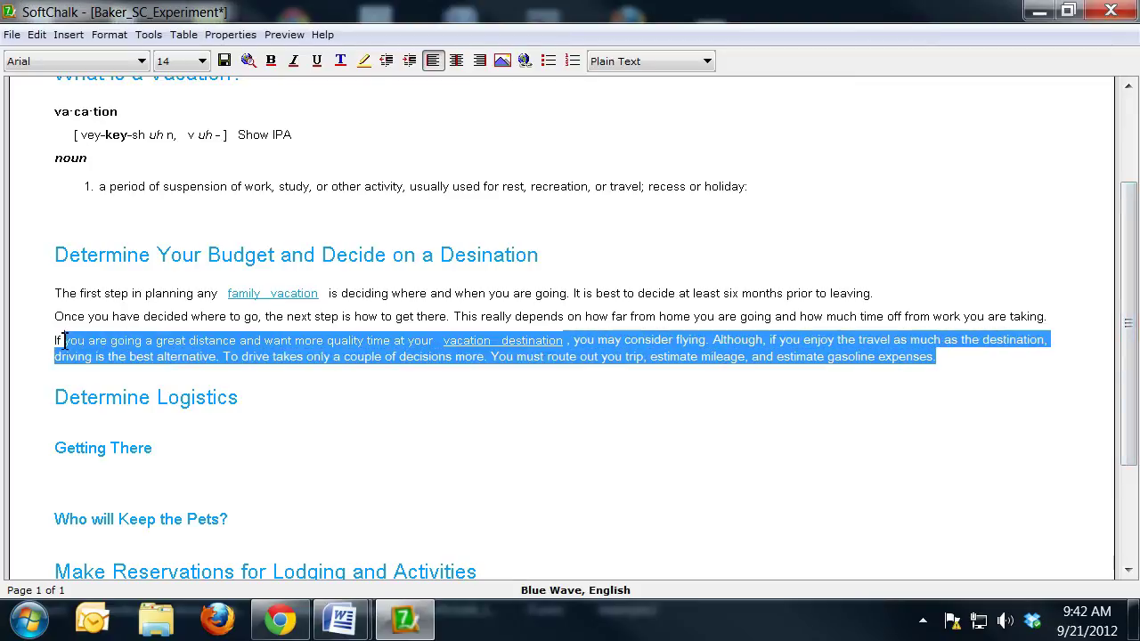
pyautogui.click(108, 460)
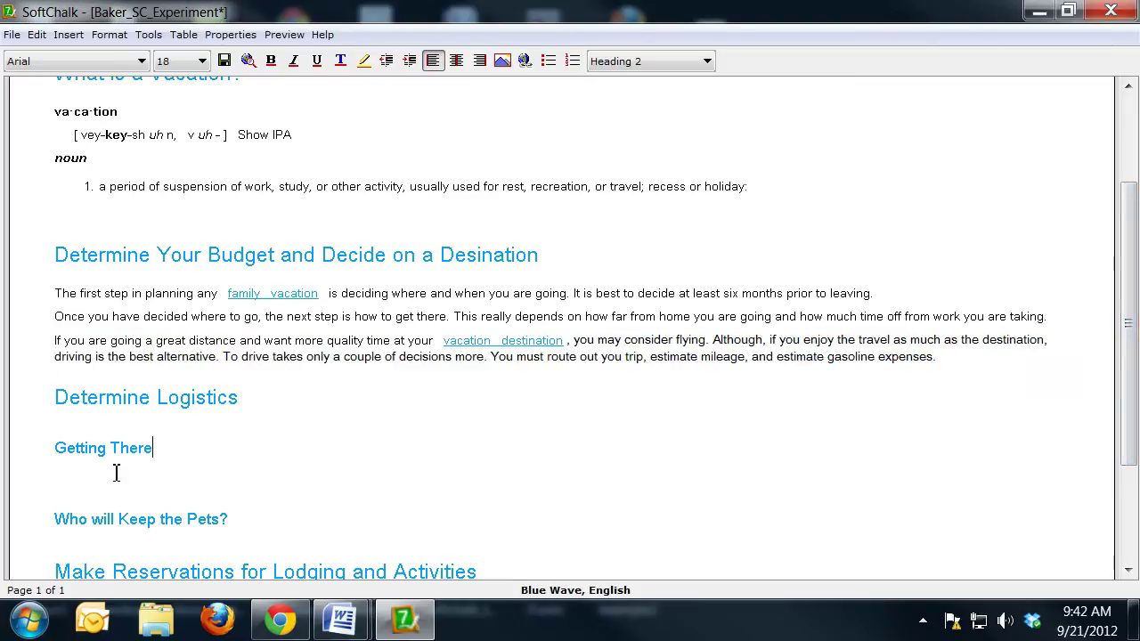
pyautogui.click(188, 486)
pyautogui.write('If you are going a great distance and want more quality time at your vacation destination , you may consider flying. Although, if you enjoy the travel as much as the destination, driving is the best alternative. To drive takes only a couple of decisions more. You must route out you trip, estimate mileage, and estimate gasoline expenses.')
pyautogui.click(309, 525)
pyautogui.press('Delete')
pyautogui.press('Delete')
# Delete the original "If you are going a great distance" paragraph from the budget and destination section, including its empty line
pyautogui.moveTo(937, 358); pyautogui.dragTo(50, 342)
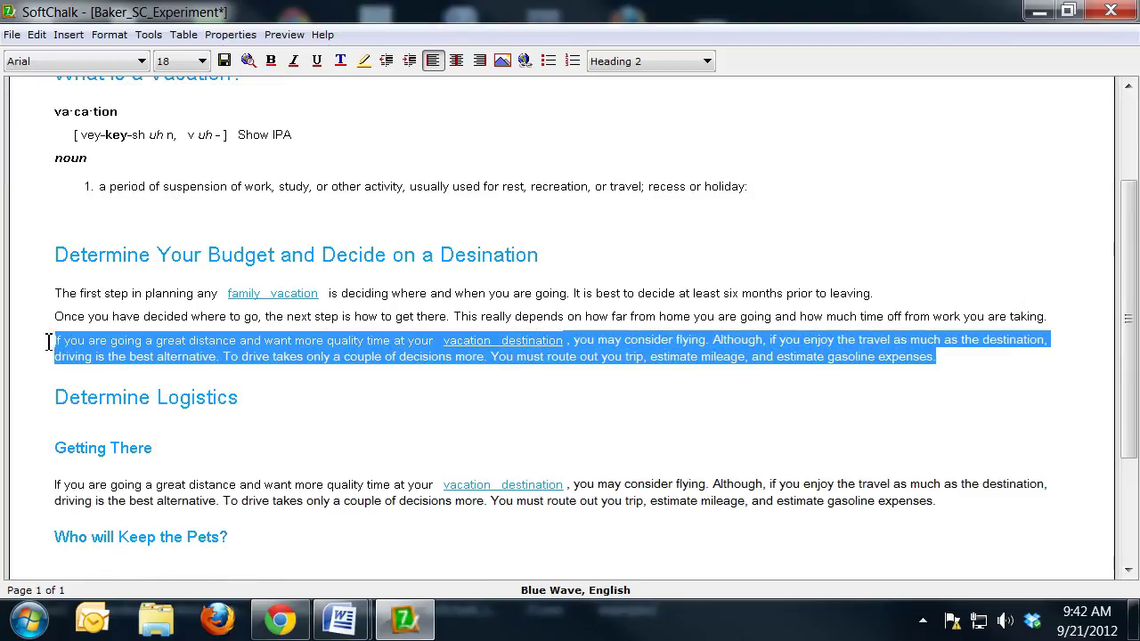
pyautogui.press('Delete')
pyautogui.press('Delete')
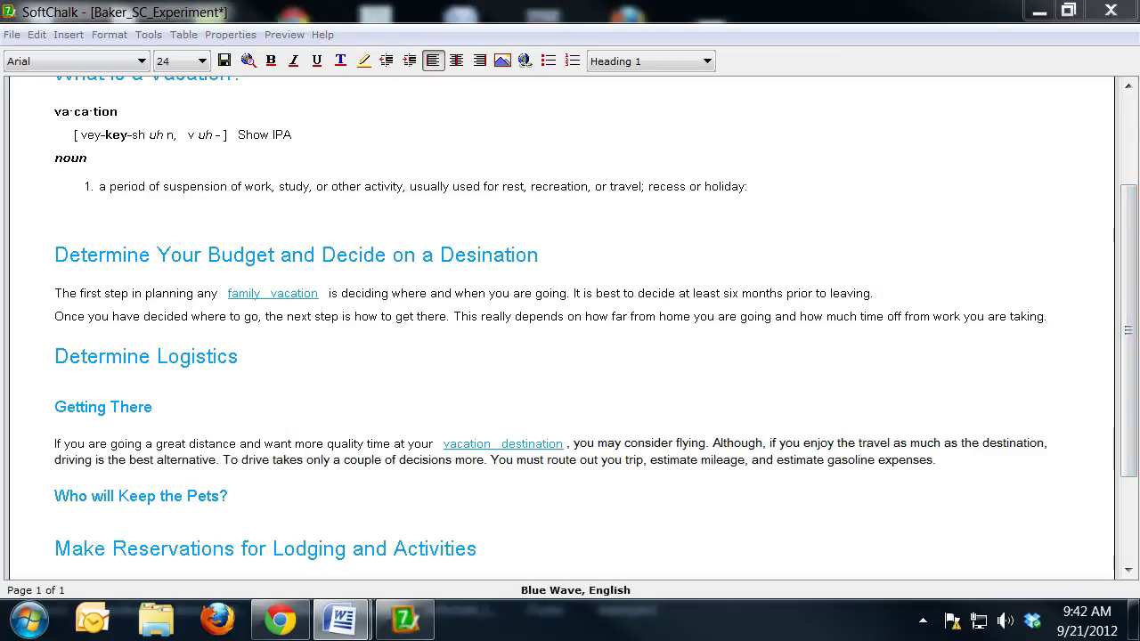
# Add an empty plain-text line beneath the heading "Who will Keep the Pets?"
pyautogui.click(356, 513)
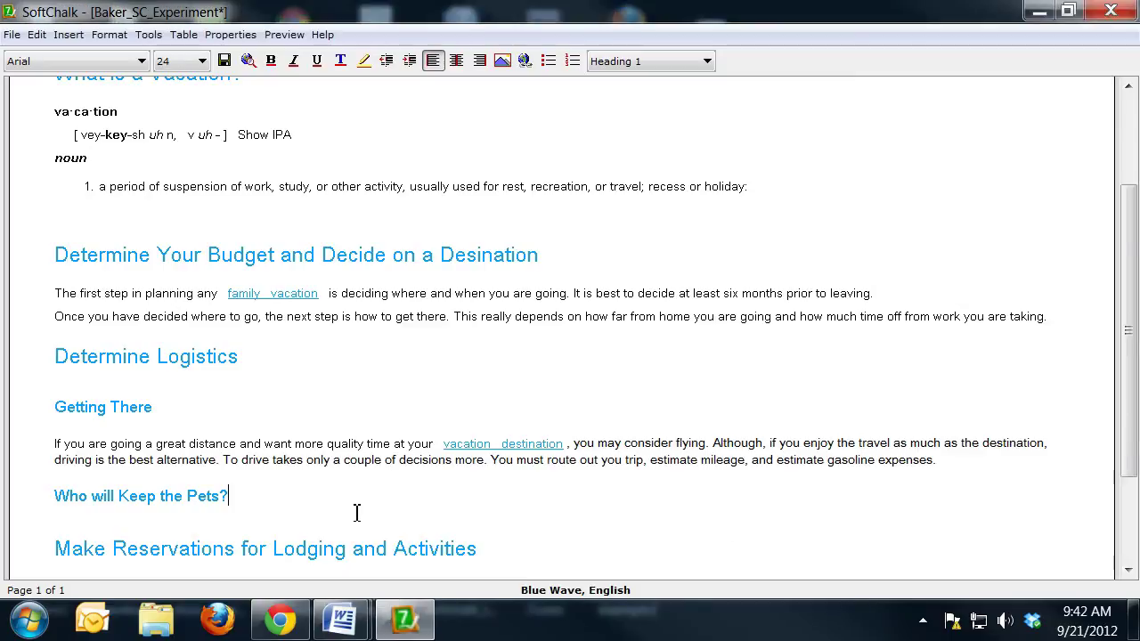
pyautogui.press('Return')
pyautogui.write("Also, decide who will take care of your pets or if they will go to a kennel to be boarded. Call your veterinarian to check on your pet's current vaccinations.")
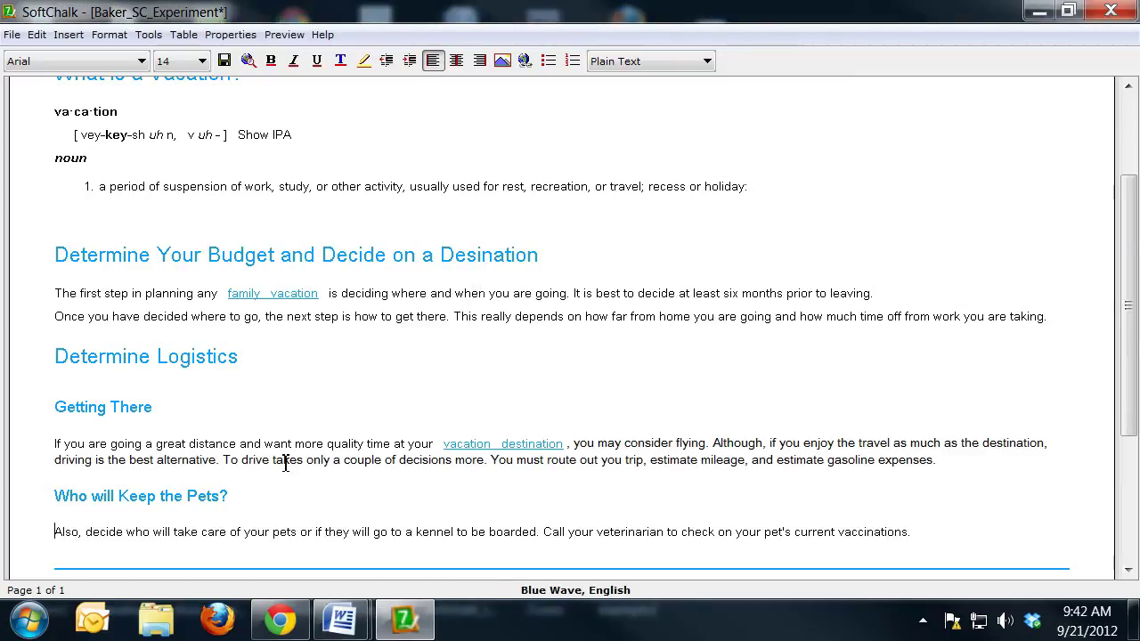
pyautogui.scroll(-3, 321, 451)
pyautogui.hotkey('ctrl', 'z')
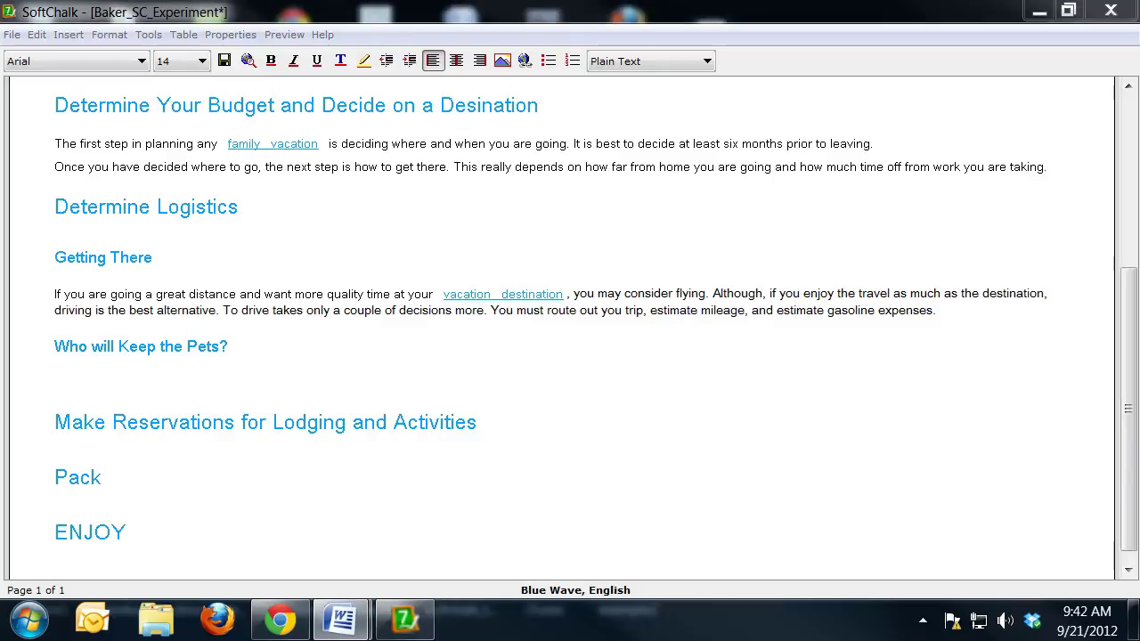
# Under "Who will Keep the Pets?", paste the paragraph from "Also, decide who will take care of your pets" through "current vaccinations", without a trailing blank line
pyautogui.click(260, 377)
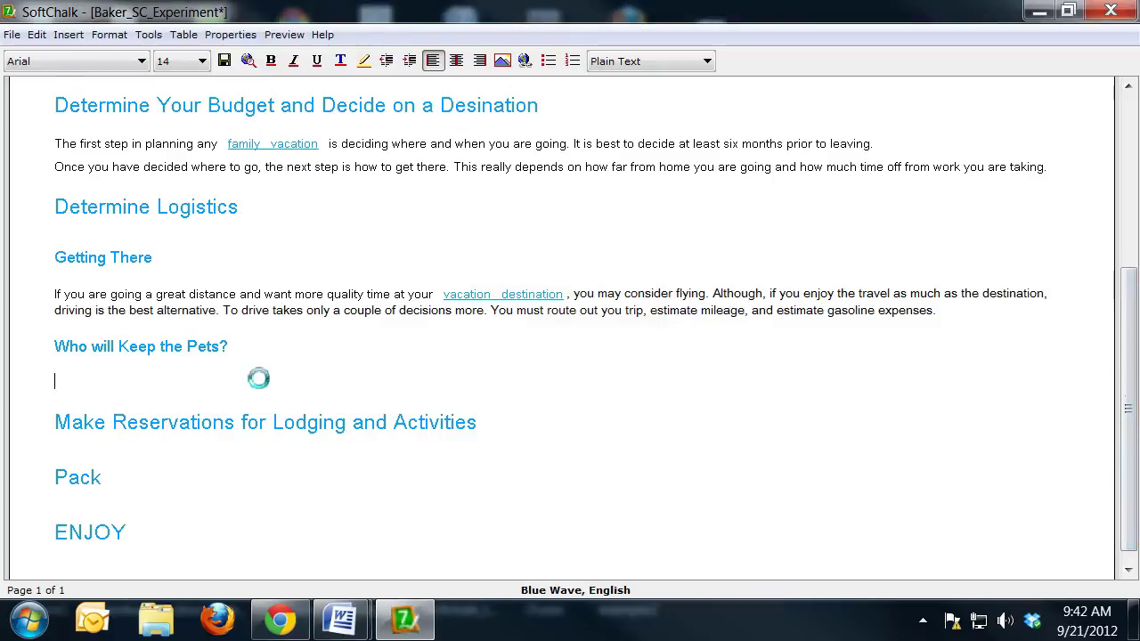
pyautogui.write("Also, decide who will take care of your pets or if they will go to a kennel to be boarded. Call your veterinarian to check on your pet's current vaccinations.")
pyautogui.press('BackSpace')
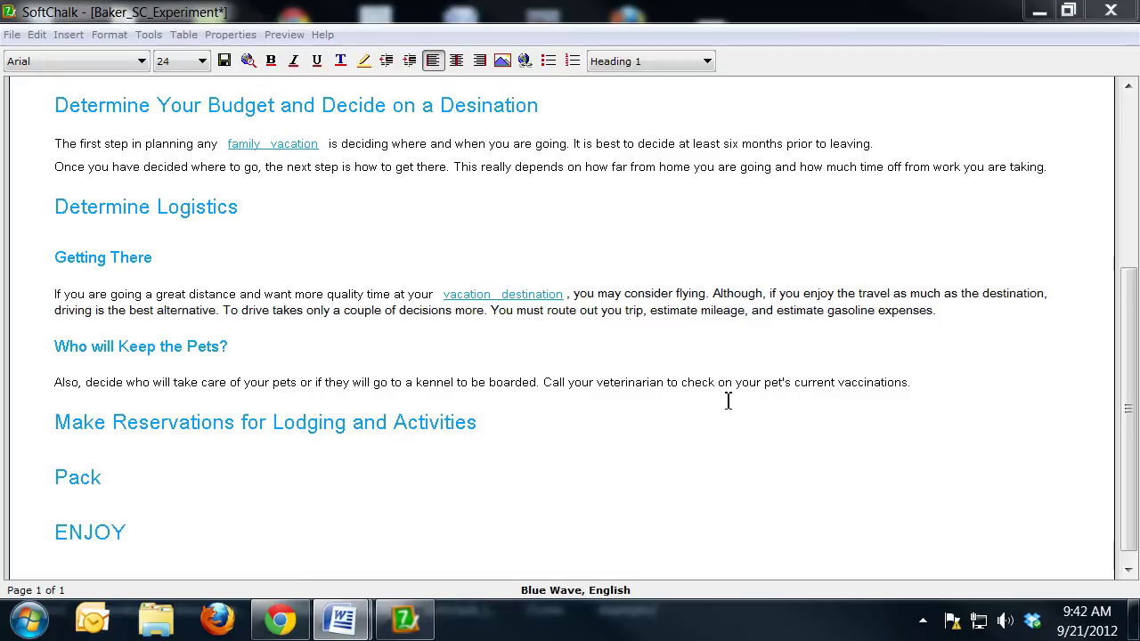
# Below the pet-care paragraph, paste the paragraph from "Ask a trustworthy neighbor or family member" through "to plant sit."
pyautogui.click(954, 392)
pyautogui.write('Ask a trustworthy neighbor or family member to collect your mail and newspapers or have them held while you are away. If you have houseplants that are easy to care for, you can leave them in a bathtub with an inch or two of standing water while you are away. If your plants are complicated, you may ask a neighbor or family member to plant sit.')
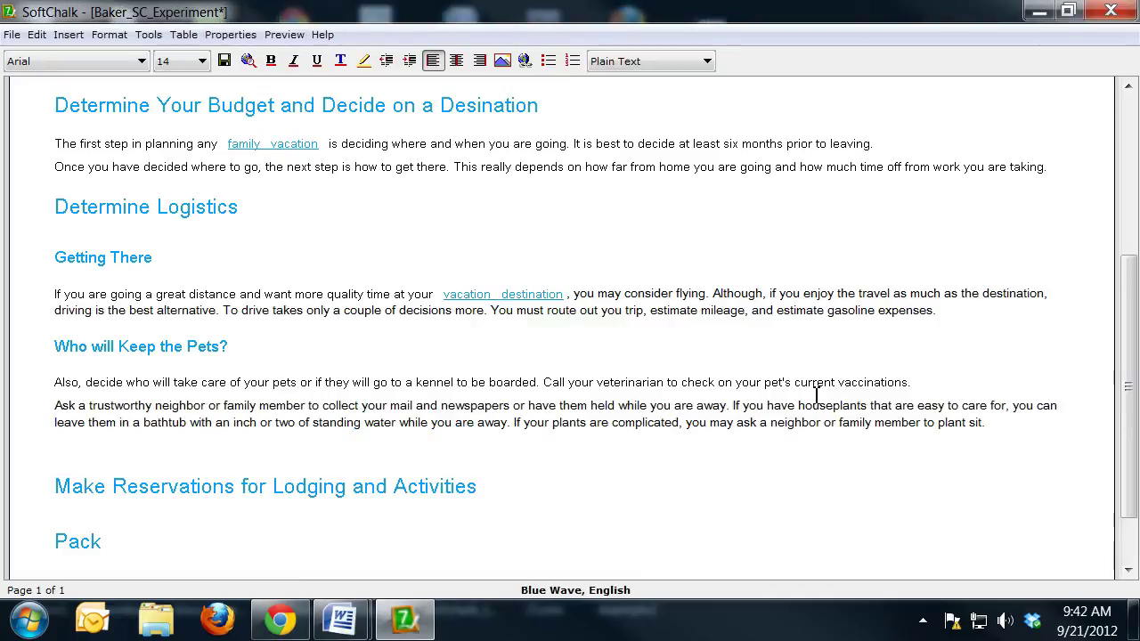
pyautogui.scroll(5, 926, 385)
pyautogui.scroll(-5, 774, 412)
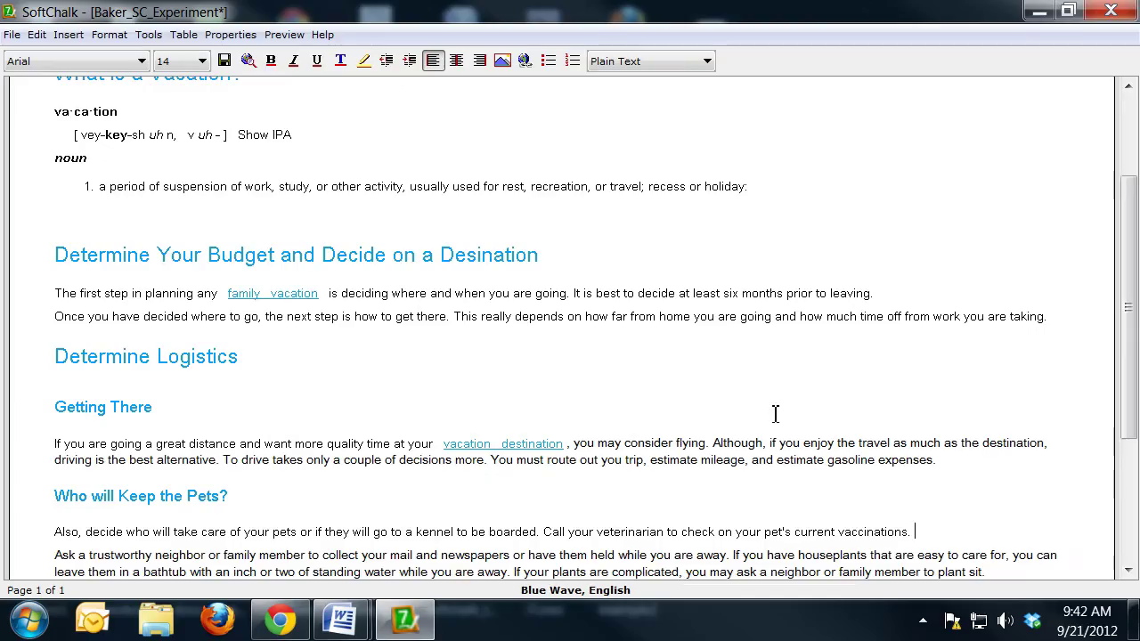
# Under "Make Reservations for Lodging and Activities", add the plain-text sentence "Use a site like travelocity to compare rates and book your hotel and activities."
pyautogui.click(609, 491)
pyautogui.press('Return')
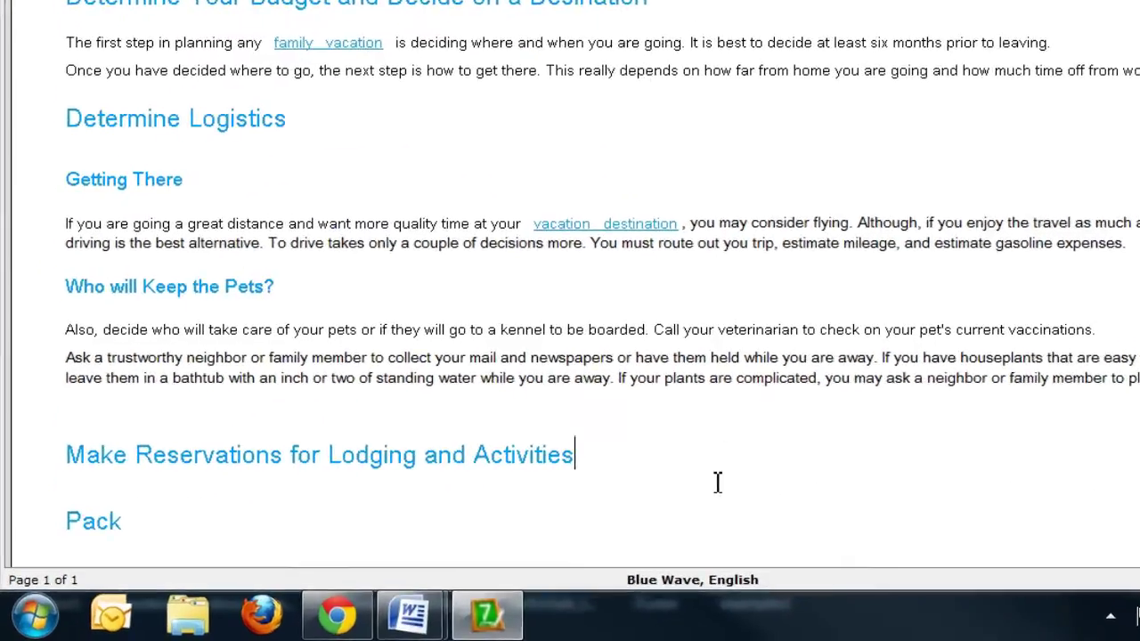
pyautogui.write('USe')
pyautogui.press('BackSpace')
pyautogui.press('BackSpace')
pyautogui.press('BackSpace')
pyautogui.write('se a site like travelo')
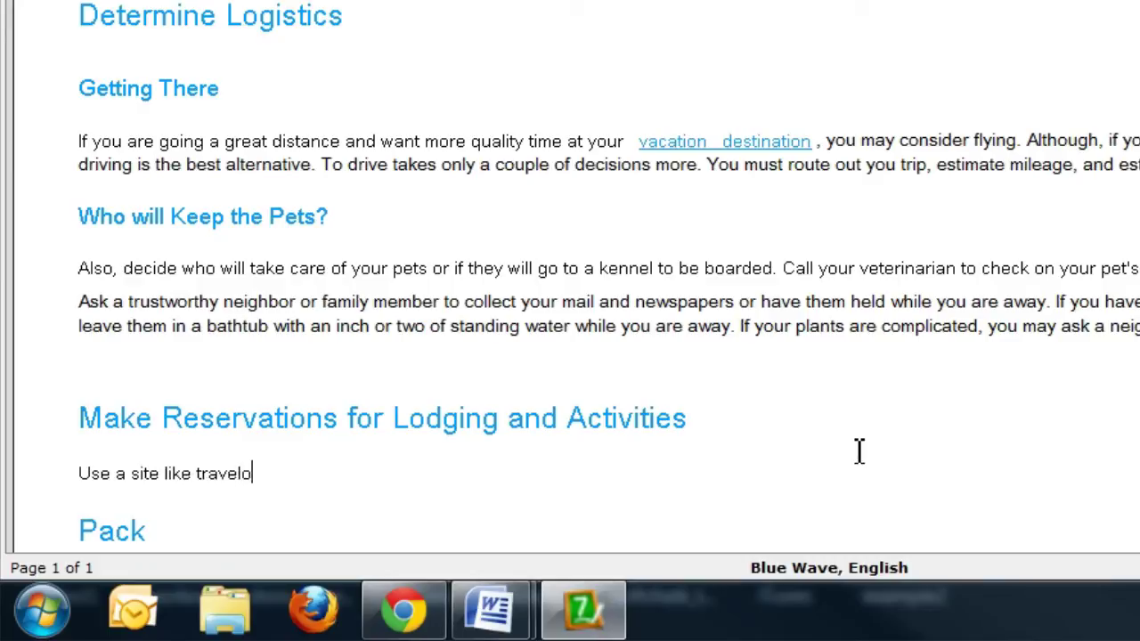
pyautogui.write('city to book your')
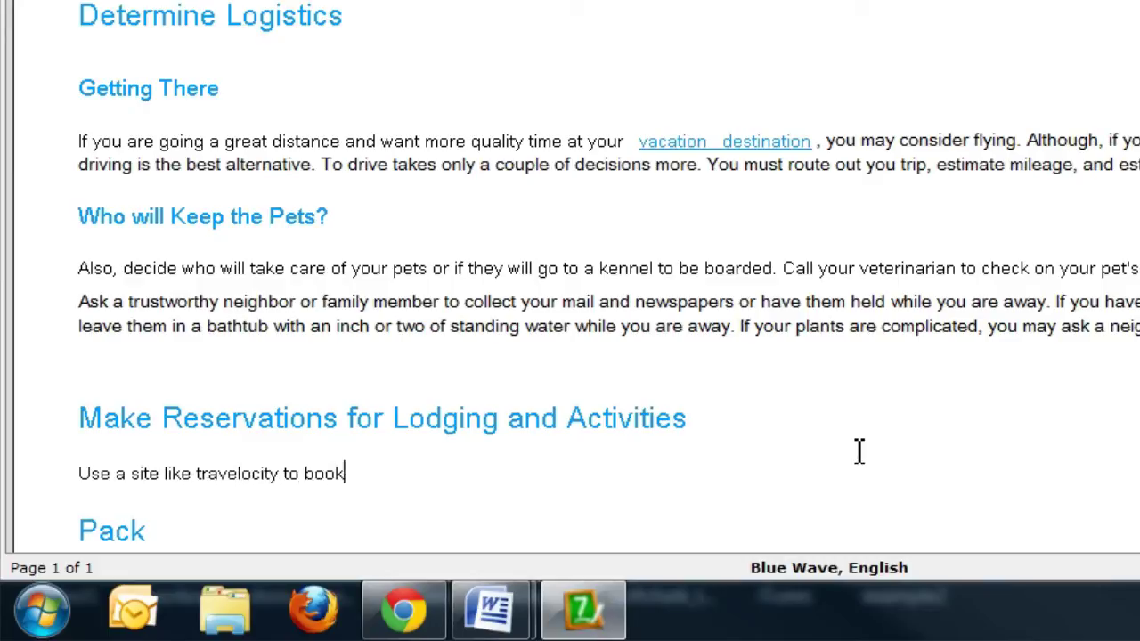
pyautogui.press('BackSpace')
pyautogui.press('BackSpace')
pyautogui.press('BackSpace')
pyautogui.press('BackSpace')
pyautogui.press('BackSpace')
pyautogui.write('compare')
pyautogui.write('rates and book')
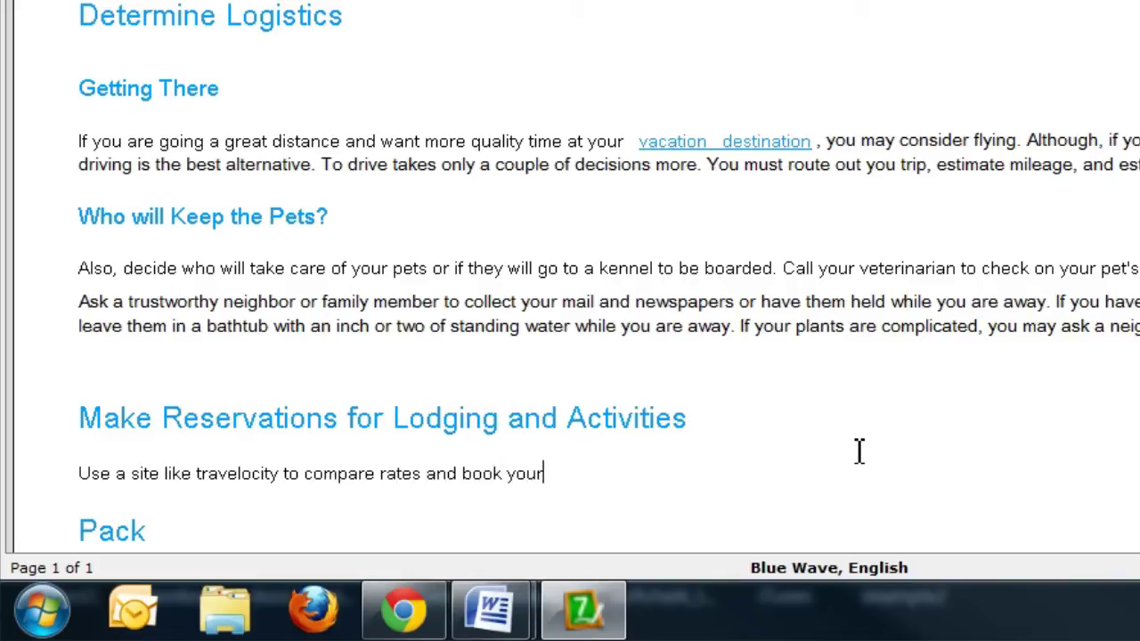
pyautogui.write(' your hotel and')
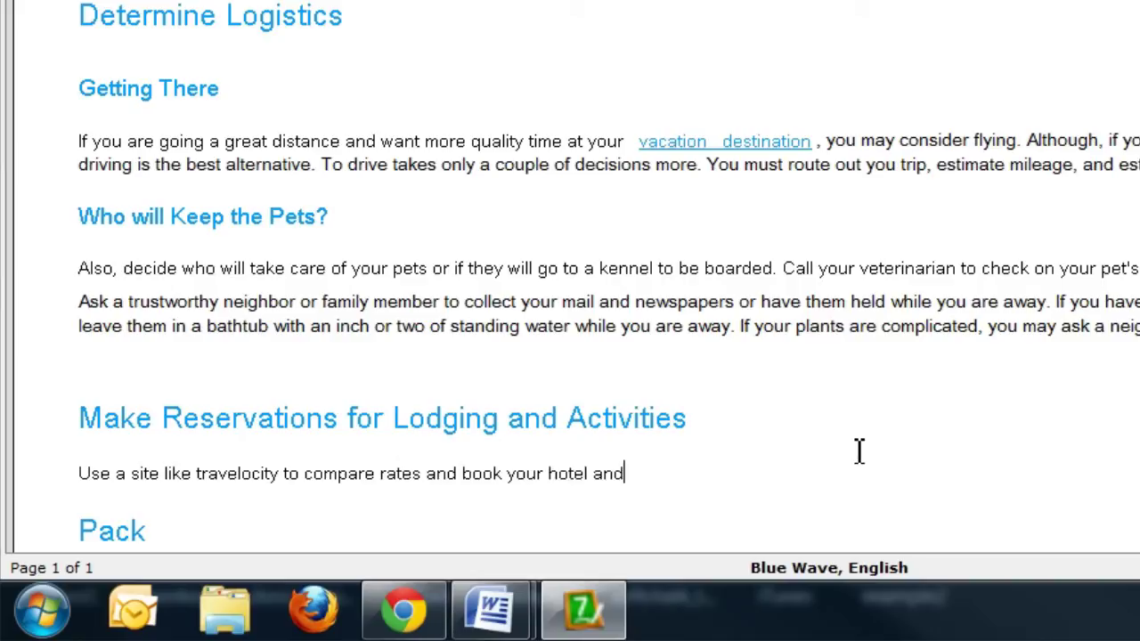
pyautogui.write(' activities.')
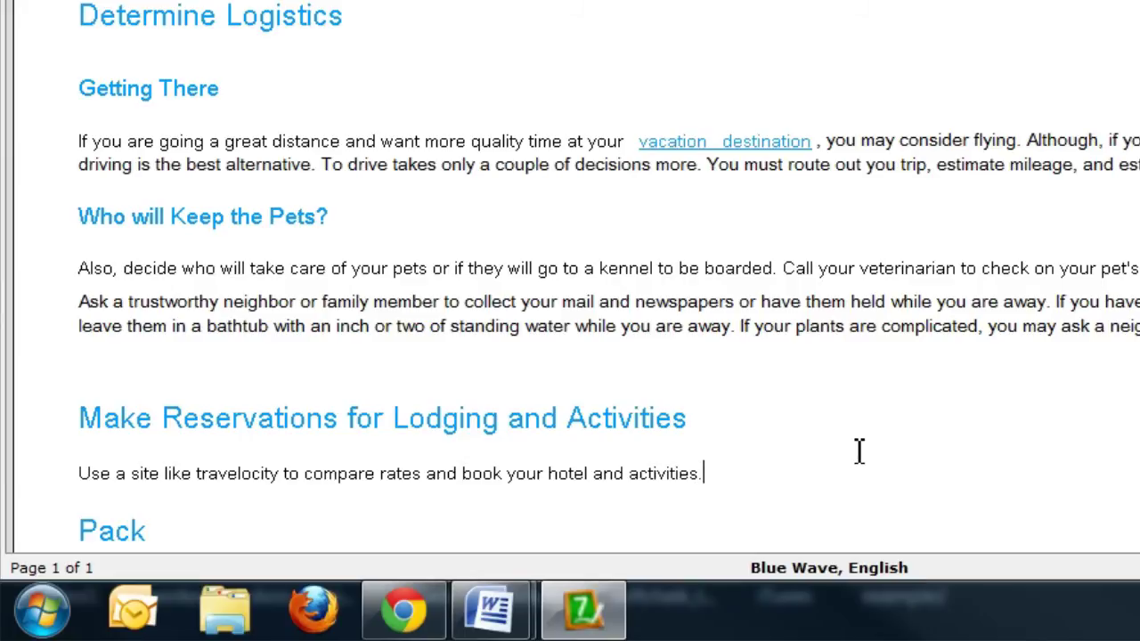
# Add an empty line beneath the heading "Pack"
pyautogui.scroll(-2, 860, 452)
pyautogui.click(440, 384)
pyautogui.press('Return')
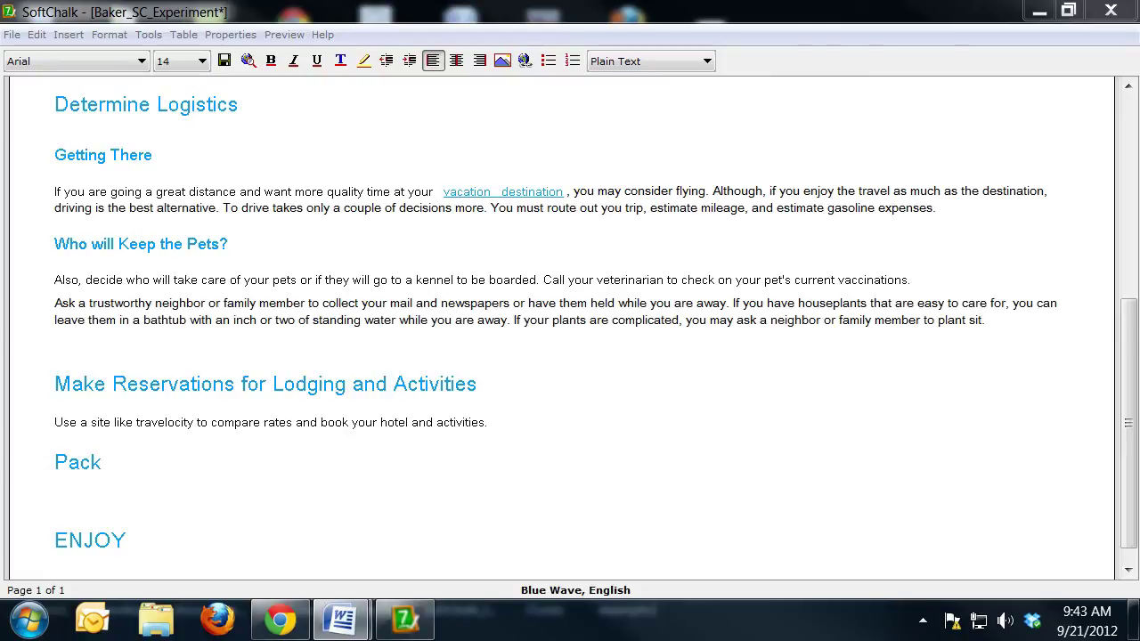
# Under "Determine Logistics", paste the three paragraphs from "Go to the bank and get traveler's cheques" through "such as a toothbrush."
pyautogui.scroll(3, 300, 247)
pyautogui.click(286, 254)
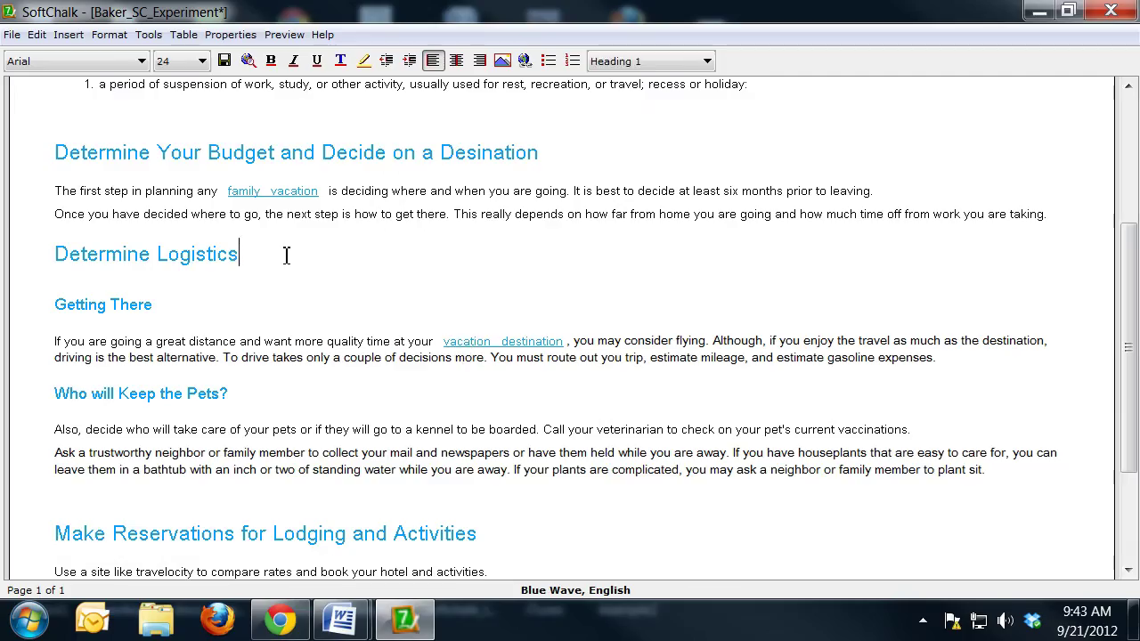
pyautogui.press('Return')
pyautogui.write("Go to the bank and get traveler's cheques for the bulk of your spending money. Try to keep about $50.00 cash for on the road snacks and small souvenirs. Get out your luggage to decide what you need for each family member. If traveling by car, remember to pack a bag of activities and snacks for younger trip takers. If you are traveling by plane, choose what you think will really occupy your children as the carry-on bag will have to be smaller. Packing to make sure you don't forget anything is simple. Go into each room of your house and think about what you use on a daily basis from that room. This will ensure that you will not miss any common items such as a toothbrush.")
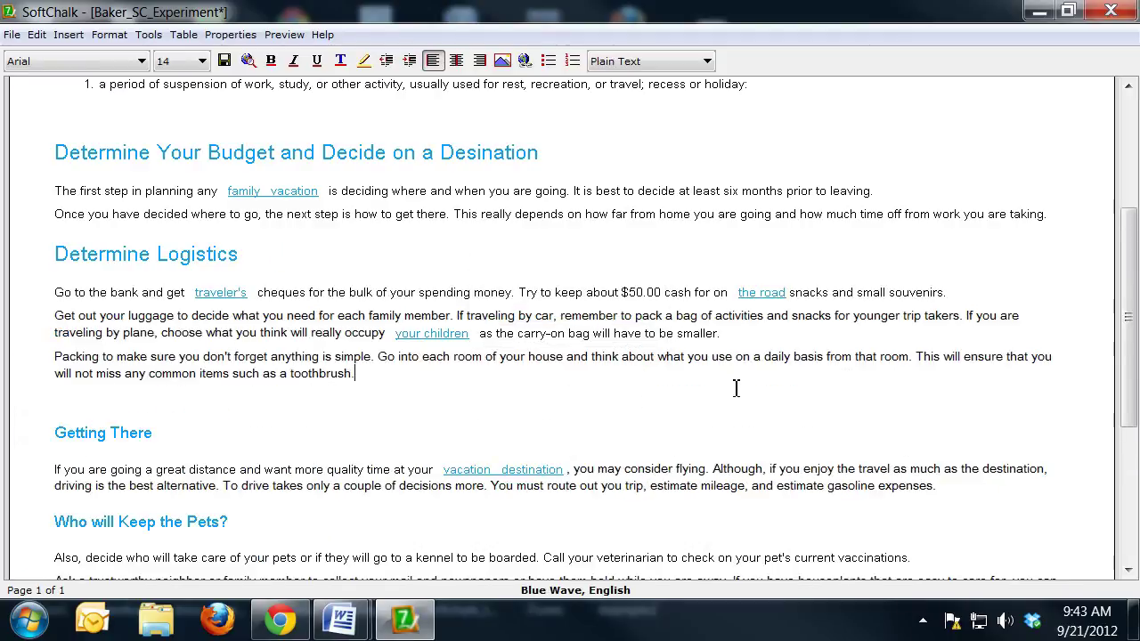
# Under "Pack", paste the paragraph from "Visualize a wardrobe for every family member" through "drops unexpectedly" and remove an extra blank line below it
pyautogui.scroll(-5, 736, 388)
pyautogui.click(379, 438)
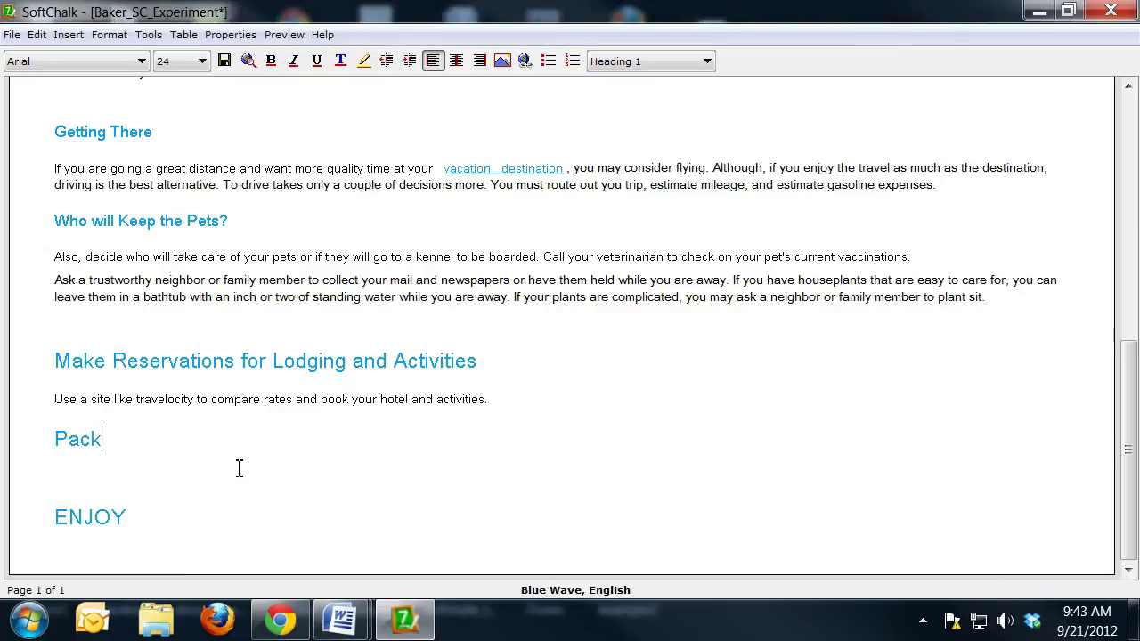
pyautogui.press('Return')
pyautogui.write('Visualize a wardrobe for every family member taking into consideration the climate of your vacation destination. Even if you travel to a warm destination always bring at least one warm outfit and a light jacket in case the temperature drops unexpectedly.')
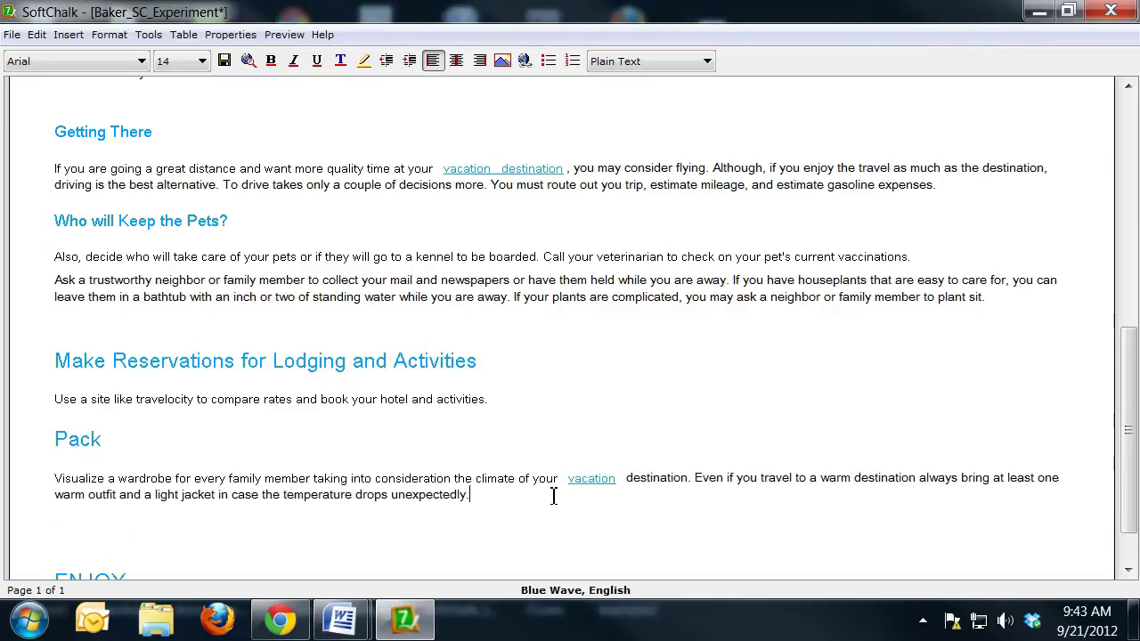
pyautogui.scroll(-1, 506, 491)
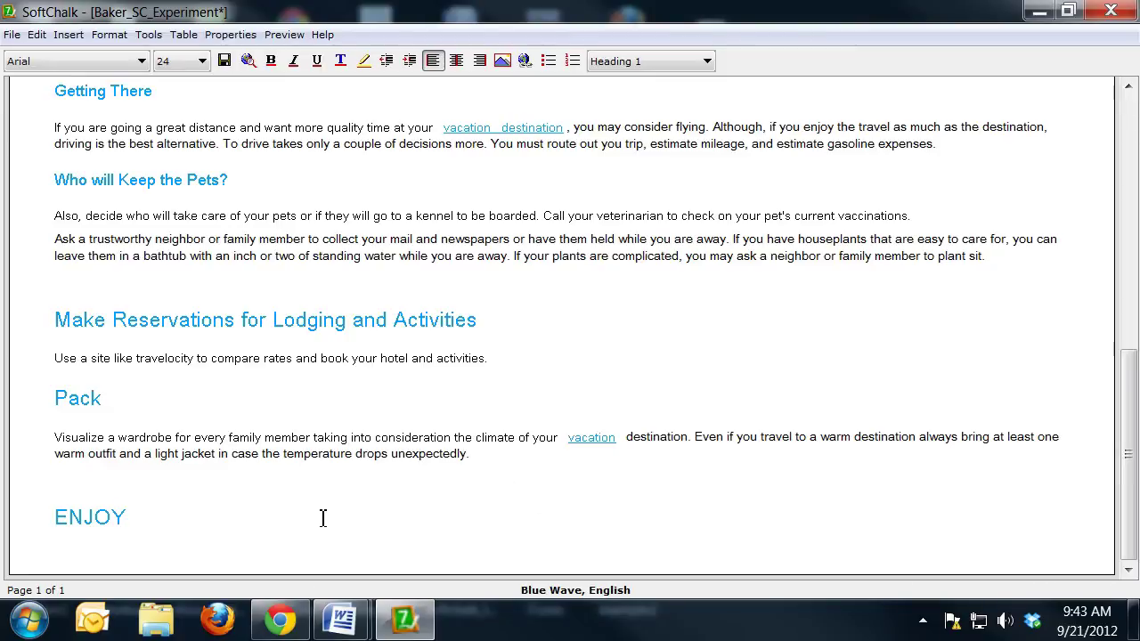
# Insert a page break after the Introduction paragraph, before the heading "What is a Vacation?"
pyautogui.hotkey('ctrl', 'Home')
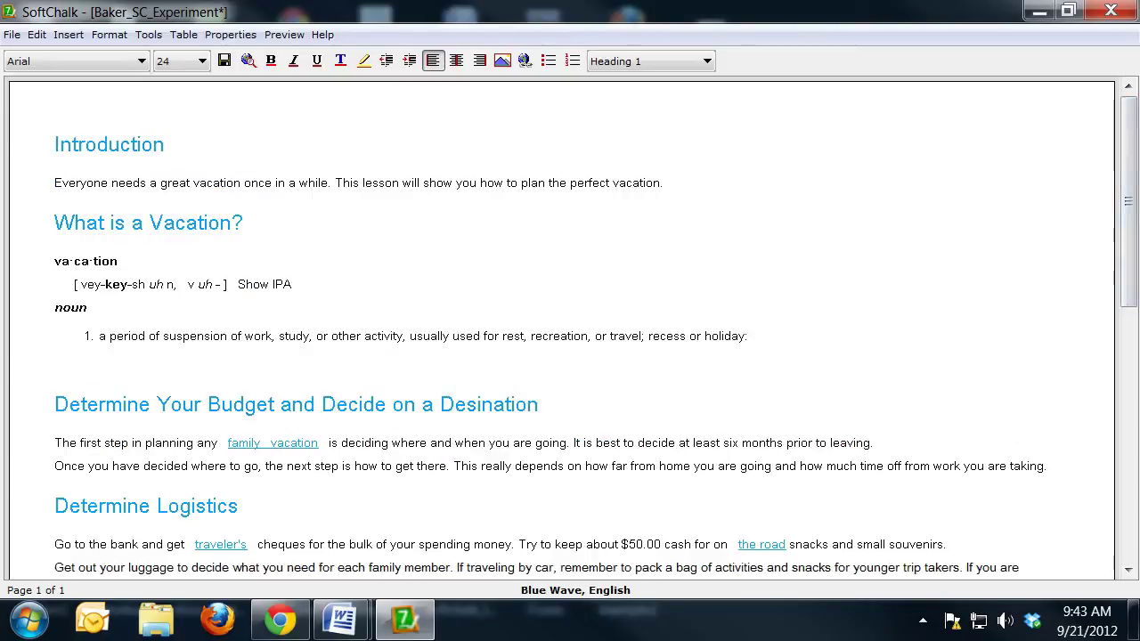
pyautogui.moveTo(342, 619)
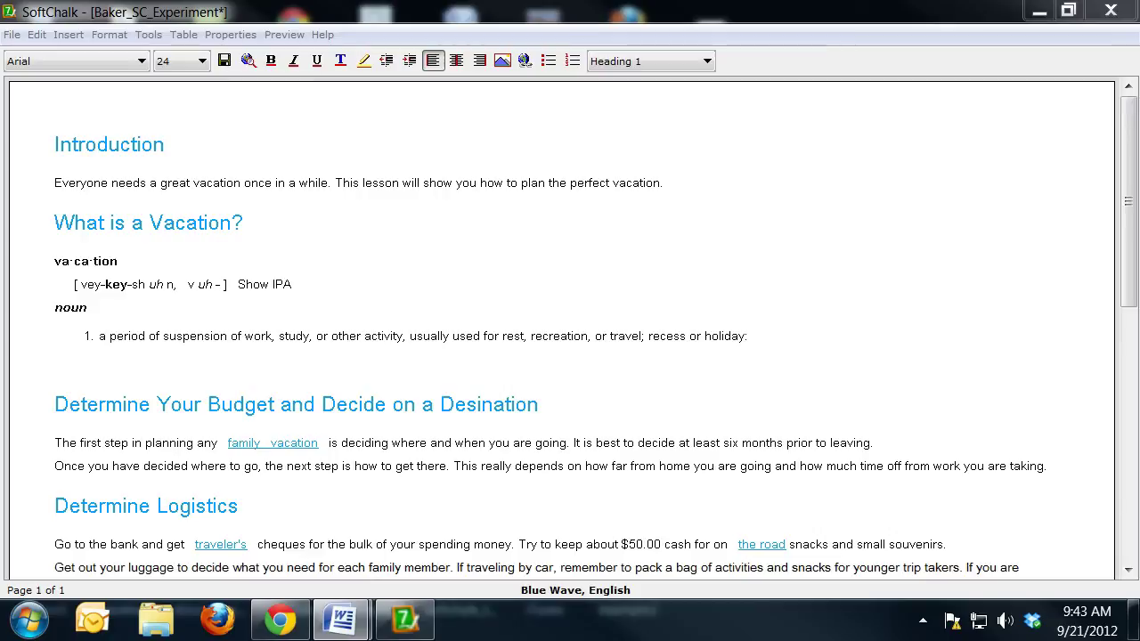
pyautogui.click(669, 219)
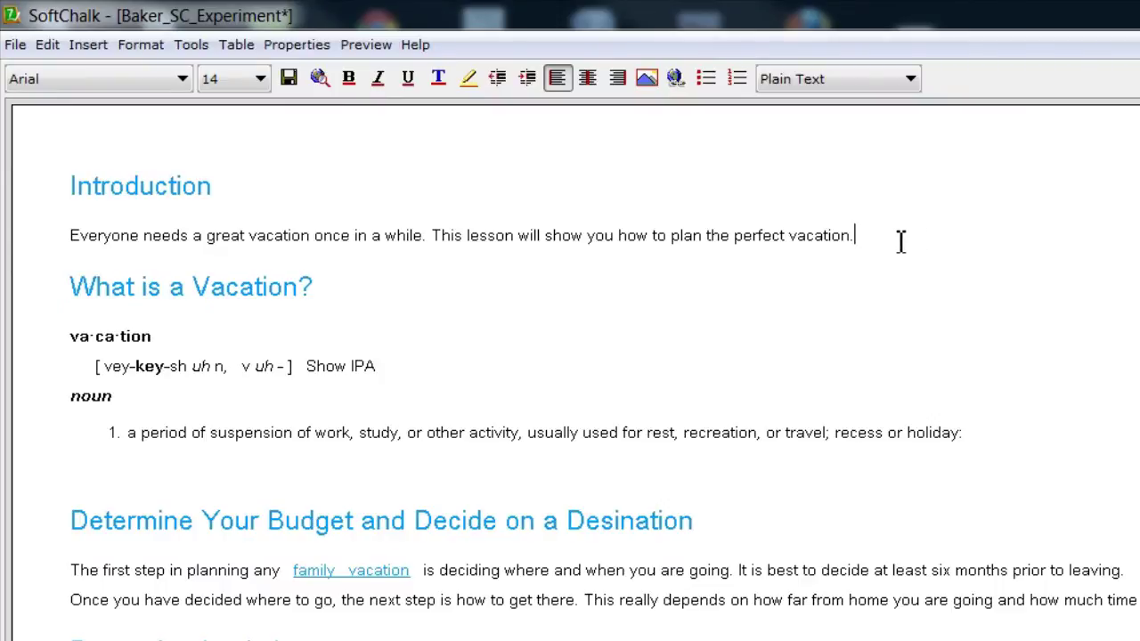
pyautogui.hotkey('ctrl', 'Return')
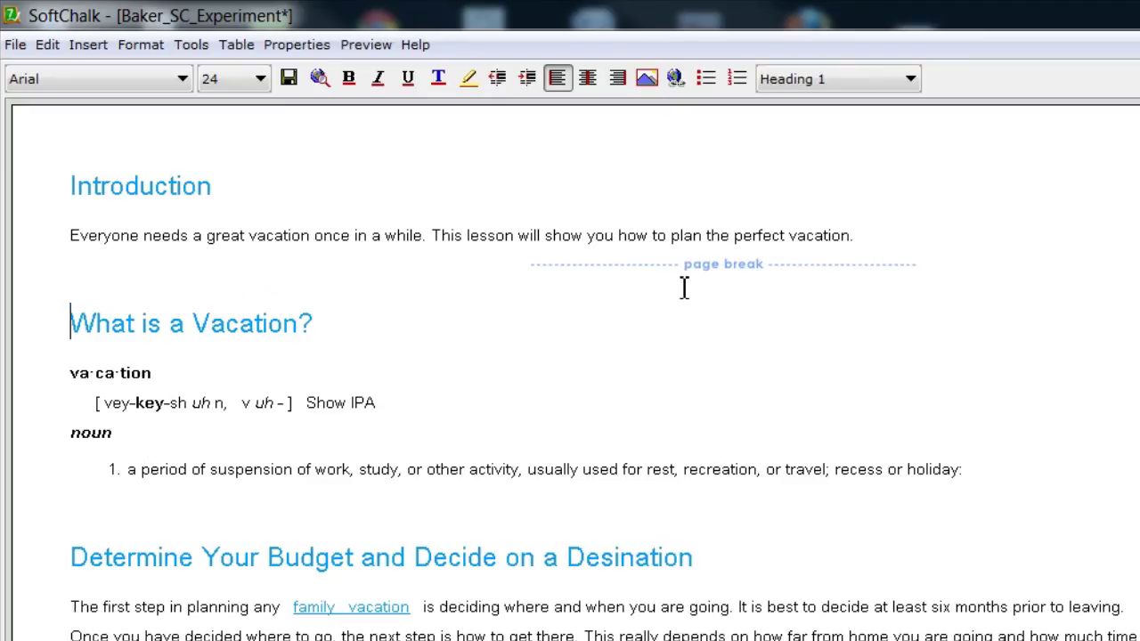
# Insert a page break on the empty line after the vacation definition, before the budget and destination heading
pyautogui.click(1010, 481)
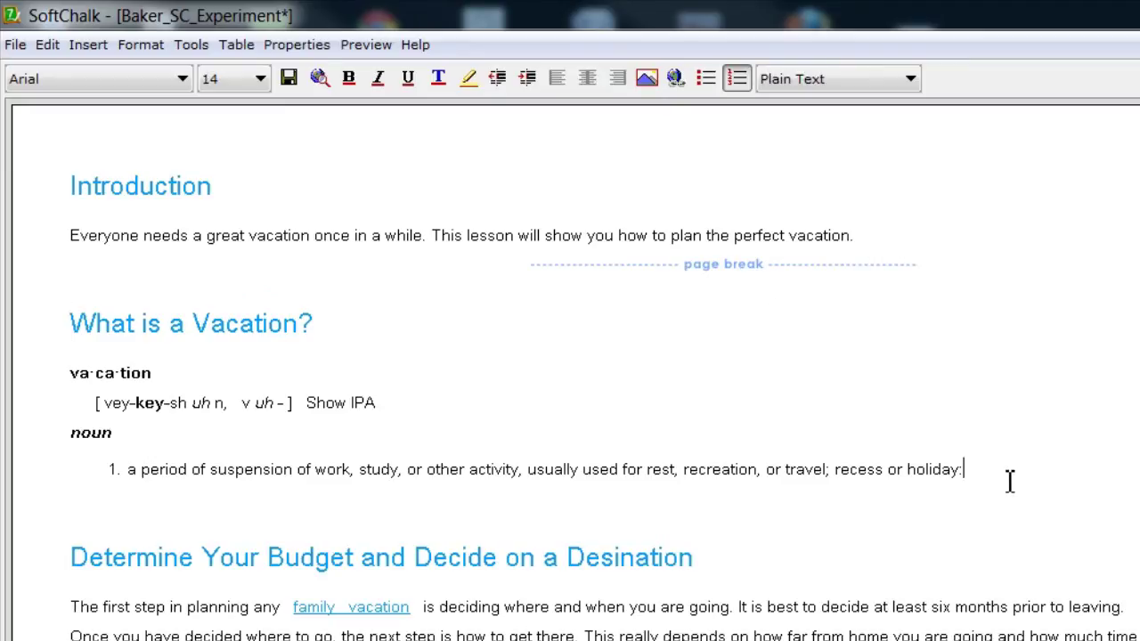
pyautogui.click(88, 44)
pyautogui.press('Down')
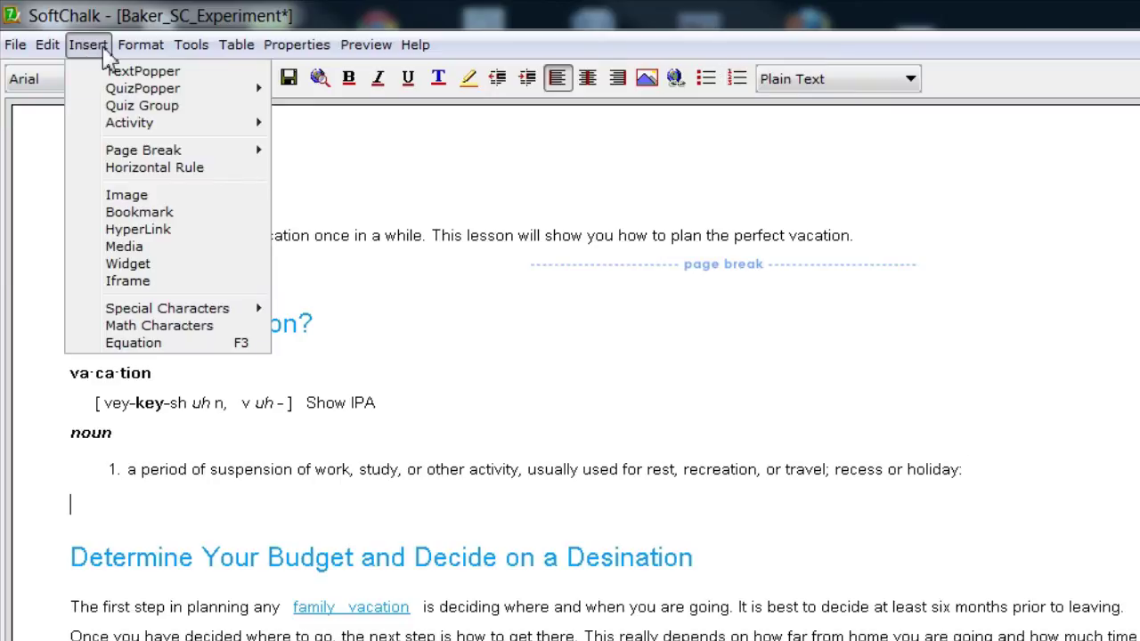
pyautogui.moveTo(157, 154)
pyautogui.click(318, 149)
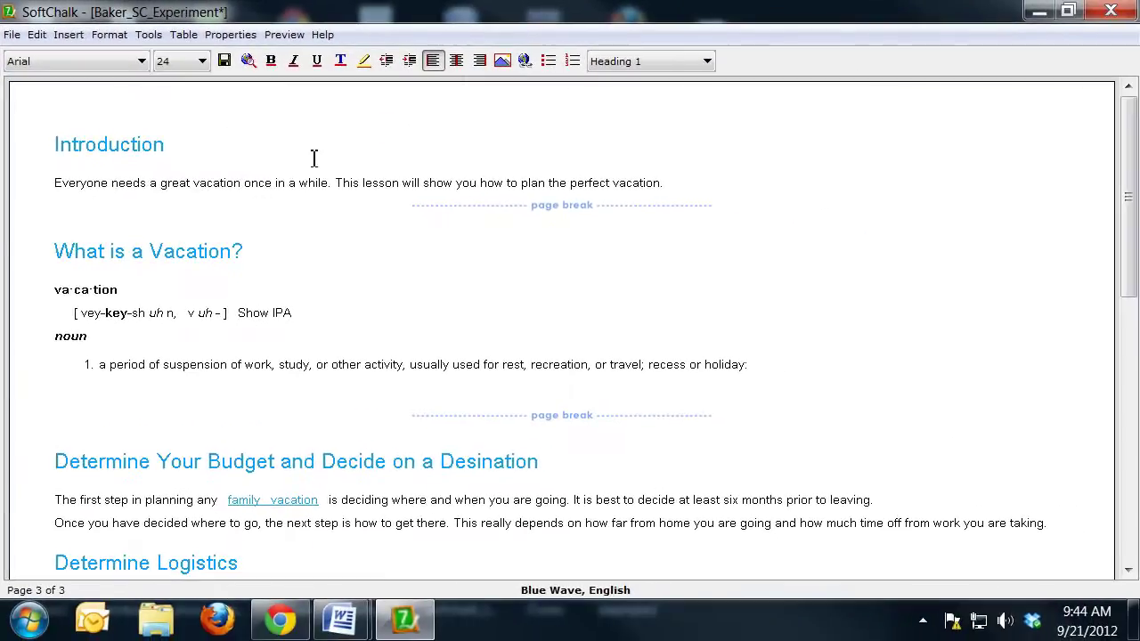
# Insert a page break after the paragraph ending "time off from work you are taking.", before "Determine Logistics"
pyautogui.scroll(-3, 754, 367)
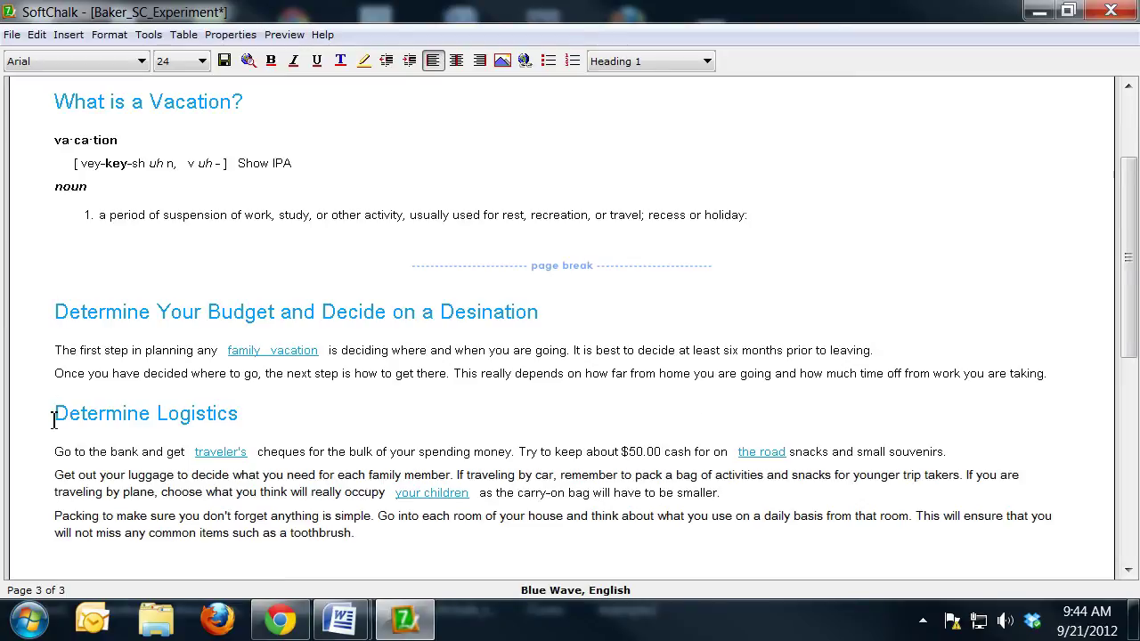
pyautogui.hotkey('ctrl', 'Return')
pyautogui.hotkey('ctrl', 'z')
pyautogui.click(1073, 381)
pyautogui.hotkey('ctrl', 'Return')
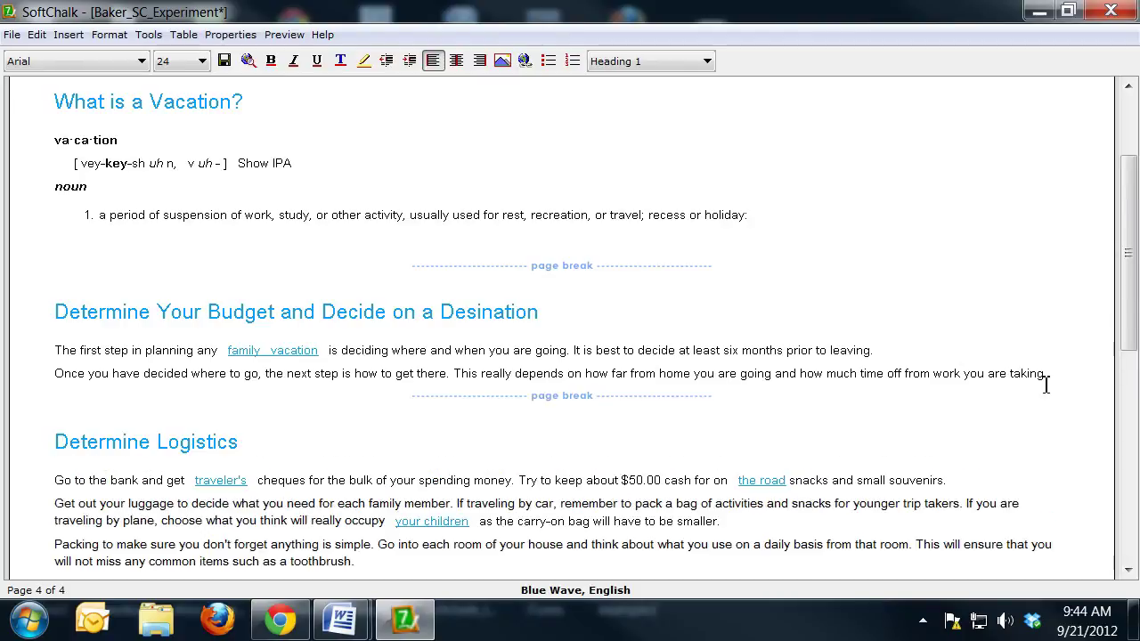
# Insert a page break after the paragraph ending "to plant sit.", before "Make Reservations for Lodging and Activities"
pyautogui.scroll(-5, 1047, 385)
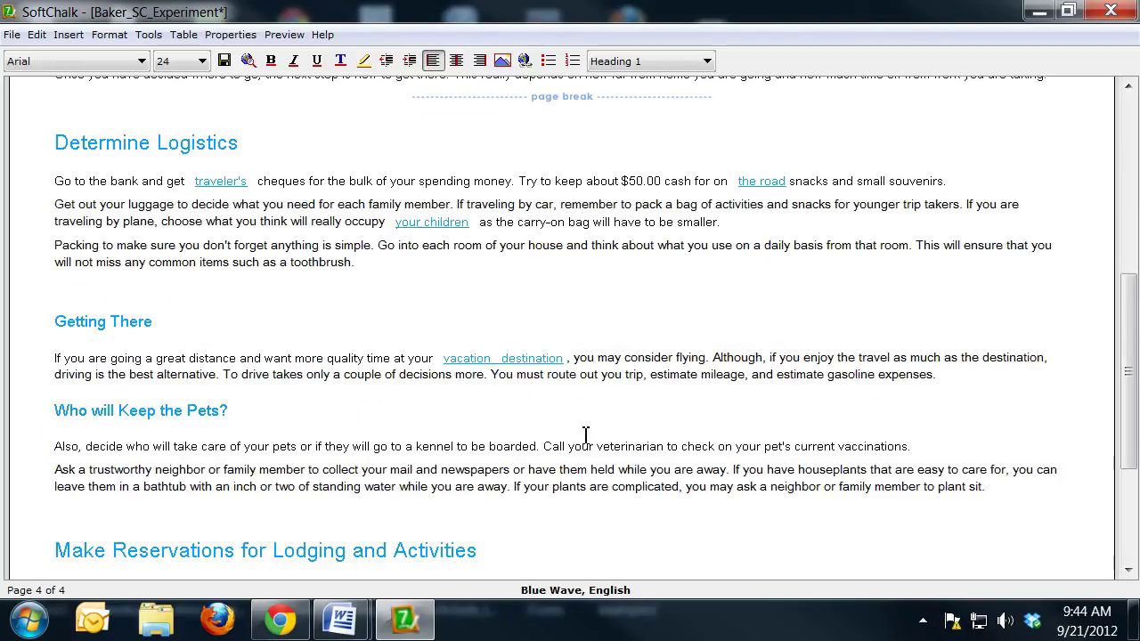
pyautogui.click(1044, 491)
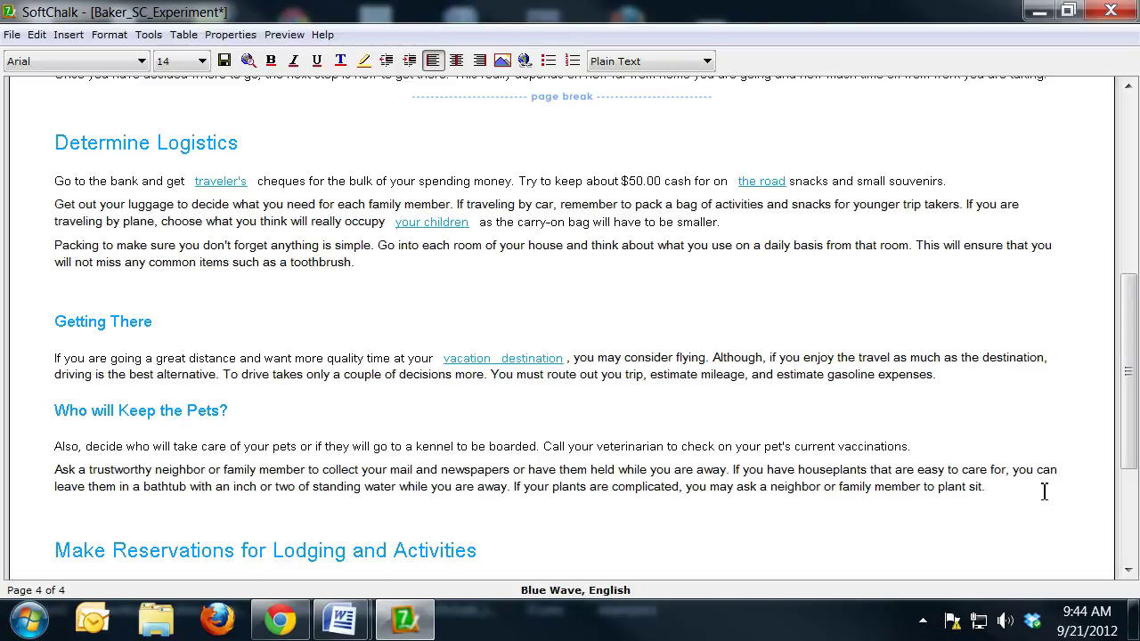
pyautogui.hotkey('ctrl', 'Return')
# Insert page breaks before the headings "Pack" and "ENJOY"
pyautogui.scroll(-5, 801, 501)
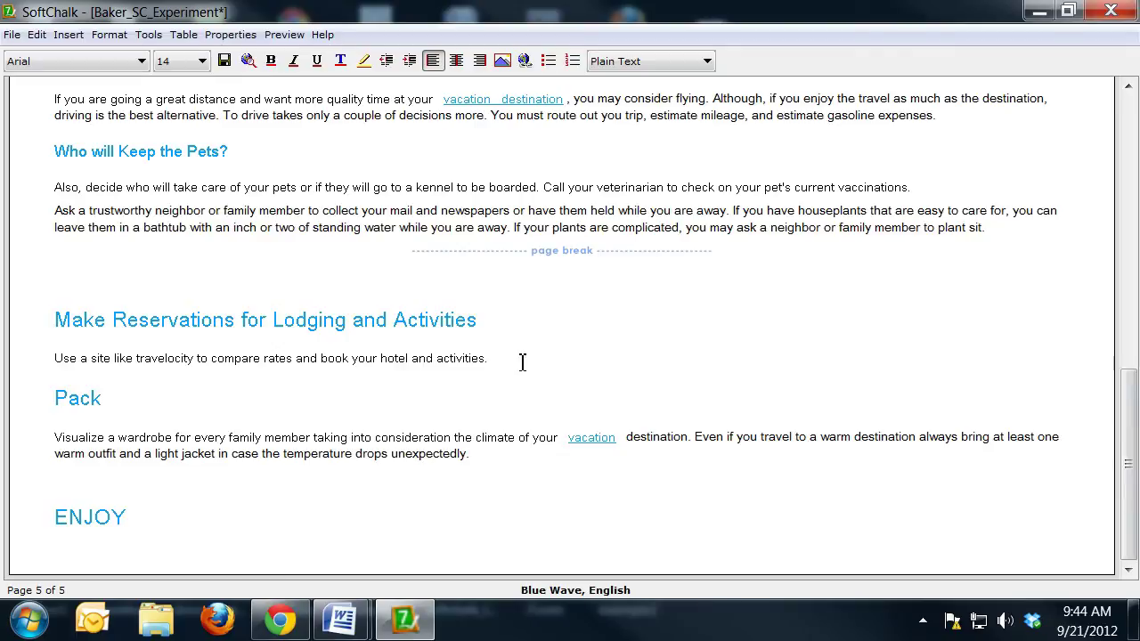
pyautogui.hotkey('ctrl', 'Return')
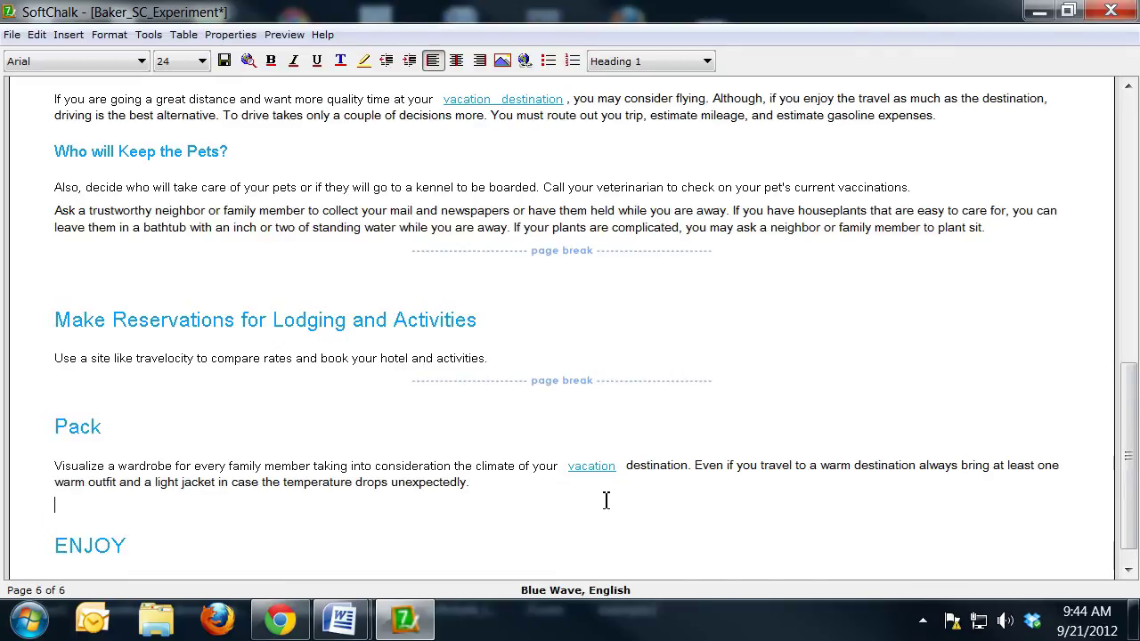
pyautogui.hotkey('ctrl', 'Return')
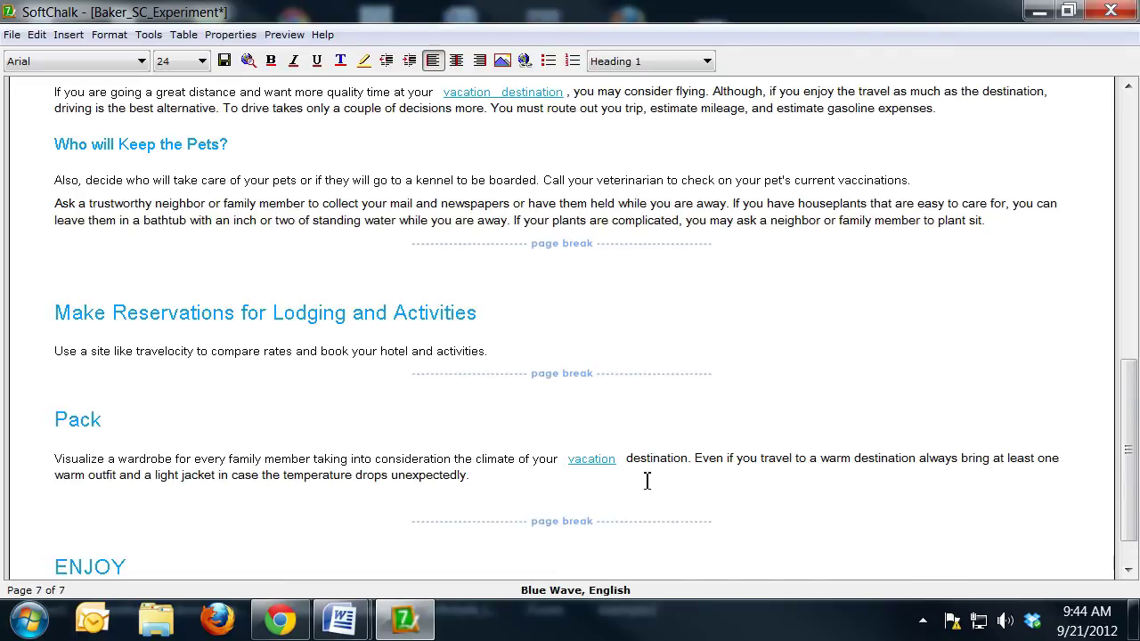
# Return to the beginning of the lesson and save it
pyautogui.hotkey('ctrl', 'Home')
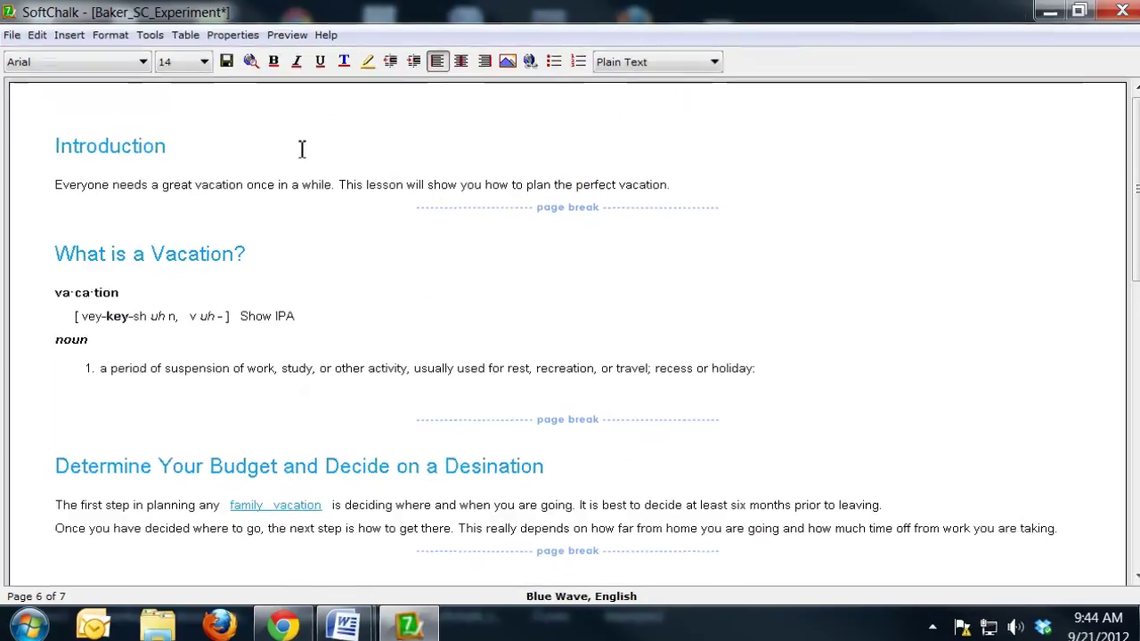
pyautogui.click(224, 61)
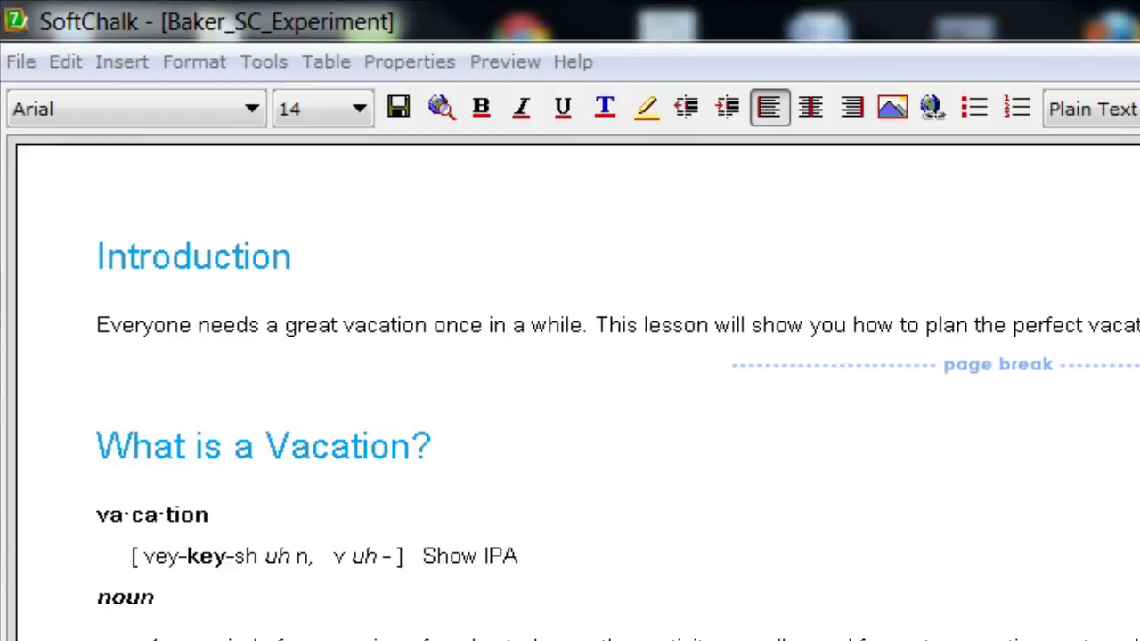
# Add a centred empty line beneath the Introduction paragraph, above the first page break
pyautogui.click(1139, 319)
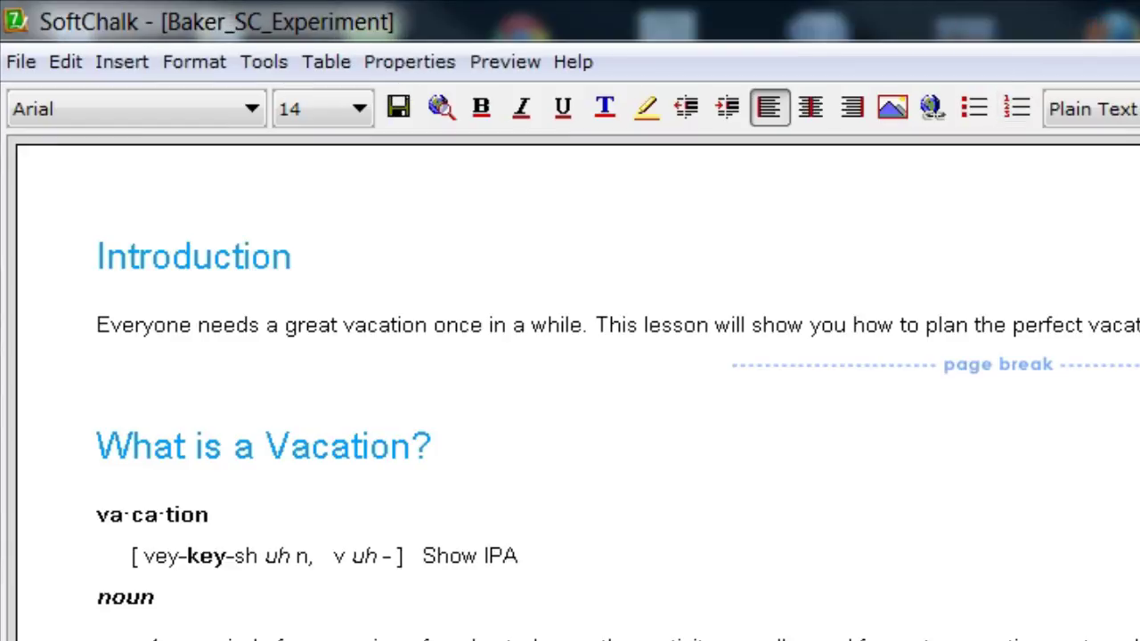
pyautogui.press('Return')
pyautogui.click(677, 97)
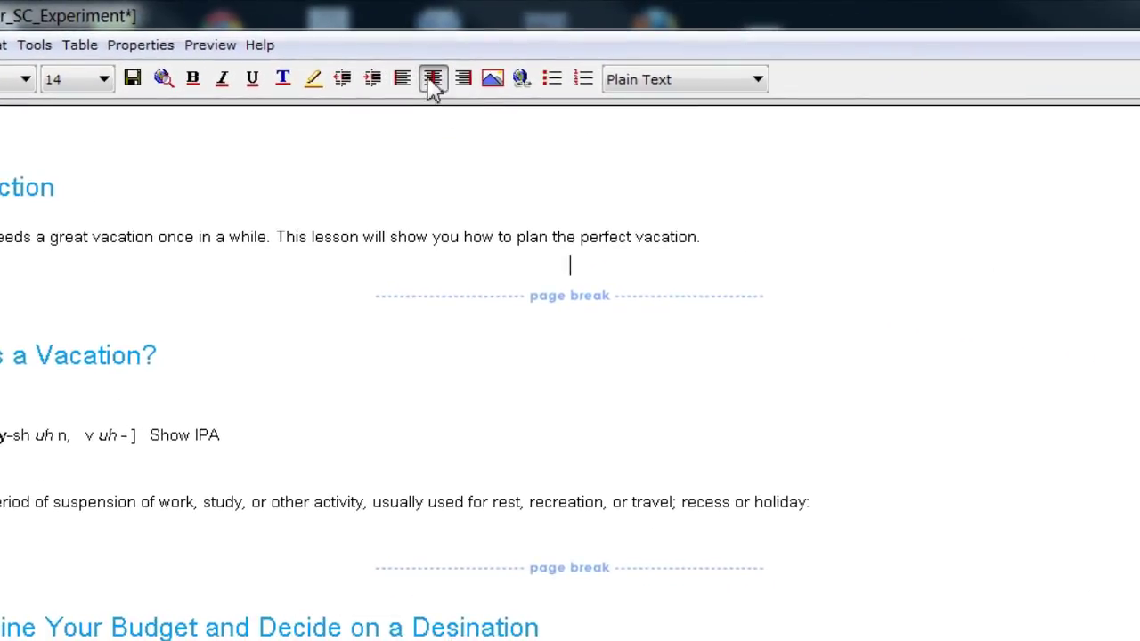
# Insert the "vacation" image from the Desktop on the centred line beneath the Introduction paragraph
pyautogui.click(493, 82)
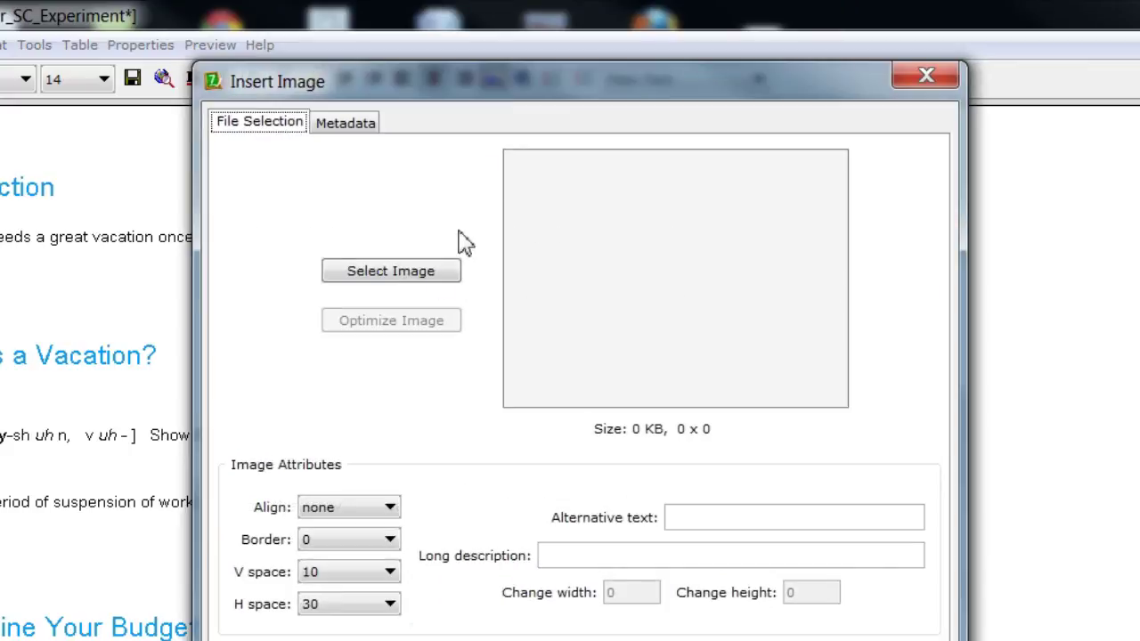
pyautogui.click(432, 278)
pyautogui.click(427, 260)
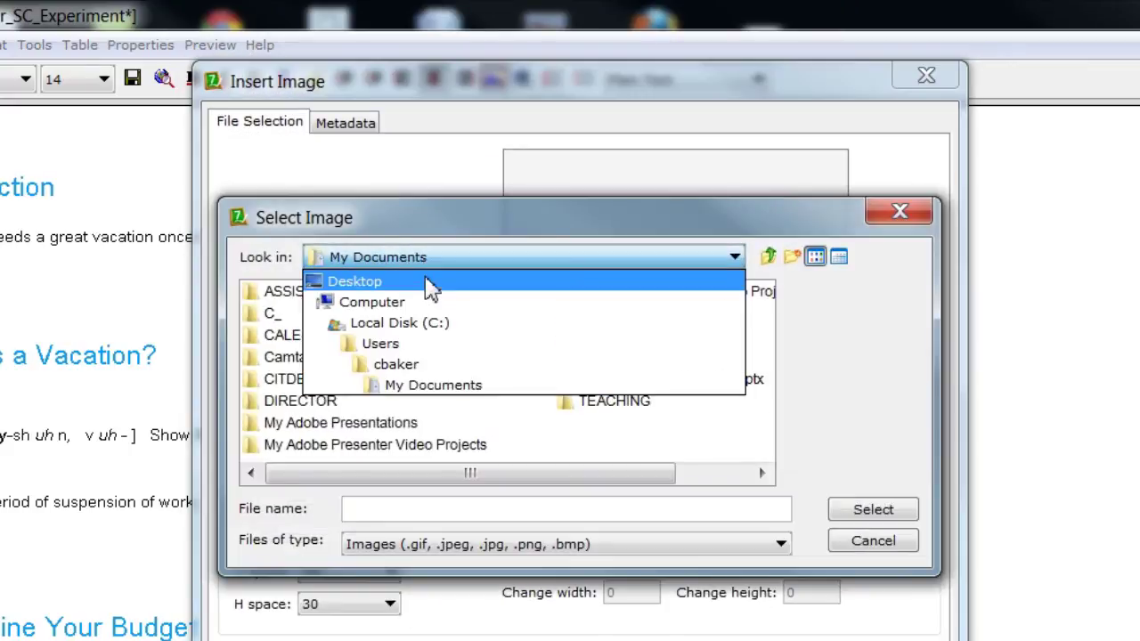
pyautogui.click(432, 281)
pyautogui.moveTo(484, 474); pyautogui.dragTo(726, 497)
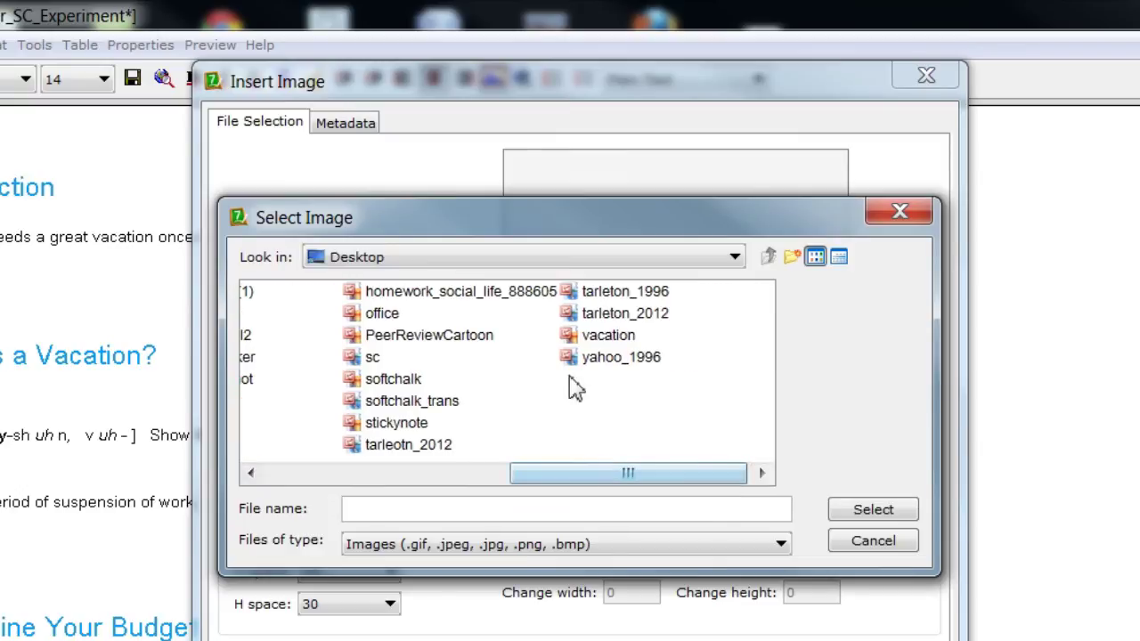
pyautogui.click(599, 337)
pyautogui.click(874, 507)
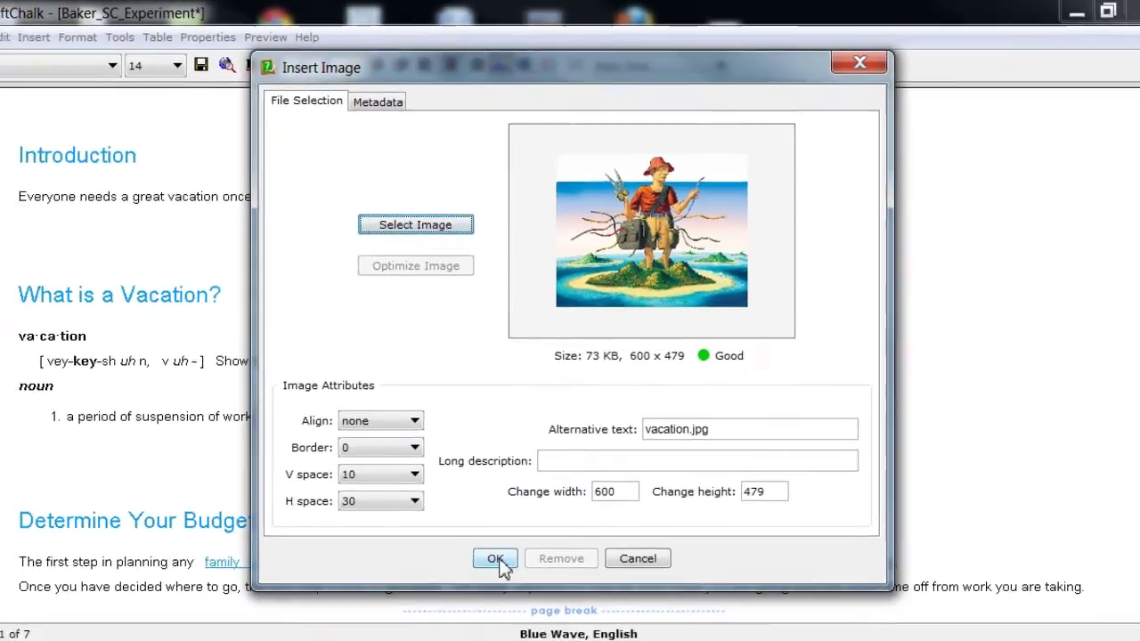
pyautogui.click(497, 560)
# Shrink the Introduction image proportionally to about half its original width and deselect it
pyautogui.click(744, 504)
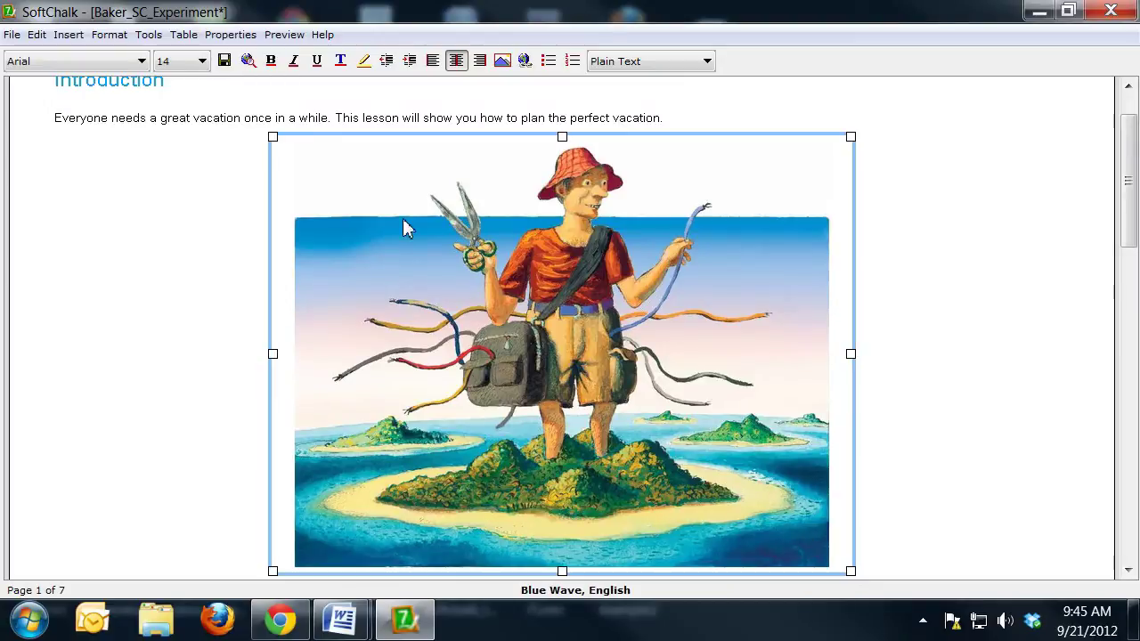
pyautogui.moveTo(273, 137); pyautogui.dragTo(418, 323)
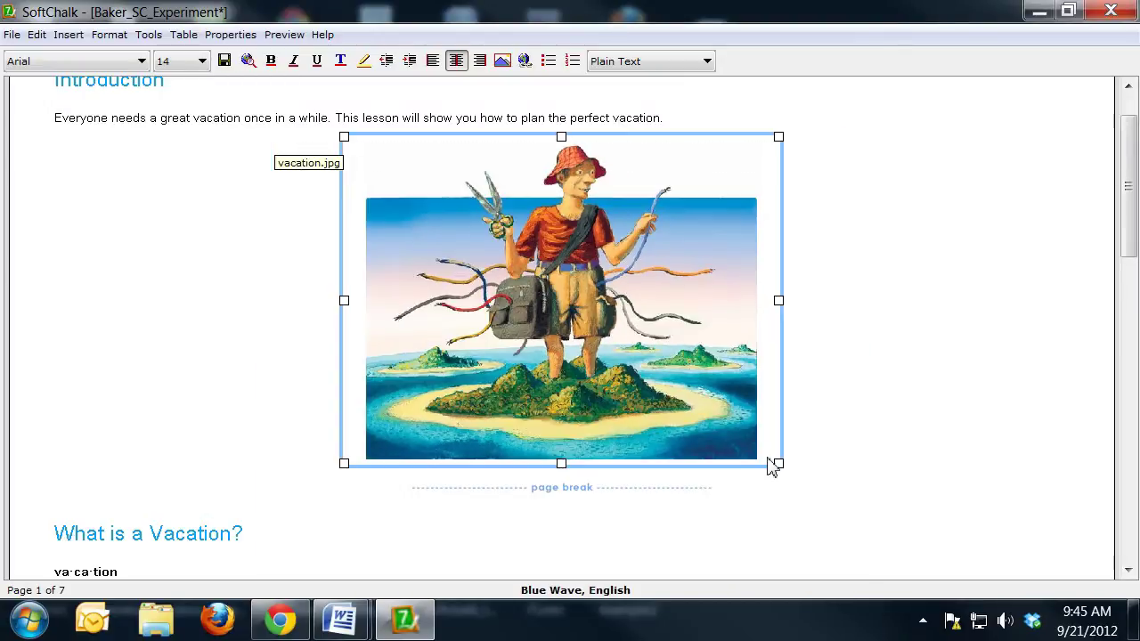
pyautogui.moveTo(779, 465); pyautogui.dragTo(707, 399)
pyautogui.click(865, 361)
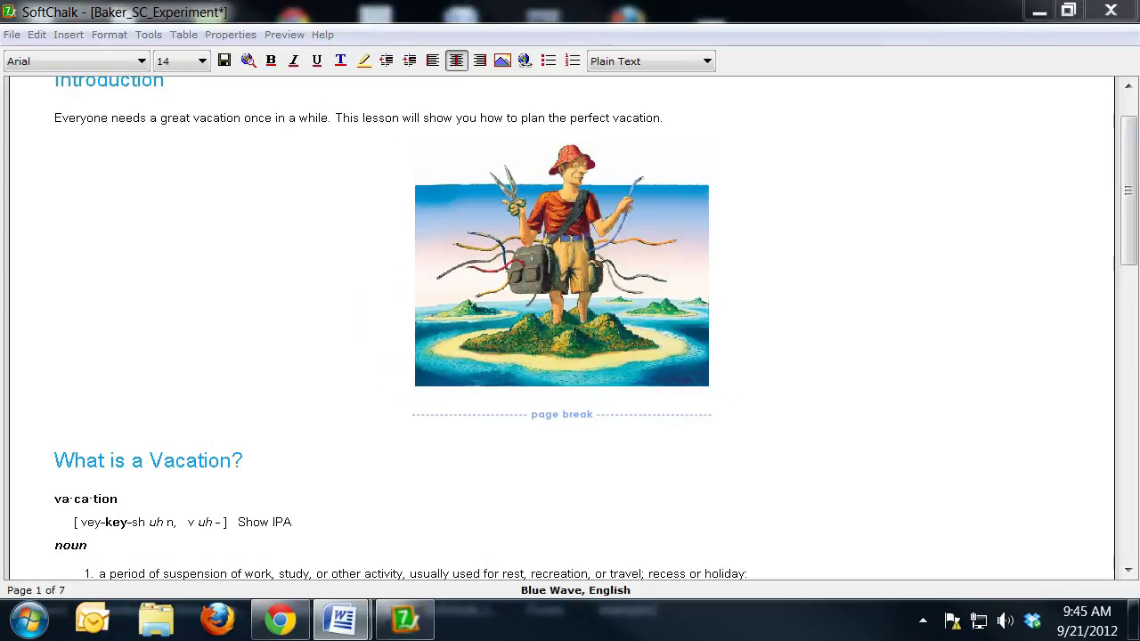
pyautogui.click(662, 314)
pyautogui.click(868, 310)
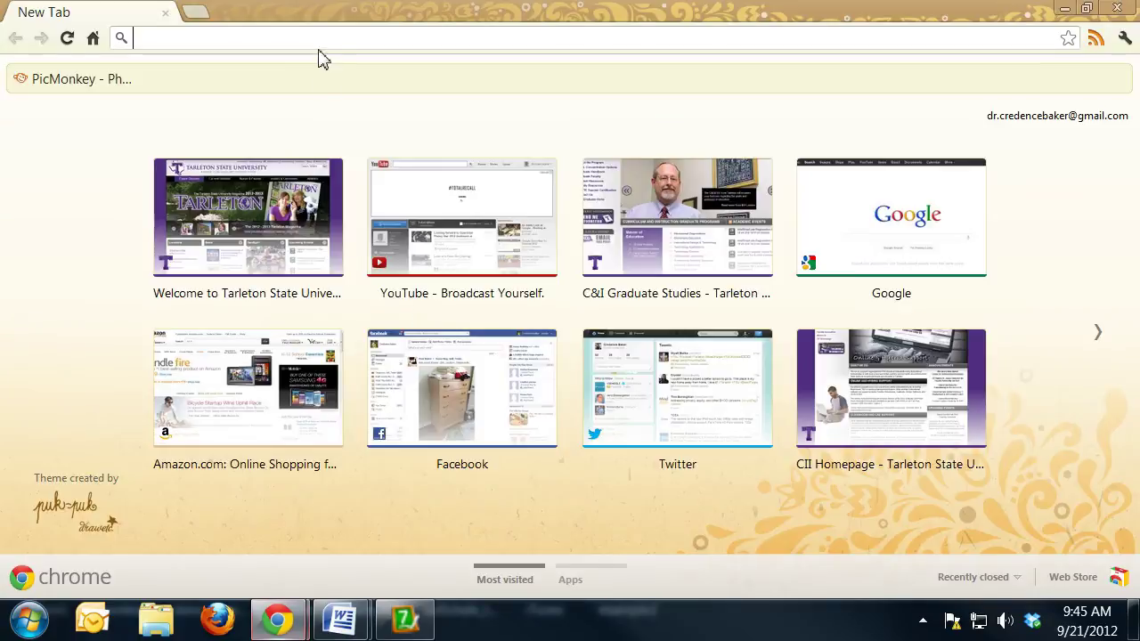
# In Chrome, go to microsoft.com and open the Office clip art downloads page
pyautogui.write('microsoft.com')
pyautogui.press('Return')
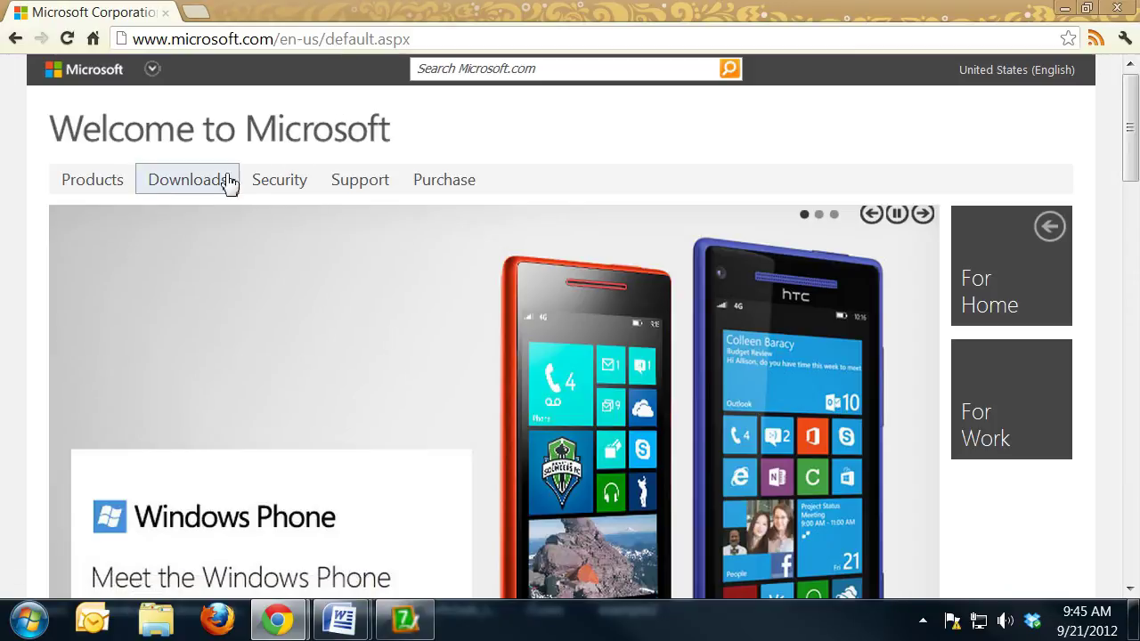
pyautogui.scroll(-5, 364, 307)
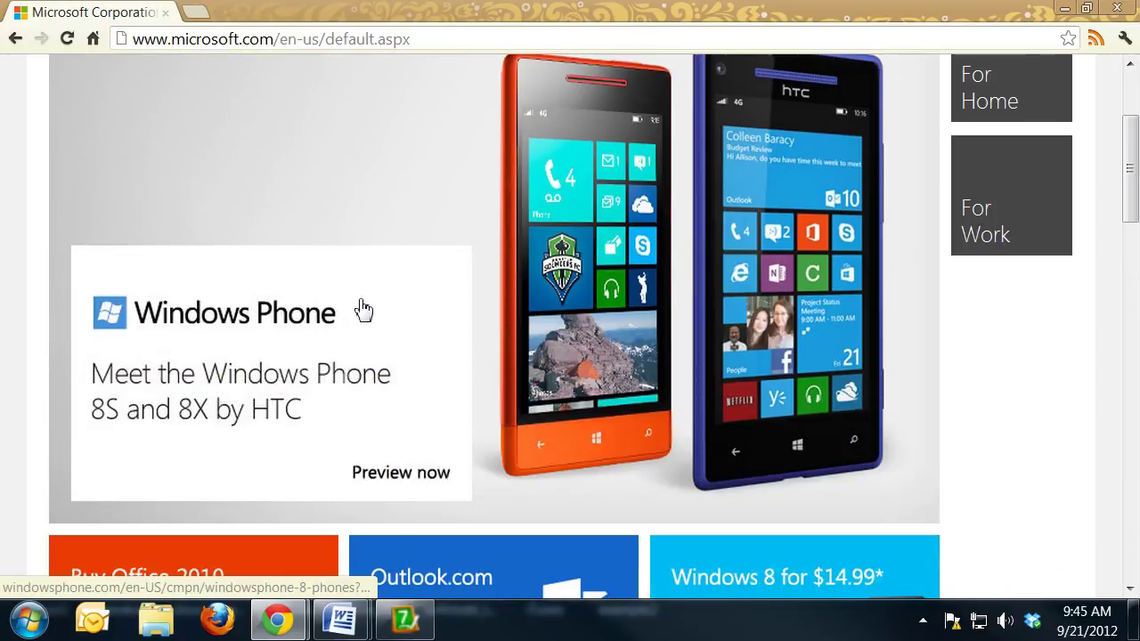
pyautogui.scroll(-3, 364, 308)
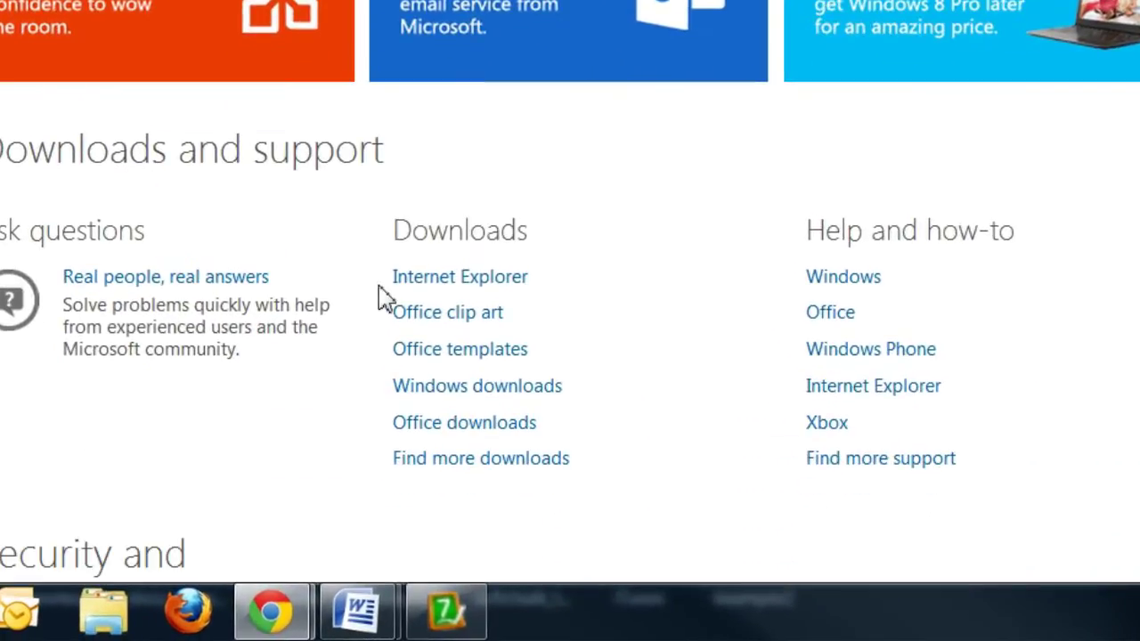
pyautogui.click(476, 313)
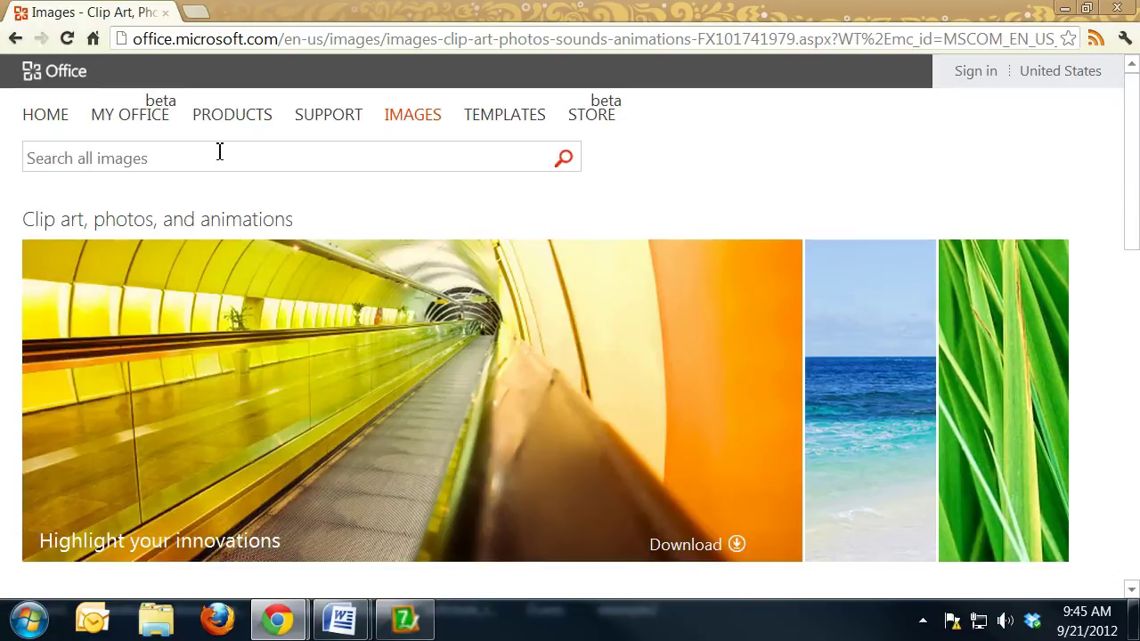
# Search the Office images for "vacation" and limit the results to photos
pyautogui.click(219, 152)
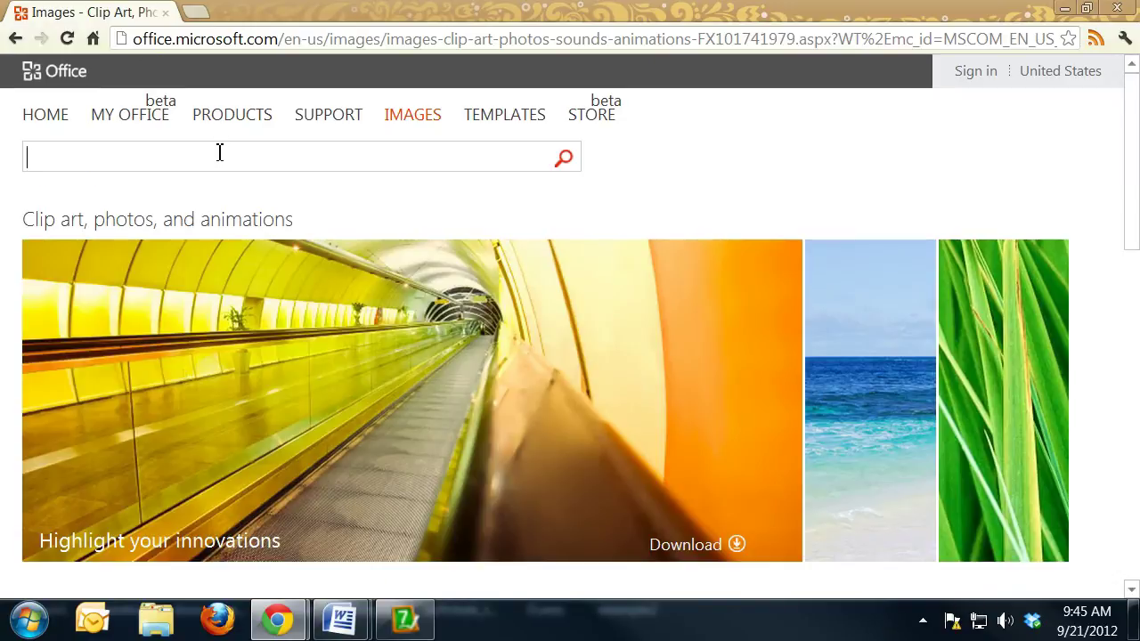
pyautogui.write('vacation')
pyautogui.press('Return')
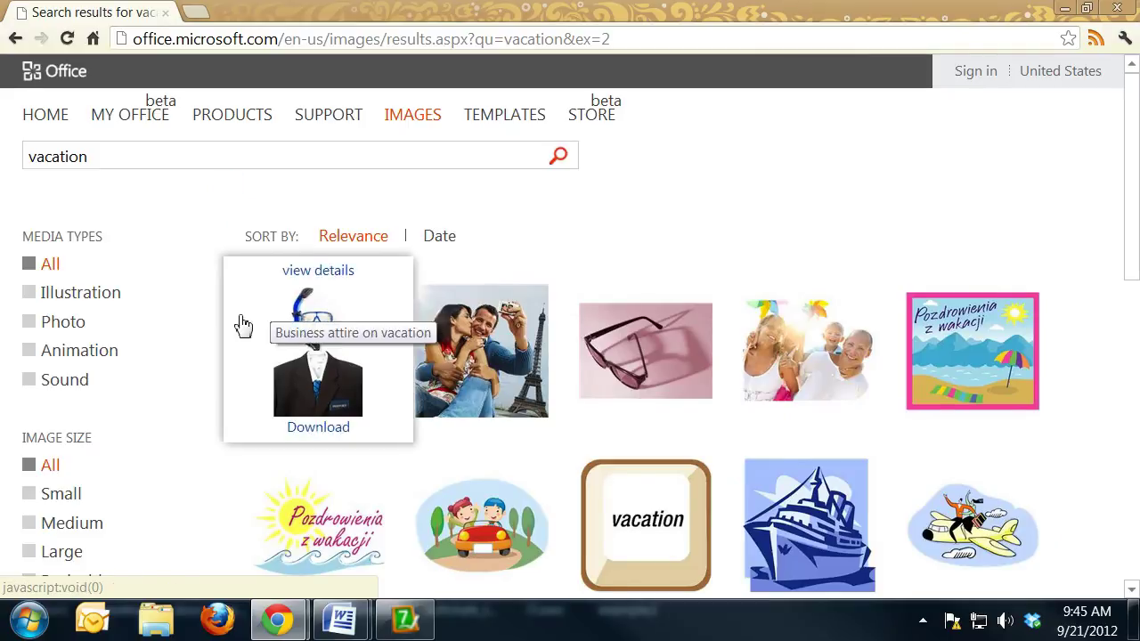
pyautogui.scroll(-1, 64, 257)
pyautogui.click(49, 302)
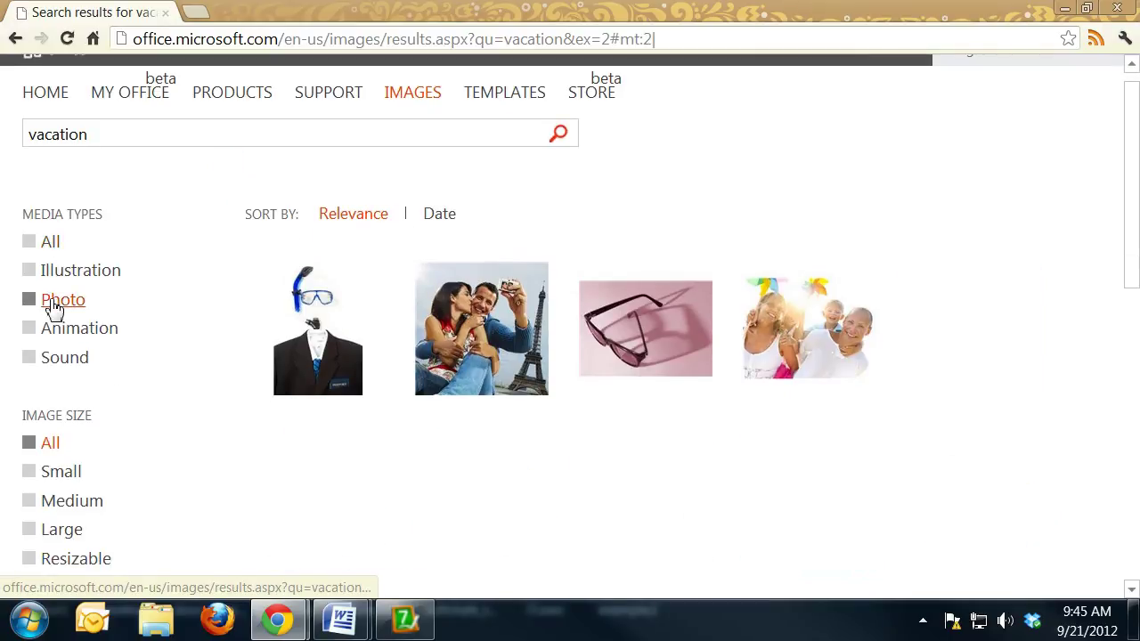
pyautogui.scroll(-6, 535, 356)
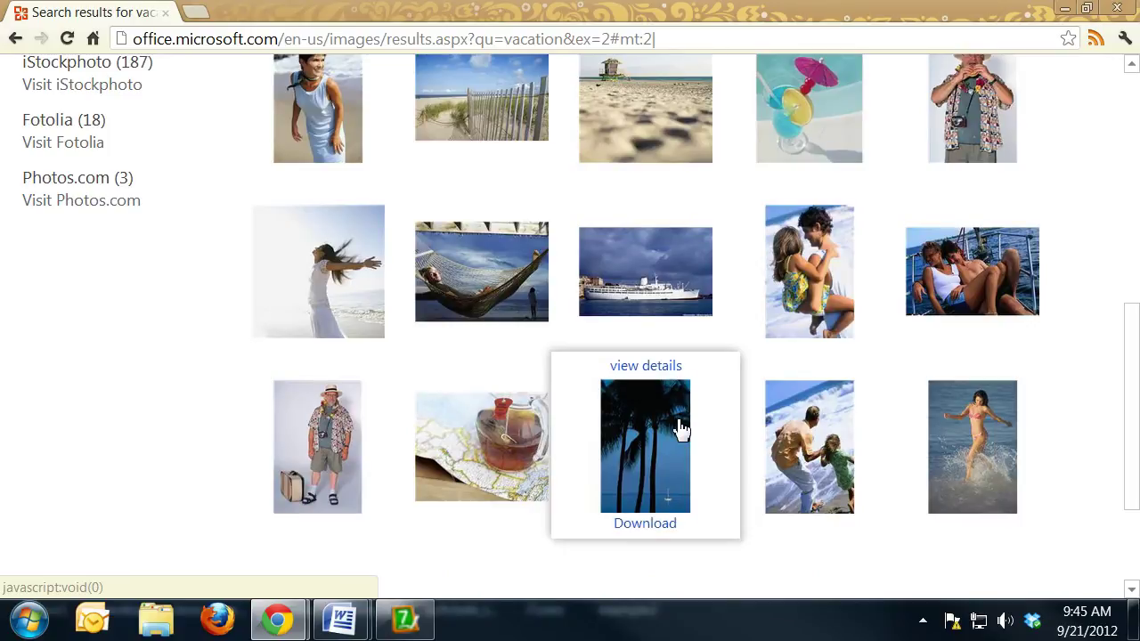
# Open the photo of a person in a hammock and save it to the Desktop as "vacation1"
pyautogui.click(473, 269)
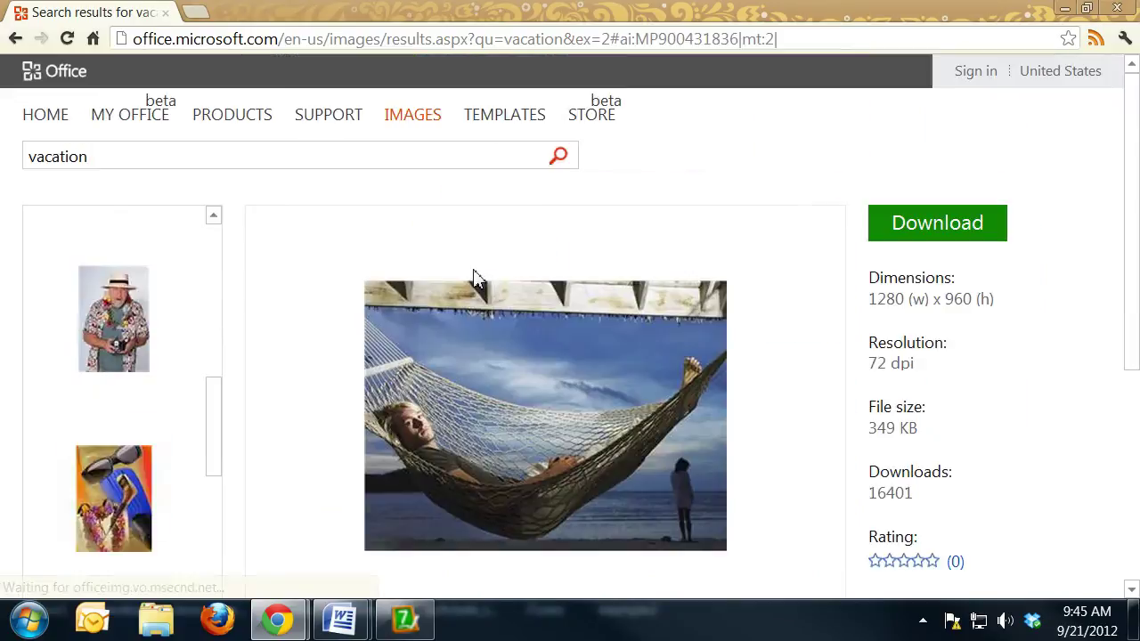
pyautogui.rightClick(598, 431)
pyautogui.click(635, 440)
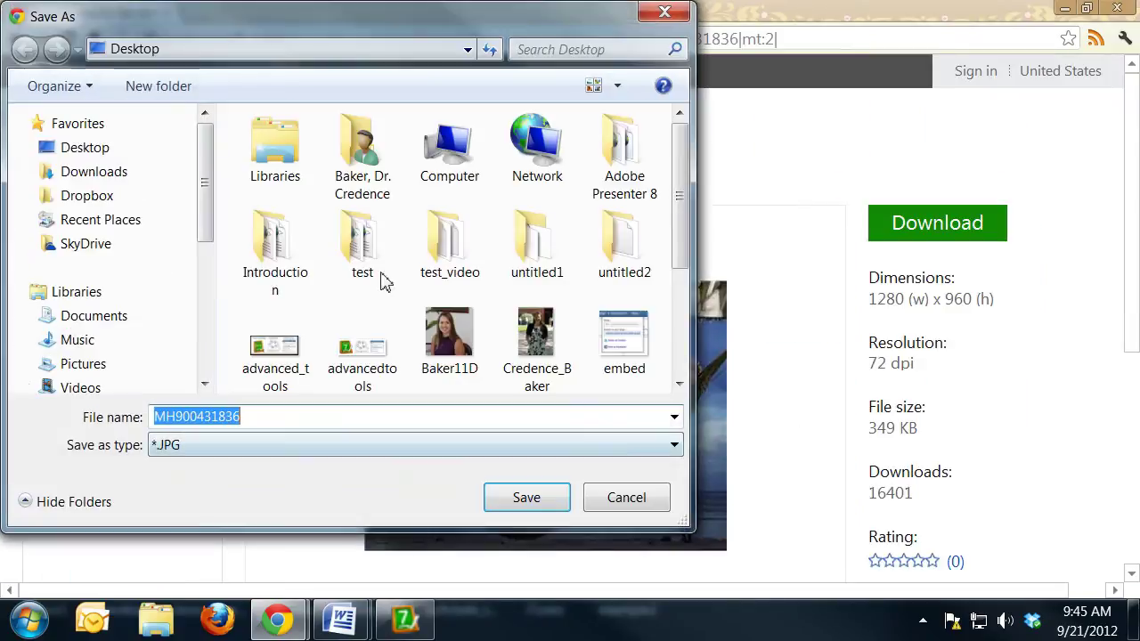
pyautogui.click(134, 149)
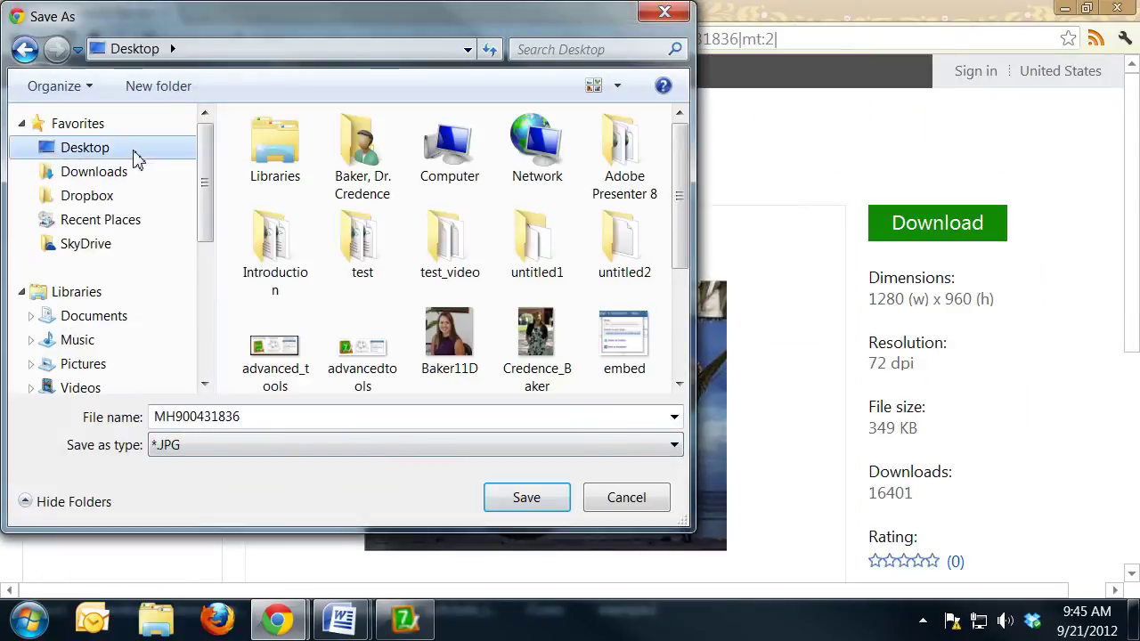
pyautogui.click(391, 416)
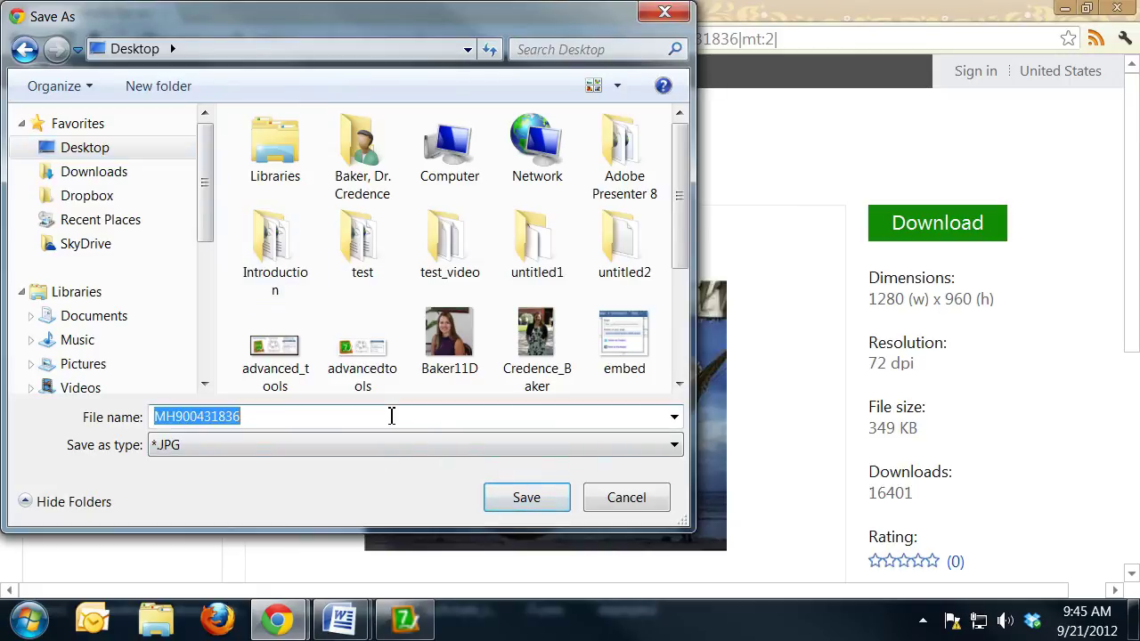
pyautogui.write('vacation')
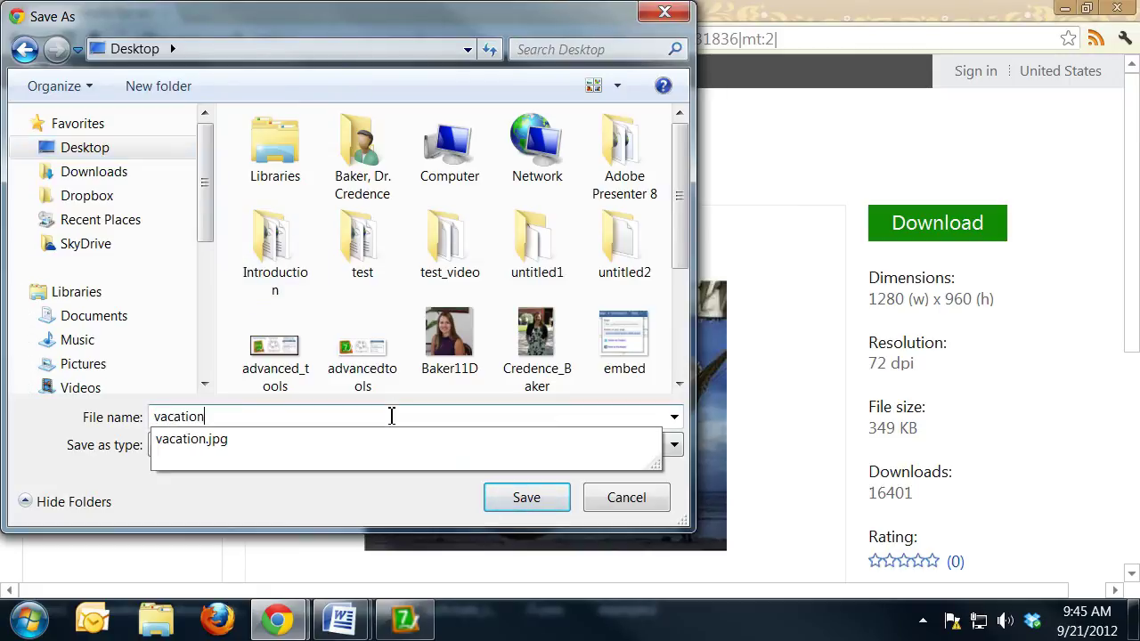
pyautogui.write('1')
pyautogui.press('Return')
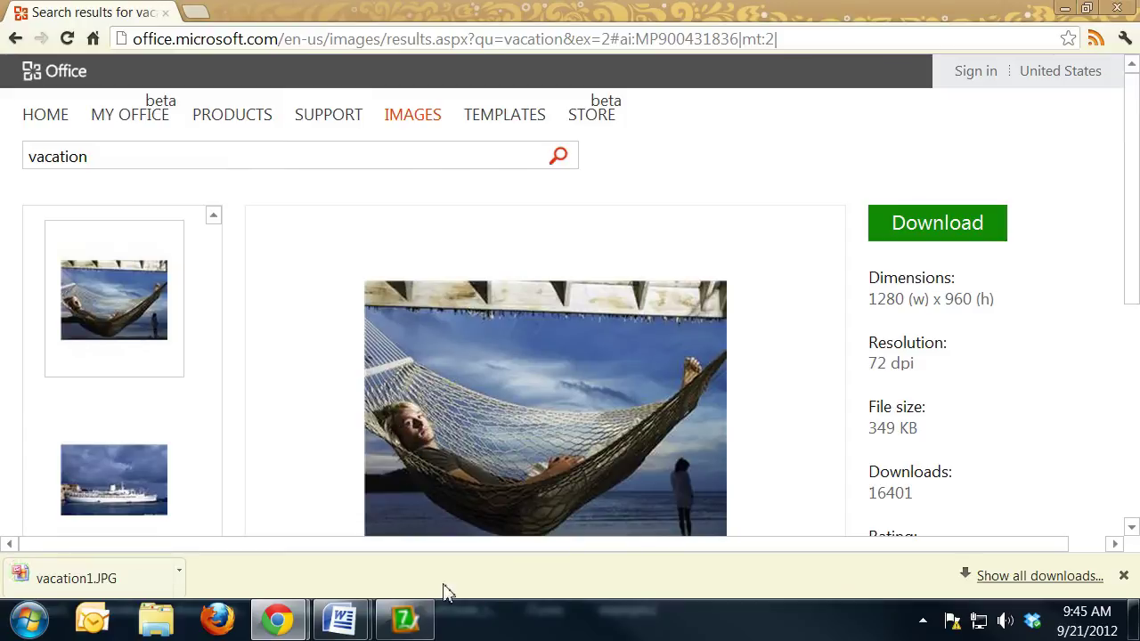
# Switch back to SoftChalk and add an empty line outside the list after the definition under "What is a Vacation?"
pyautogui.click(405, 619)
pyautogui.scroll(-3, 677, 413)
pyautogui.click(793, 431)
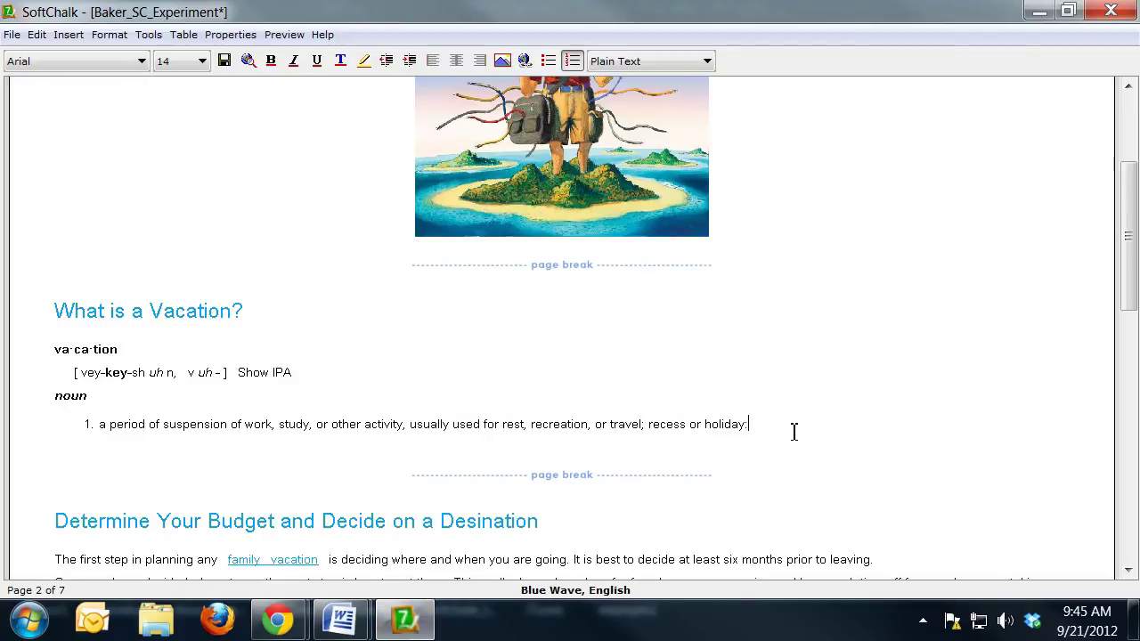
pyautogui.press('Return')
pyautogui.press('Return')
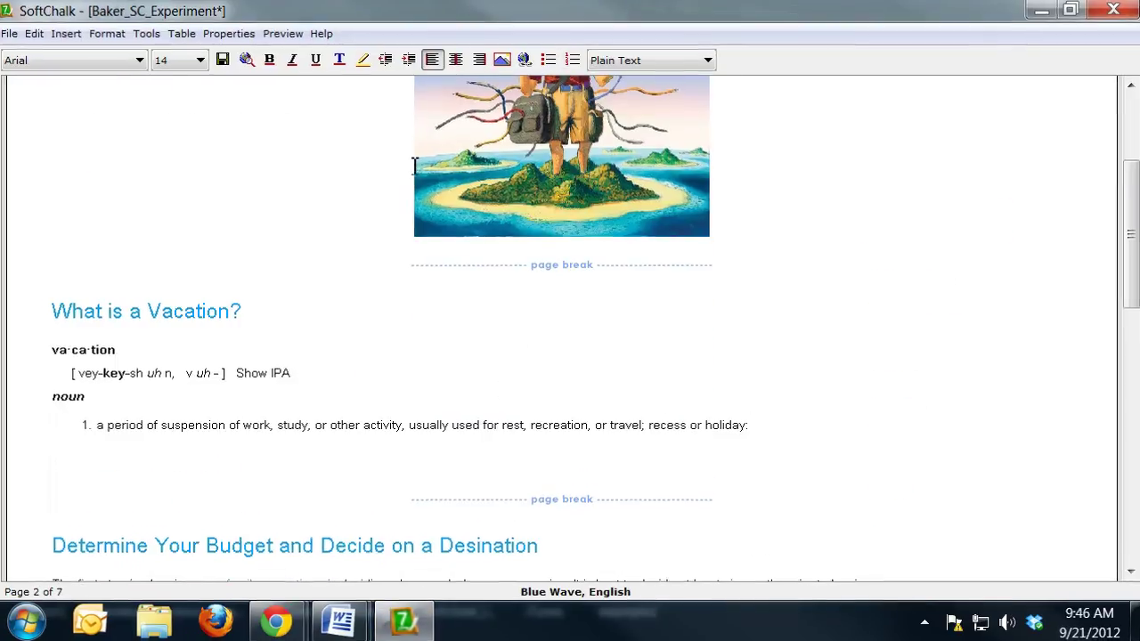
# Insert the "vacation1" image from the Desktop beneath the vacation definition, with a border of 1
pyautogui.click(500, 49)
pyautogui.click(452, 207)
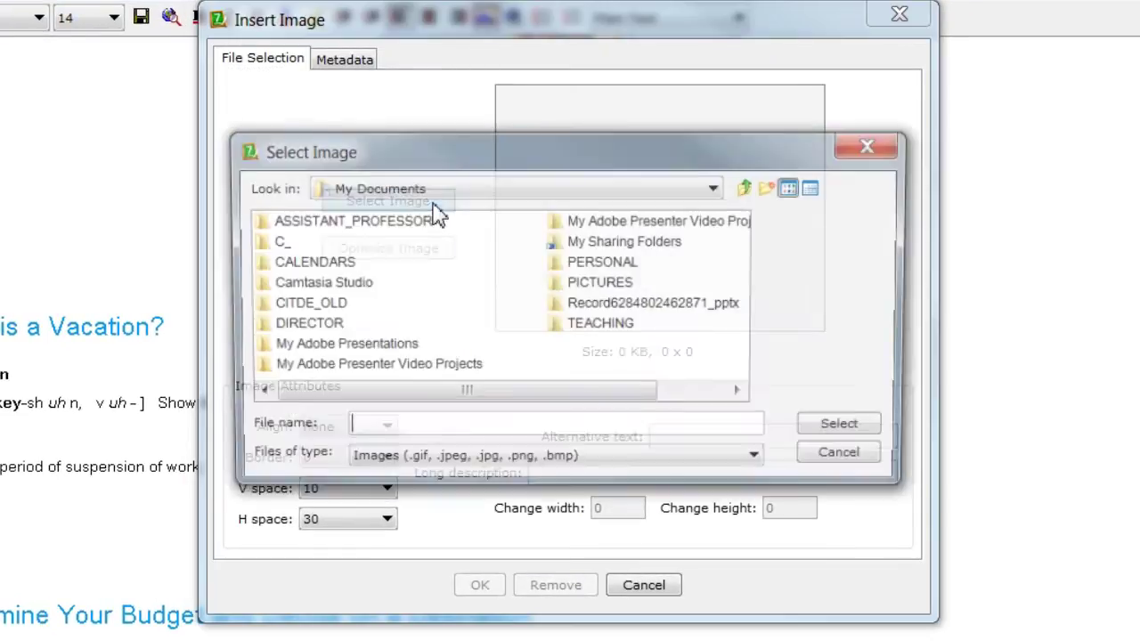
pyautogui.click(444, 190)
pyautogui.click(444, 214)
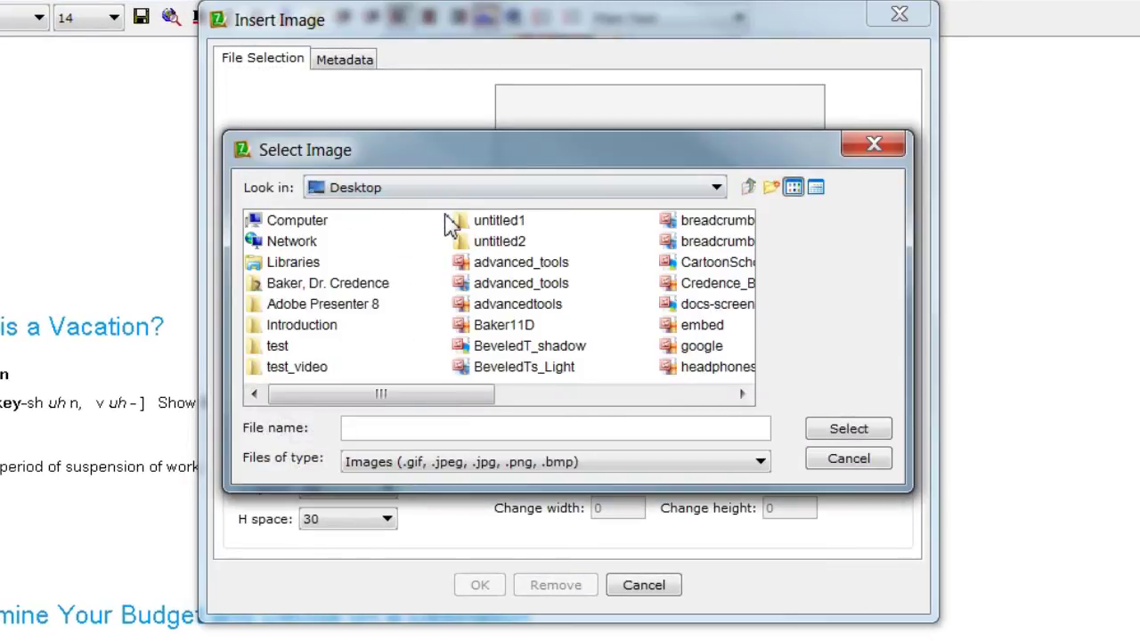
pyautogui.click(503, 393)
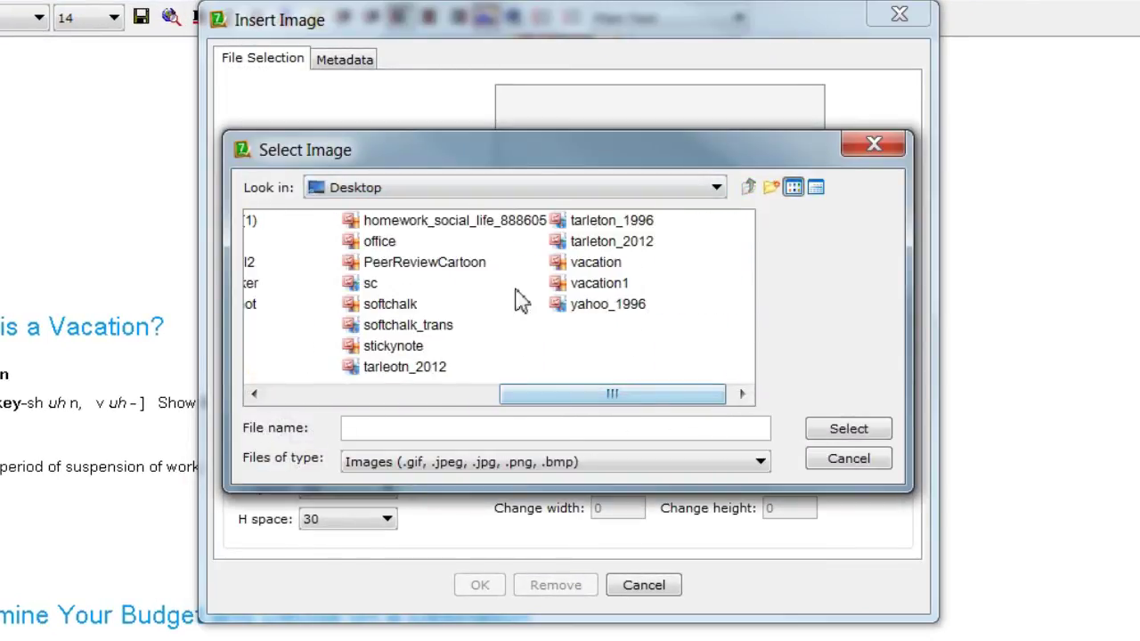
pyautogui.click(599, 283)
pyautogui.click(844, 430)
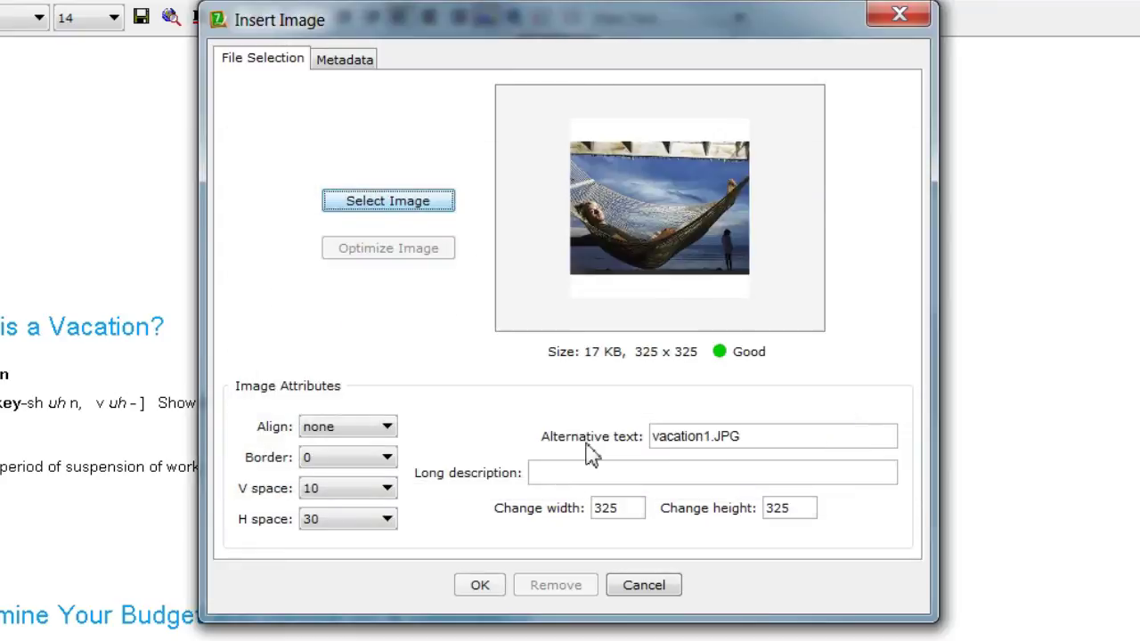
pyautogui.click(387, 457)
pyautogui.click(392, 498)
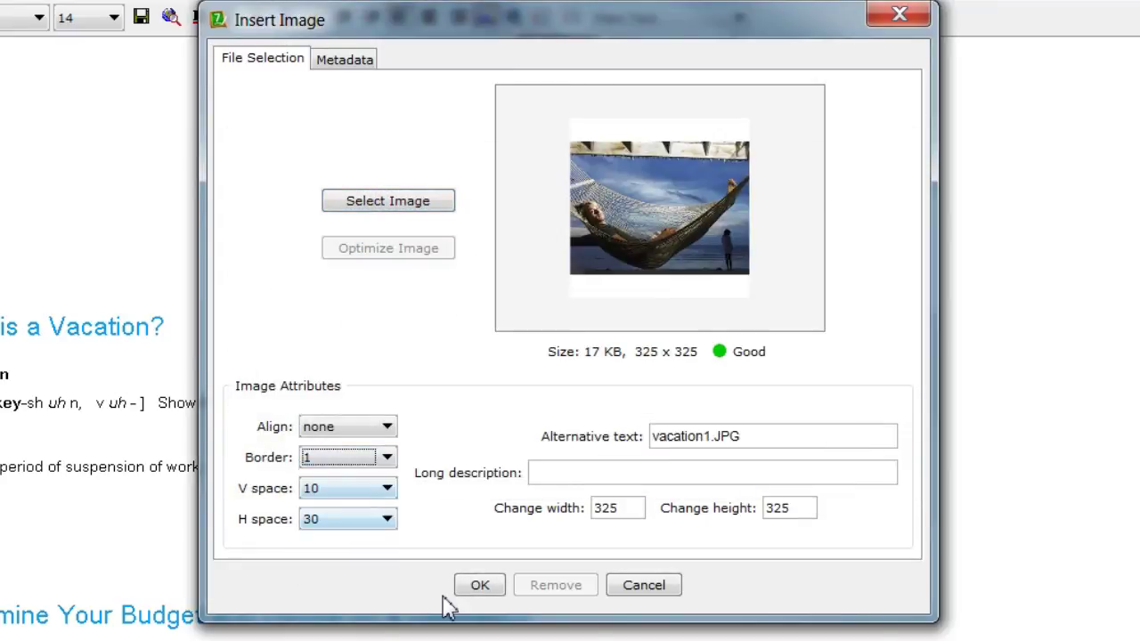
pyautogui.click(481, 584)
# Centre the hammock image on the page
pyautogui.click(211, 440)
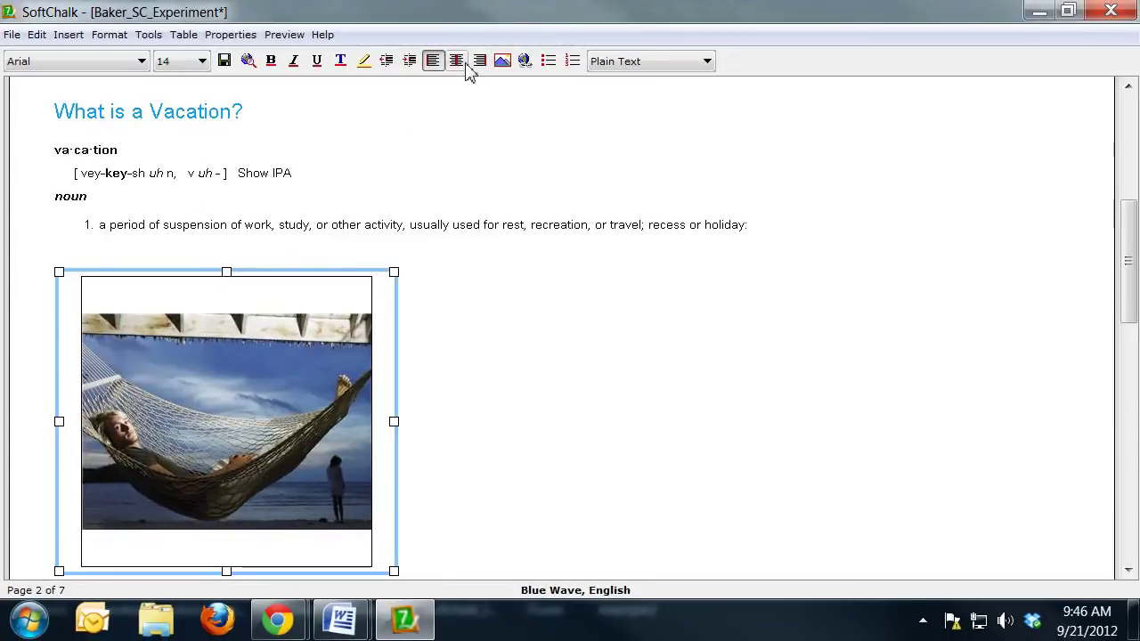
pyautogui.click(431, 23)
pyautogui.click(760, 224)
# Modify the hammock image so that its border is 0
pyautogui.scroll(-3, 882, 303)
pyautogui.click(553, 283)
pyautogui.rightClick(583, 261)
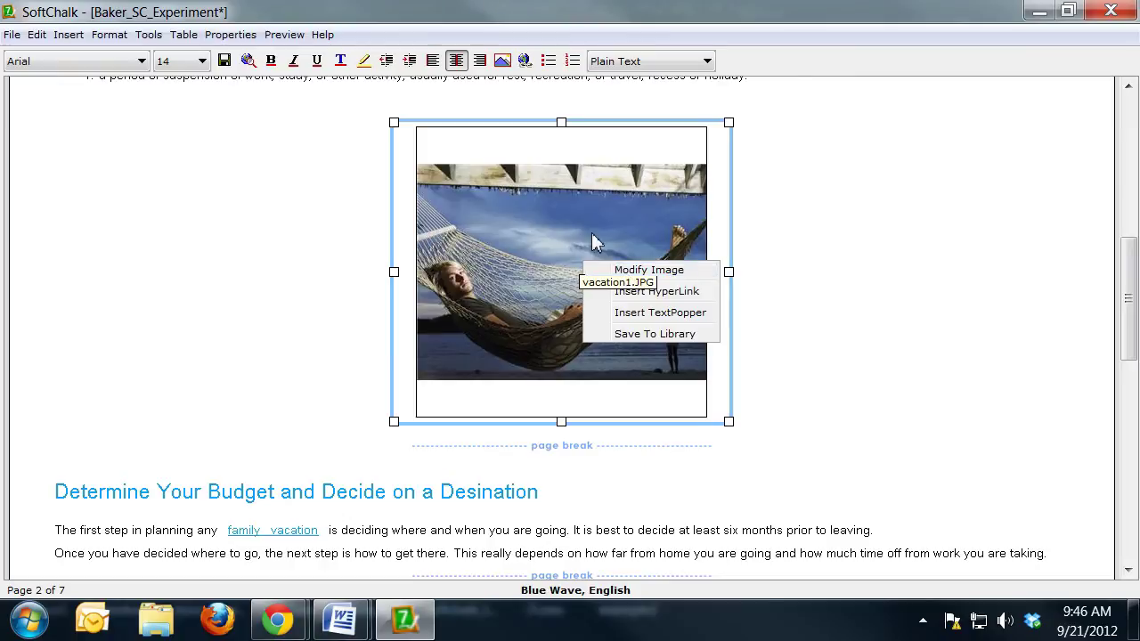
pyautogui.click(625, 270)
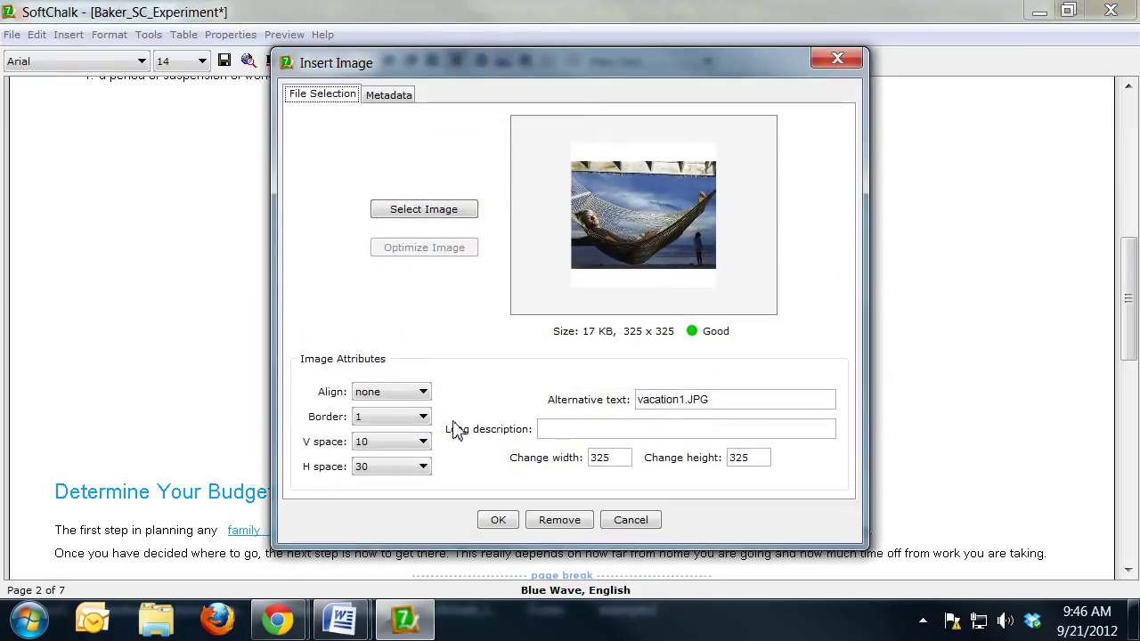
pyautogui.click(423, 417)
pyautogui.click(412, 445)
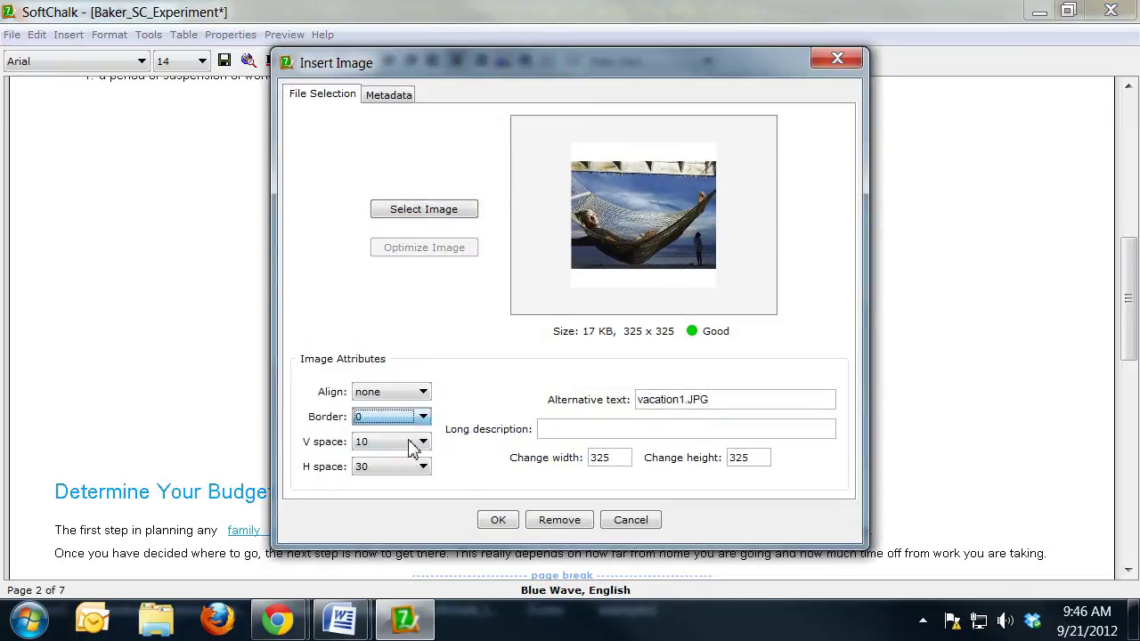
pyautogui.click(495, 523)
# Remove the extra empty line between the vacation definition and the hammock image
pyautogui.click(806, 106)
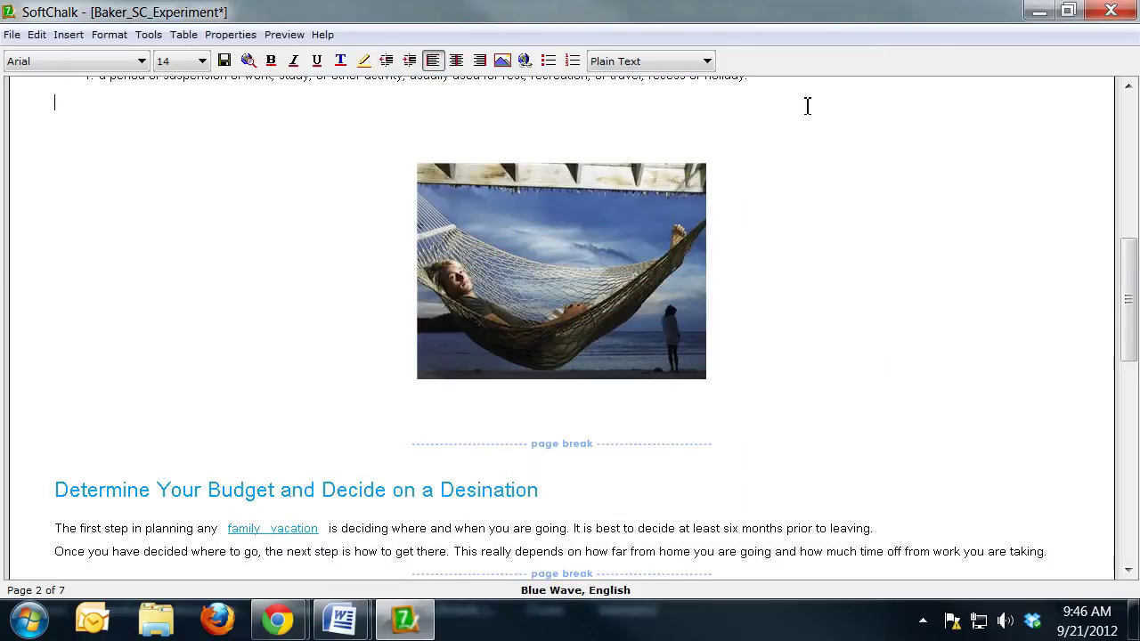
pyautogui.click(802, 100)
pyautogui.scroll(3, 817, 132)
pyautogui.click(796, 219)
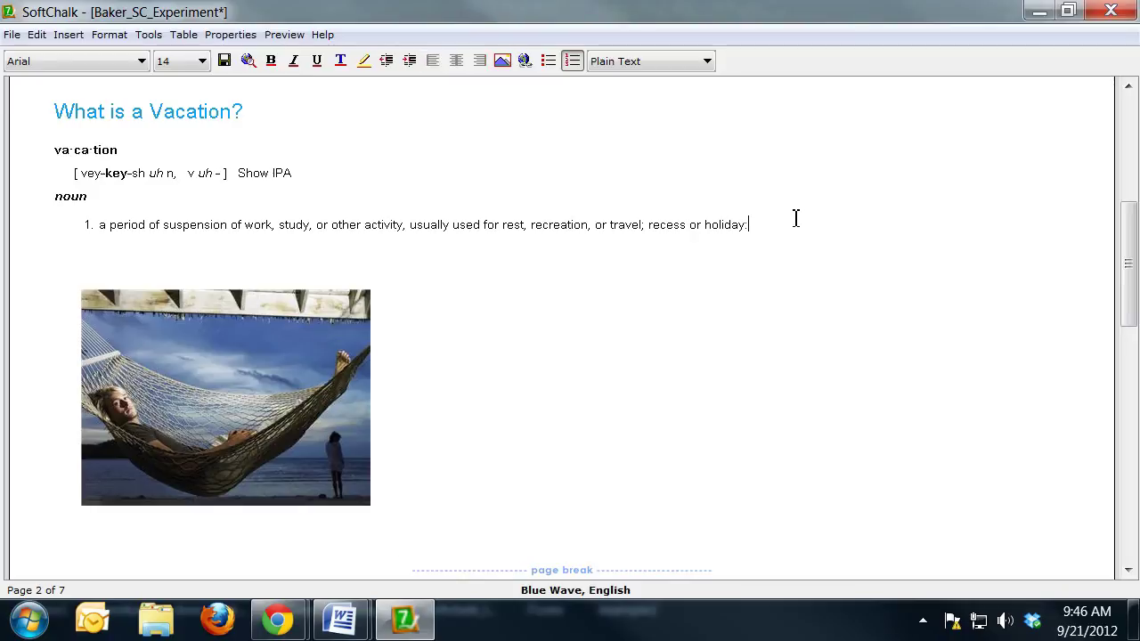
# Centre the hammock image again beneath the vacation definition
pyautogui.click(346, 353)
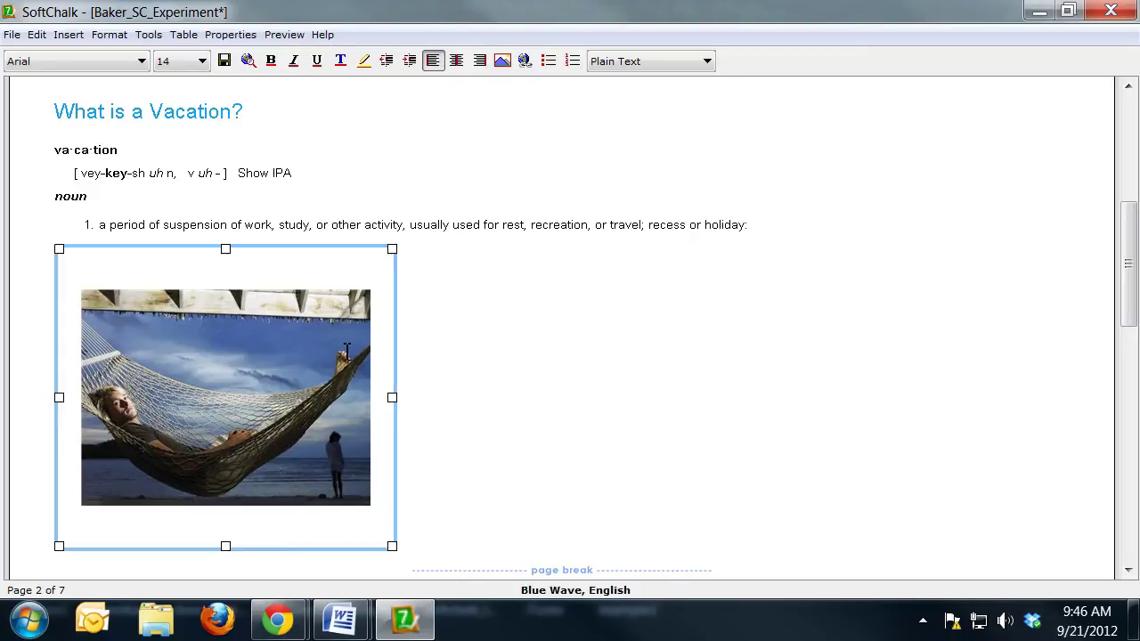
pyautogui.click(456, 61)
pyautogui.click(775, 217)
# Add an empty line beneath the Pack section's paragraph, above the page break
pyautogui.scroll(-12, 847, 240)
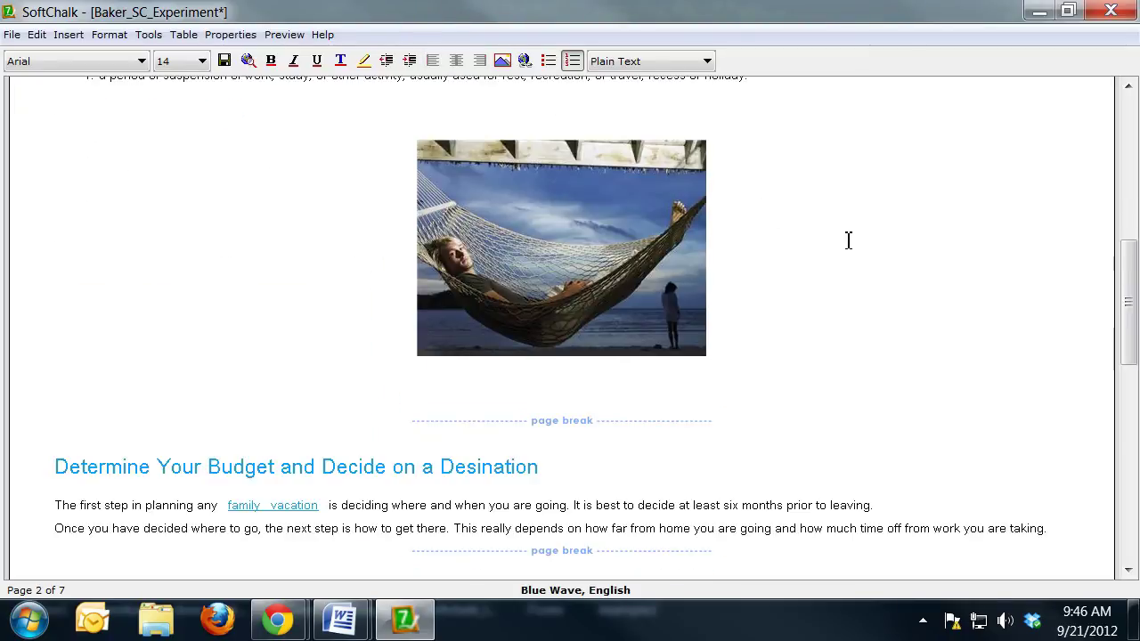
pyautogui.scroll(-8, 847, 250)
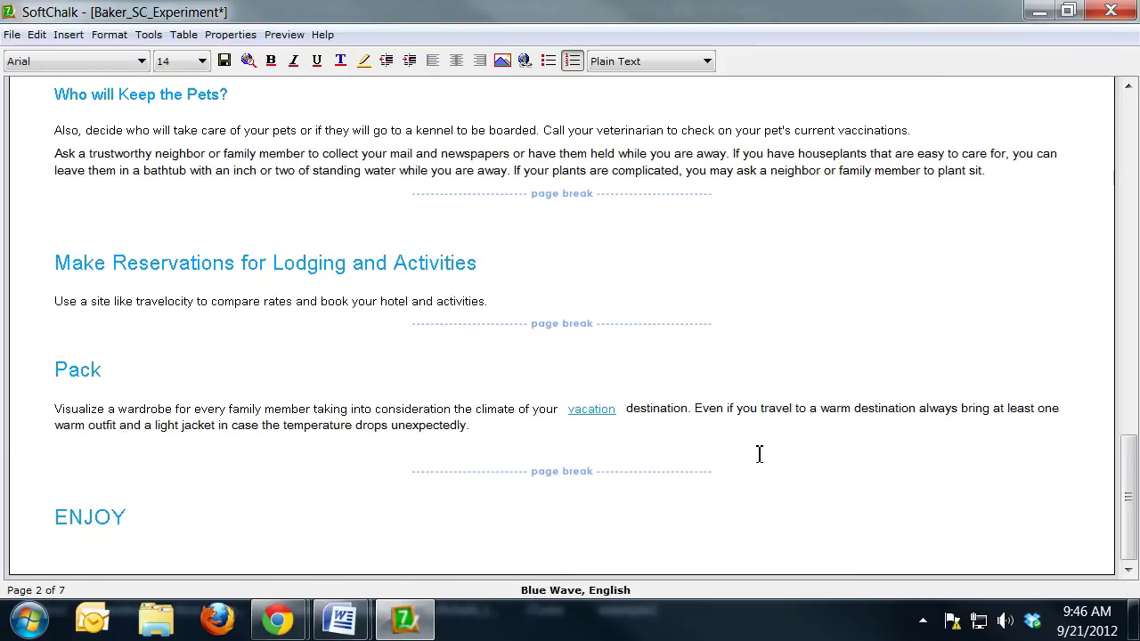
pyautogui.click(626, 447)
pyautogui.press('Return')
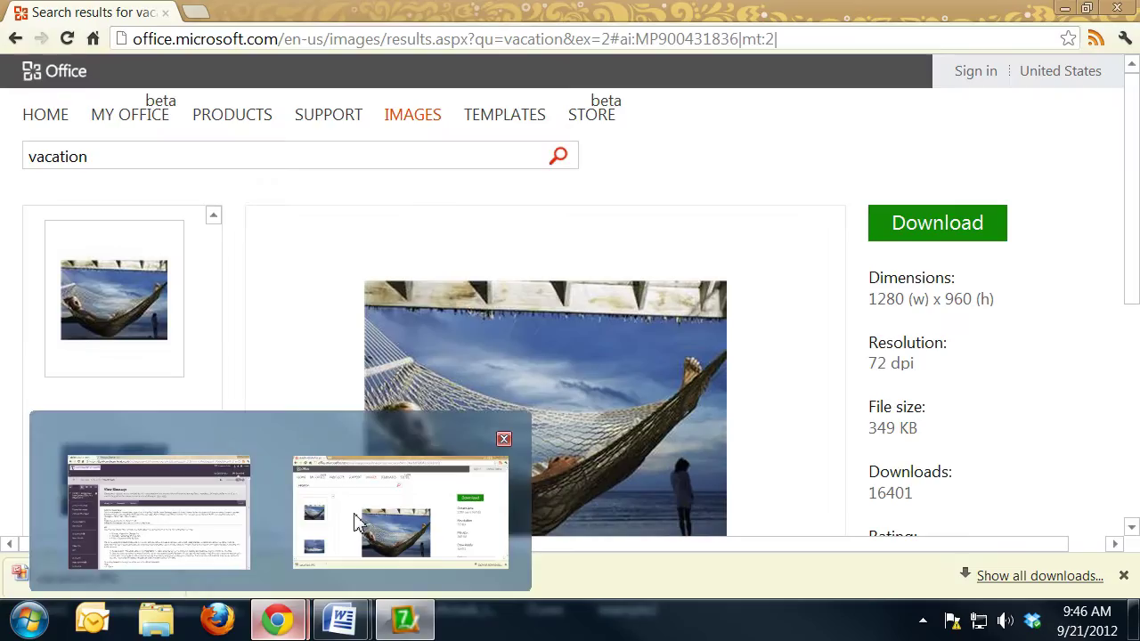
# Switch to the Office images page in Chrome and search for "suitcase"
pyautogui.click(320, 526)
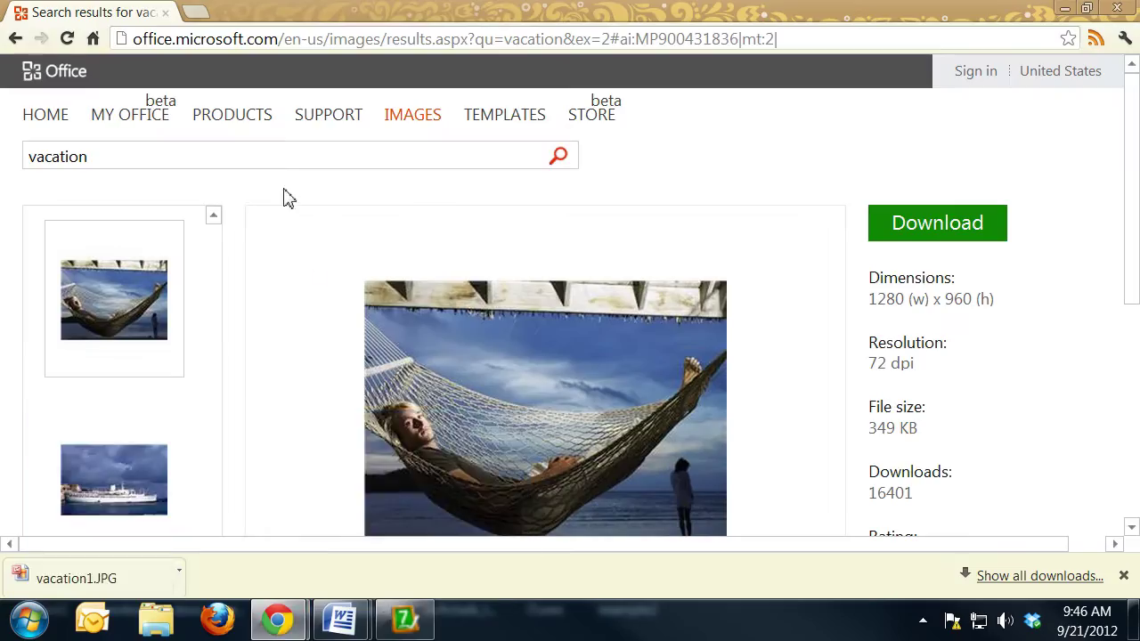
pyautogui.moveTo(166, 148); pyautogui.dragTo(3, 163)
pyautogui.write('suitcase')
pyautogui.press('Return')
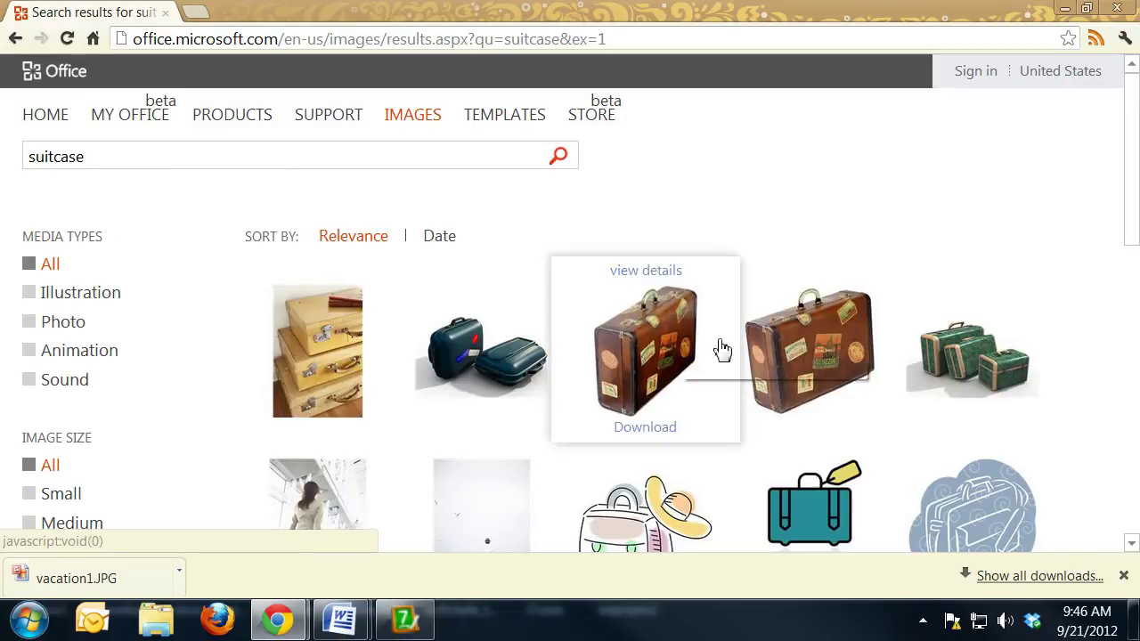
# Open the brown travel suitcase photo with stickers and save it to the Desktop as MH900305798 in JPG format
pyautogui.click(824, 366)
pyautogui.rightClick(537, 469)
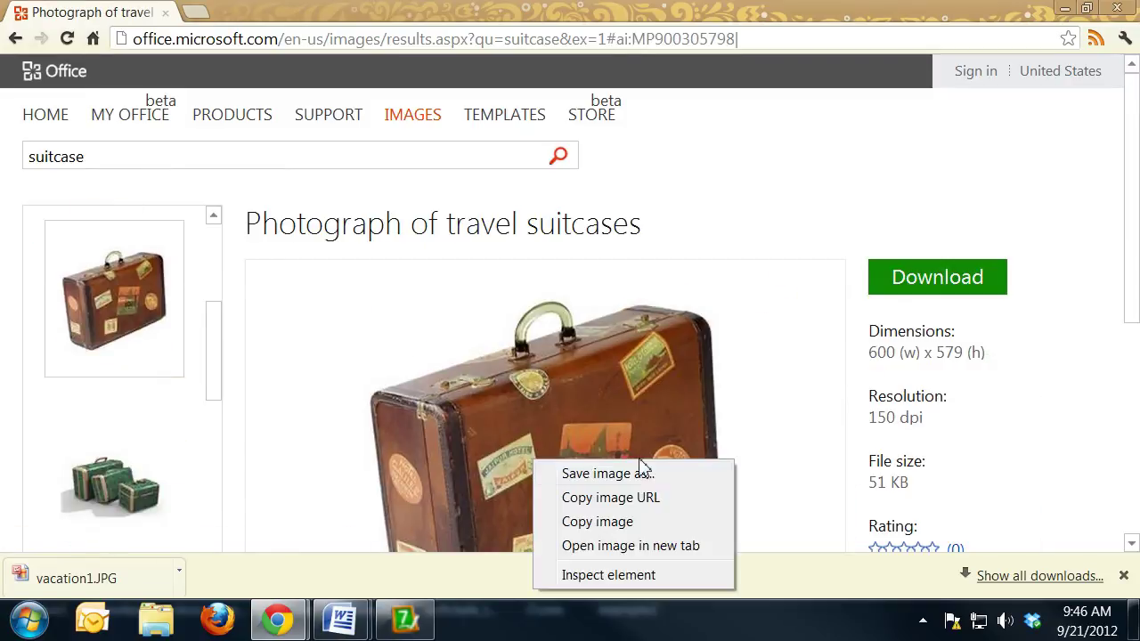
pyautogui.click(608, 473)
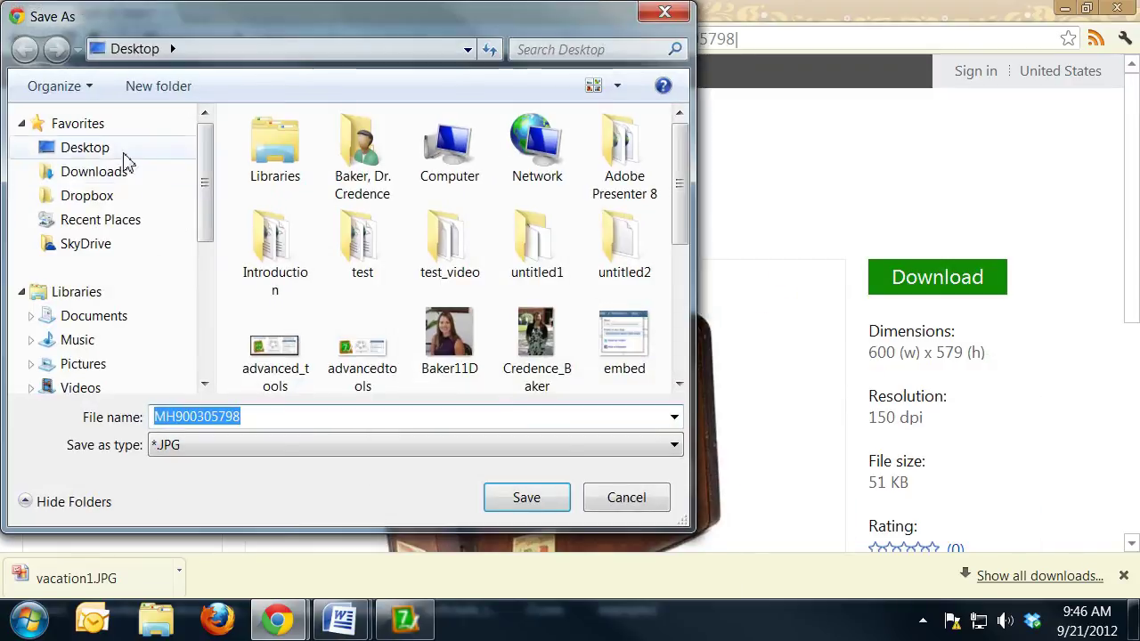
pyautogui.click(122, 150)
pyautogui.click(532, 500)
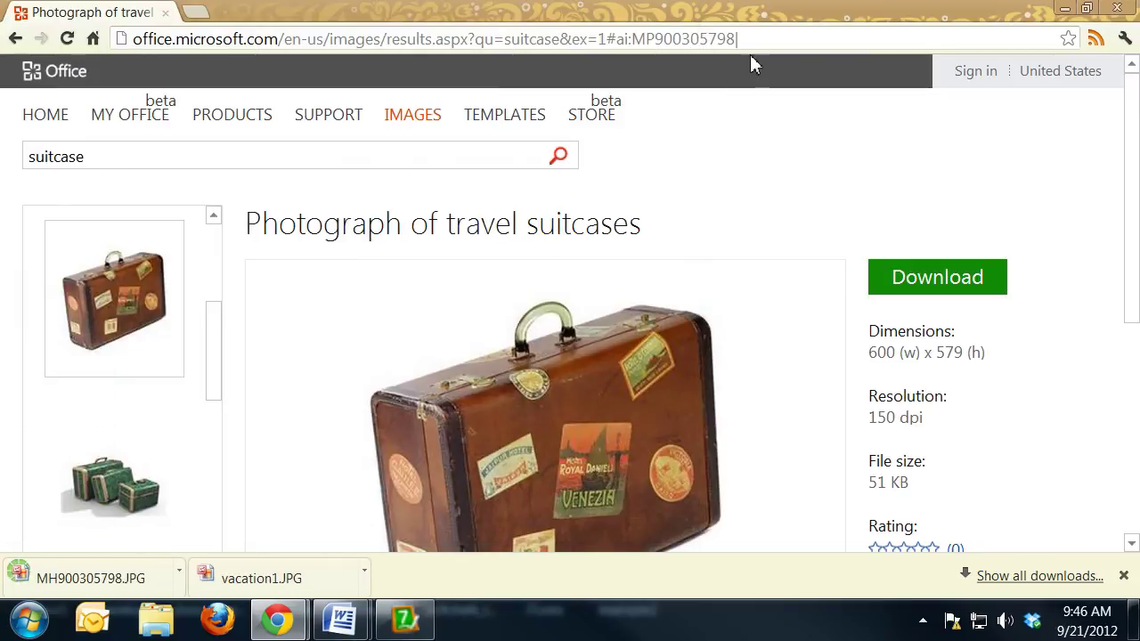
# Switch back to SoftChalk and centre the empty line beneath the Pack paragraph
pyautogui.moveTo(307, 628)
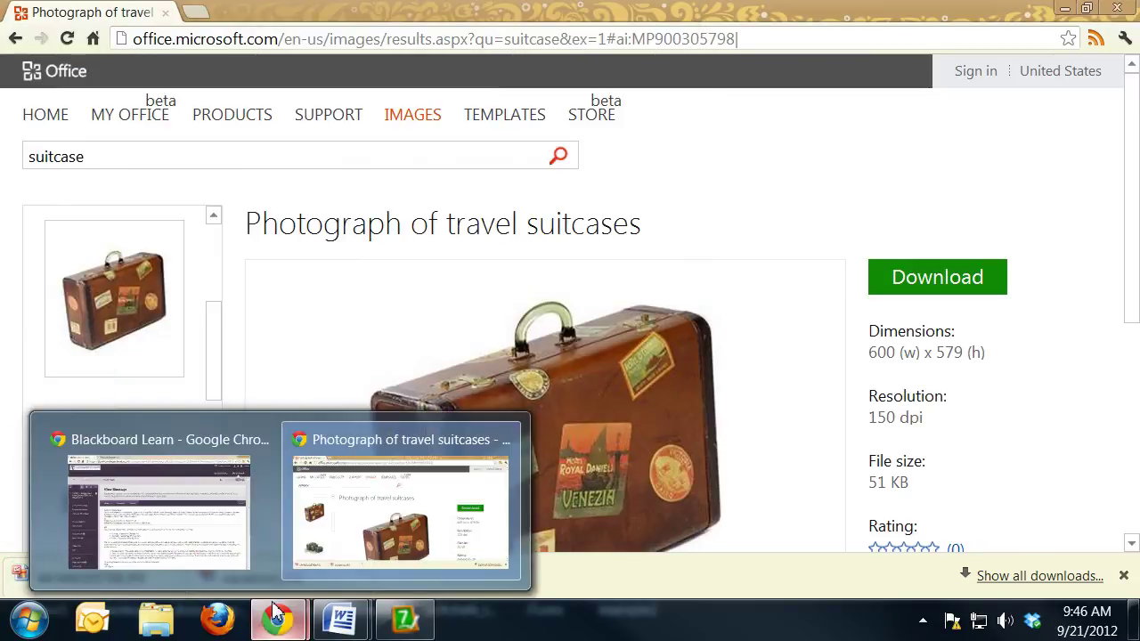
pyautogui.click(404, 620)
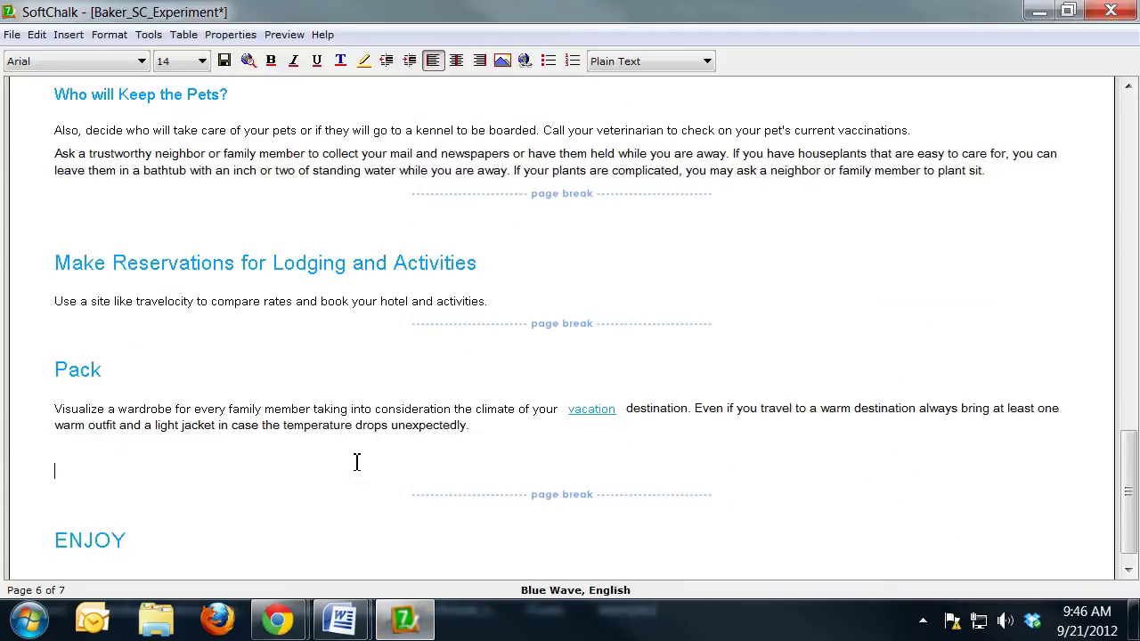
pyautogui.click(456, 63)
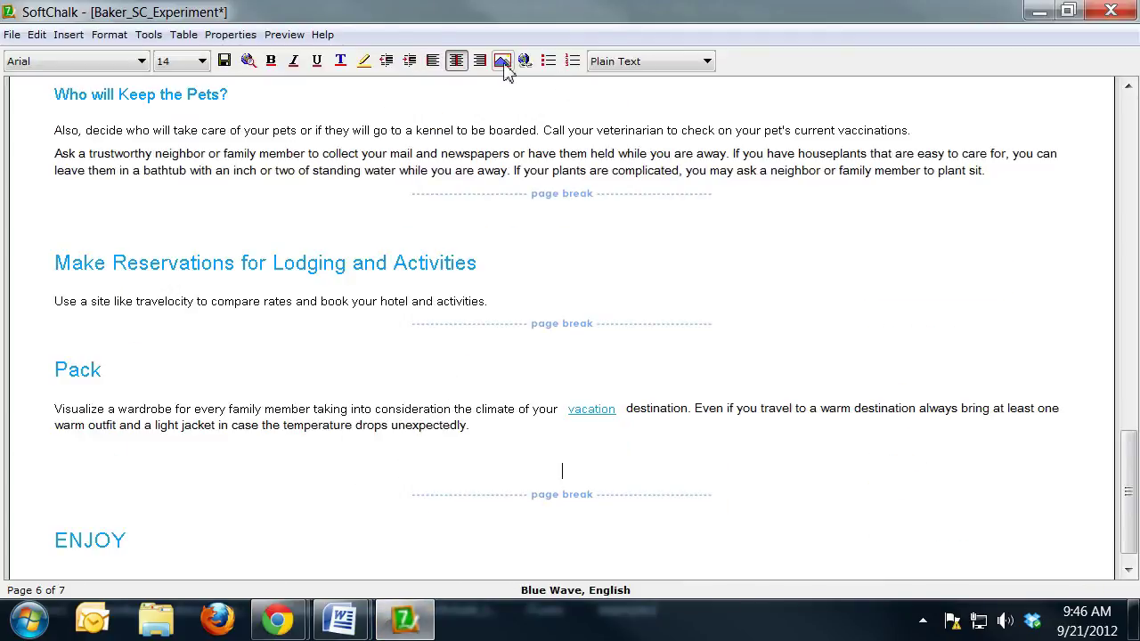
# Insert the suitcase image "MH900305798" from the Desktop on the centred line in the Pack section
pyautogui.click(502, 62)
pyautogui.click(441, 212)
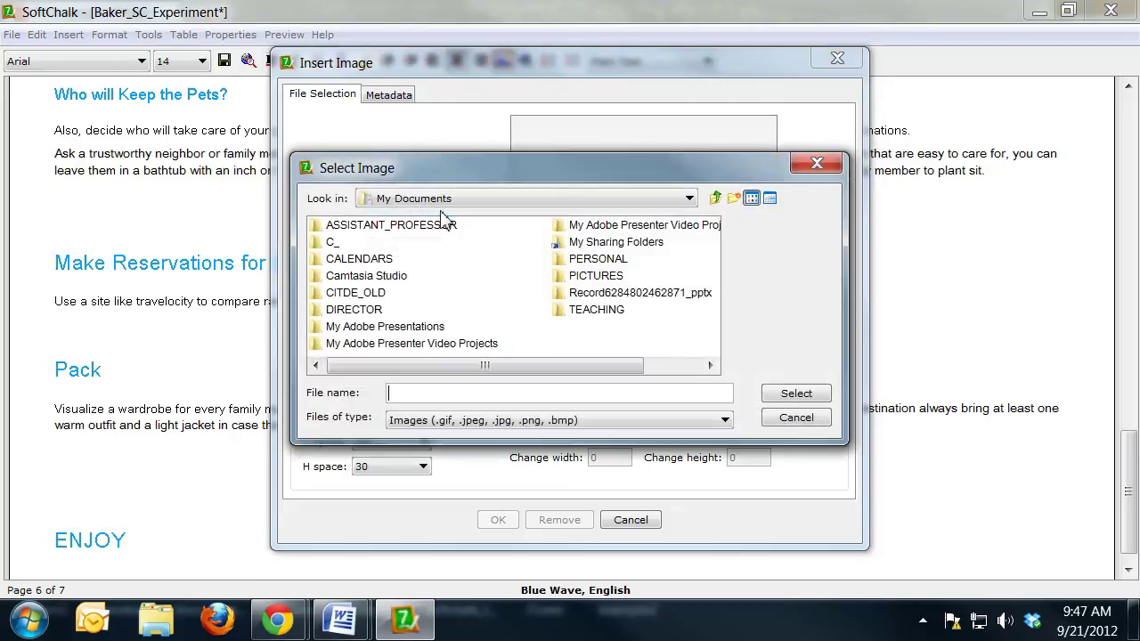
pyautogui.moveTo(512, 368); pyautogui.dragTo(629, 368)
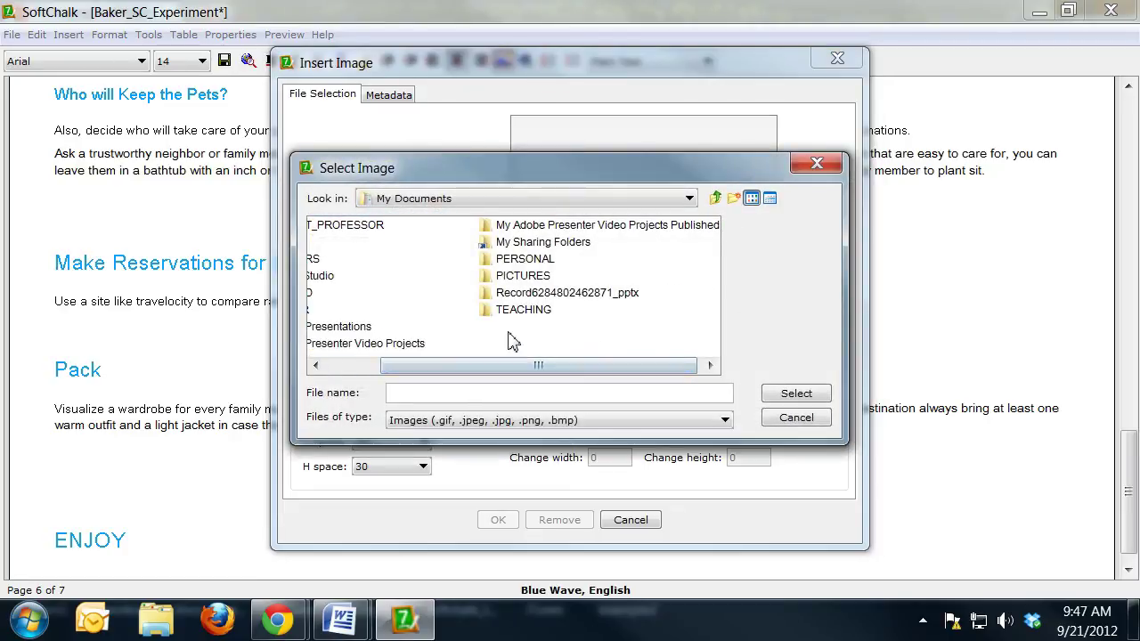
pyautogui.click(506, 200)
pyautogui.click(509, 219)
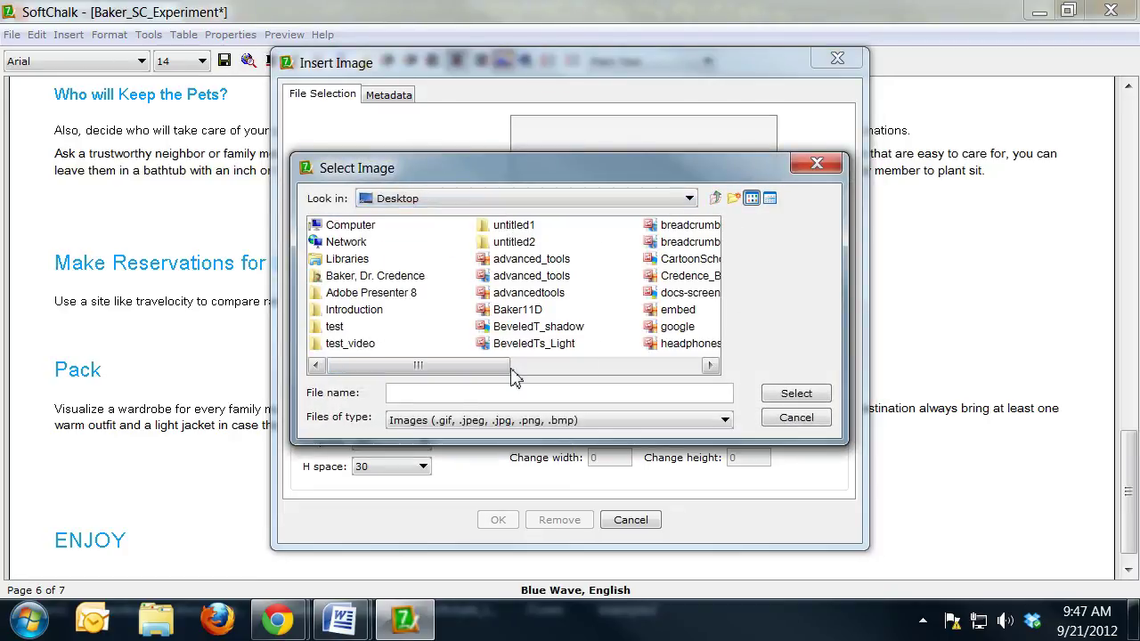
pyautogui.moveTo(539, 373); pyautogui.dragTo(690, 369)
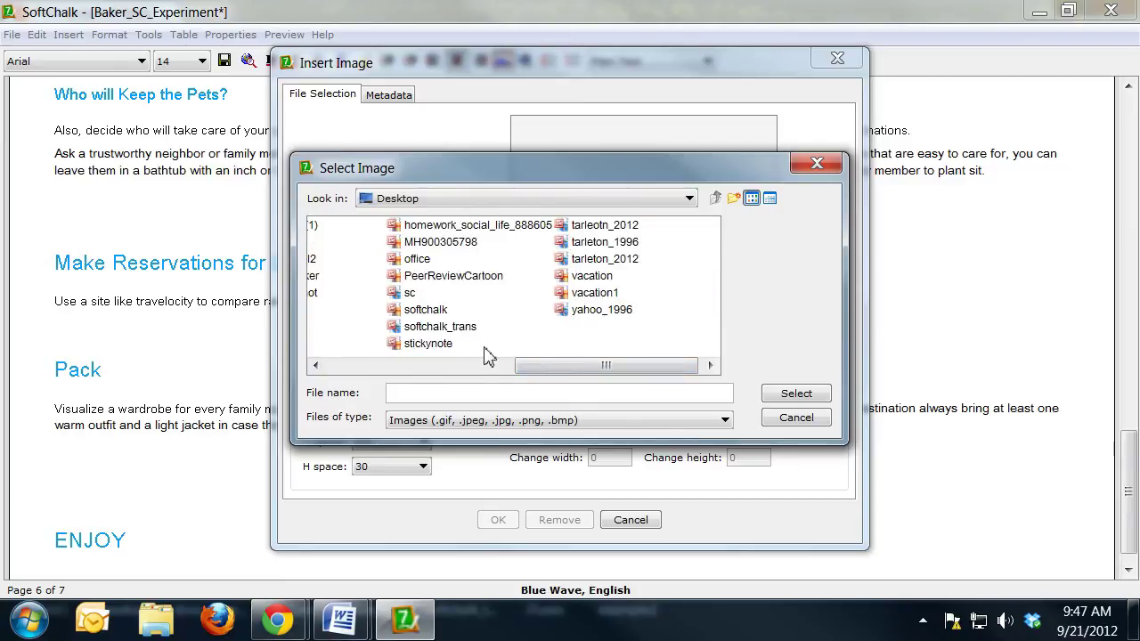
pyautogui.click(472, 245)
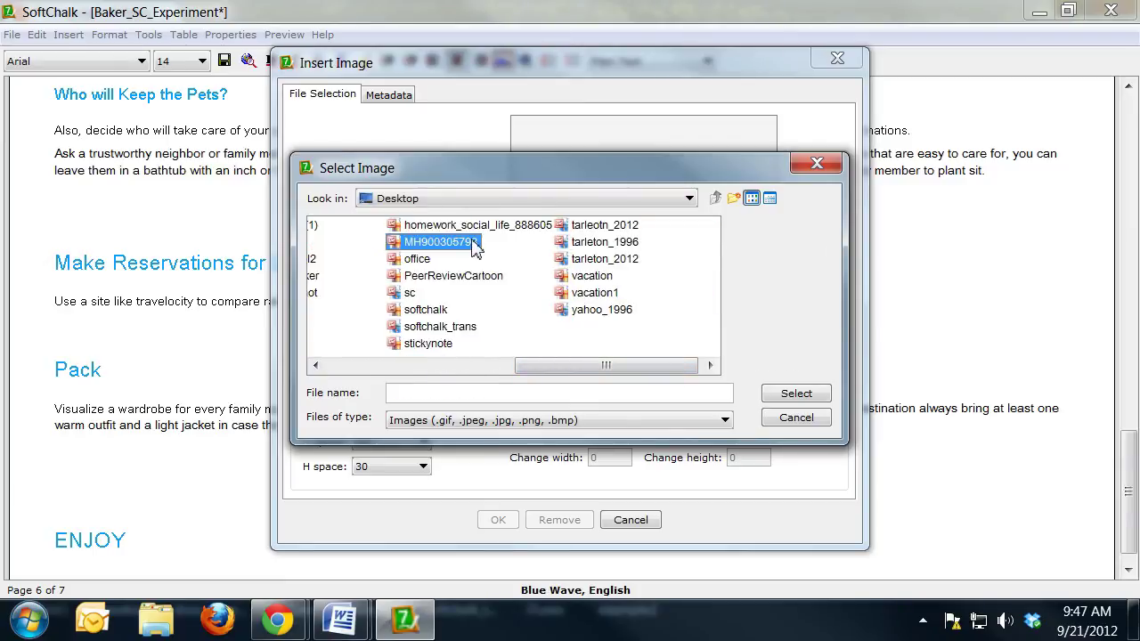
pyautogui.click(799, 400)
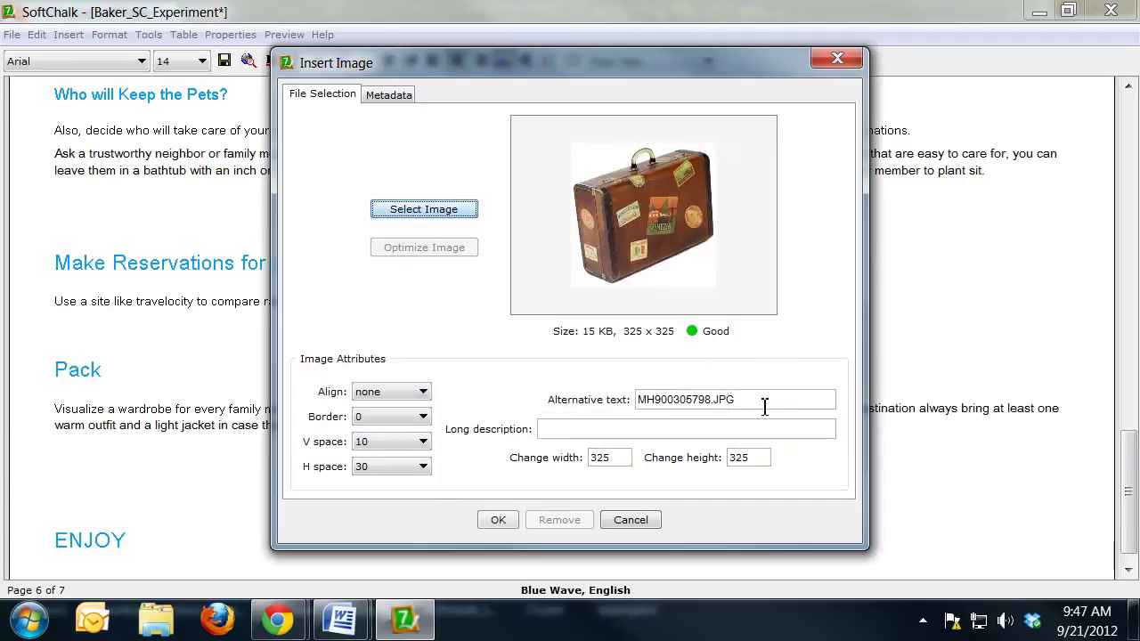
pyautogui.click(498, 519)
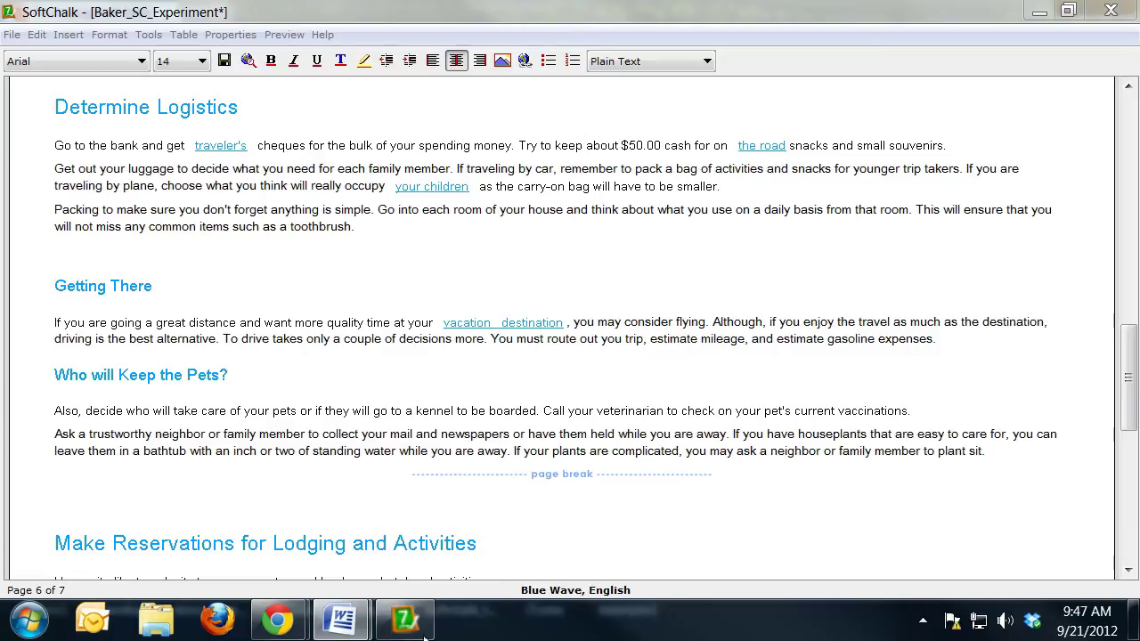
# Switch to the image search window in Chrome and go to the YouTube home page
pyautogui.moveTo(278, 620)
pyautogui.click(389, 508)
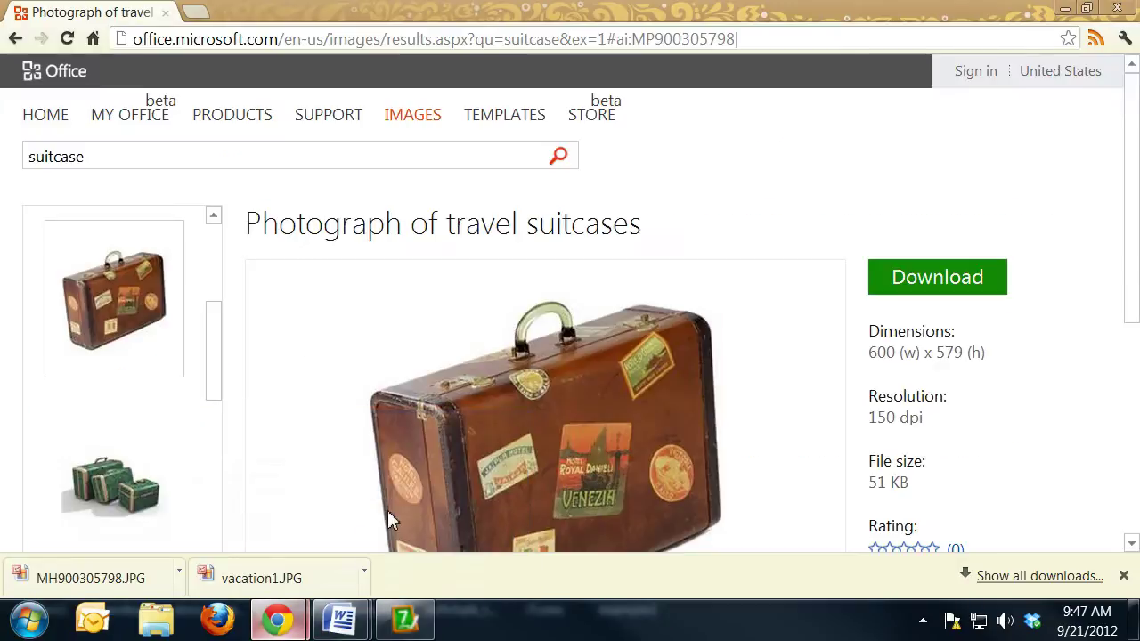
pyautogui.click(360, 41)
pyautogui.write('yo')
pyautogui.press('Return')
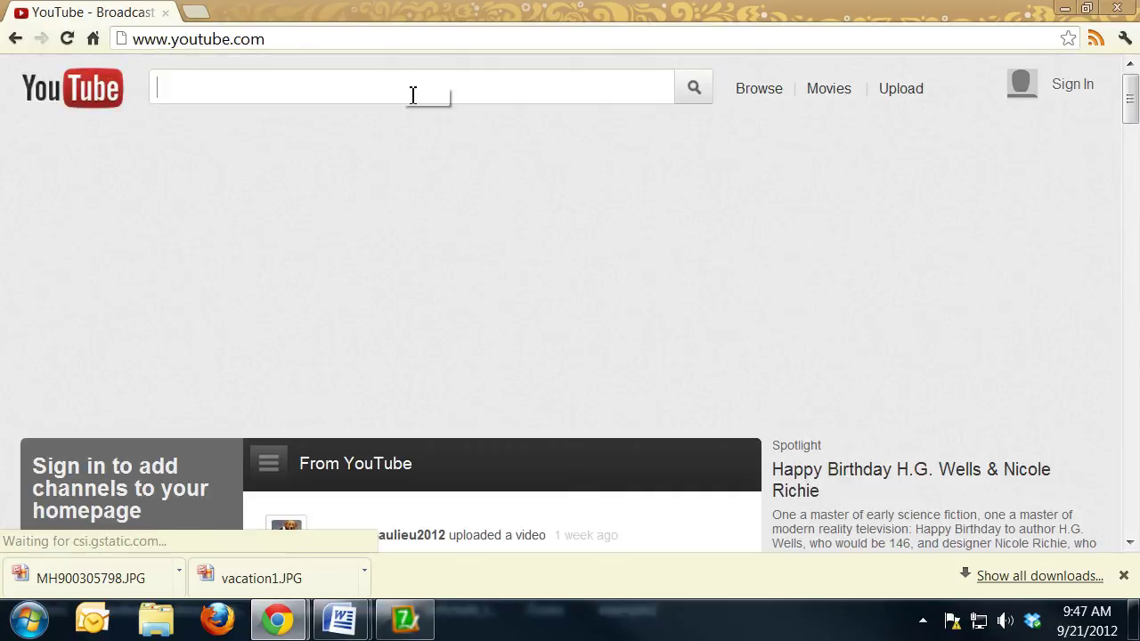
# Search YouTube for "vacation in bora bora"
pyautogui.write('vac')
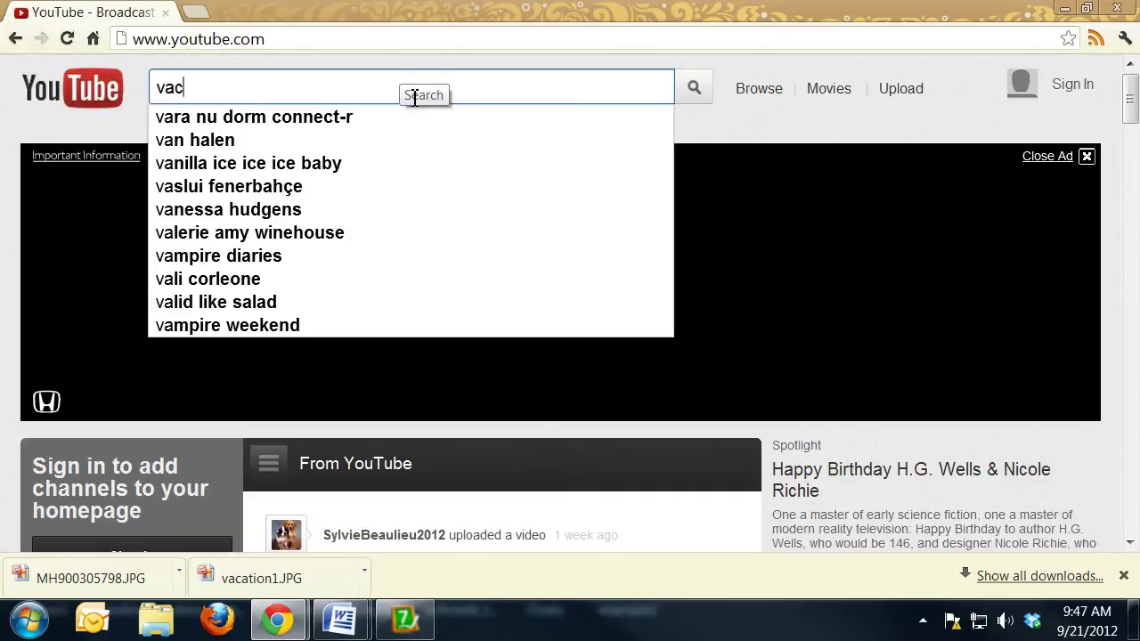
pyautogui.write('ation in bora')
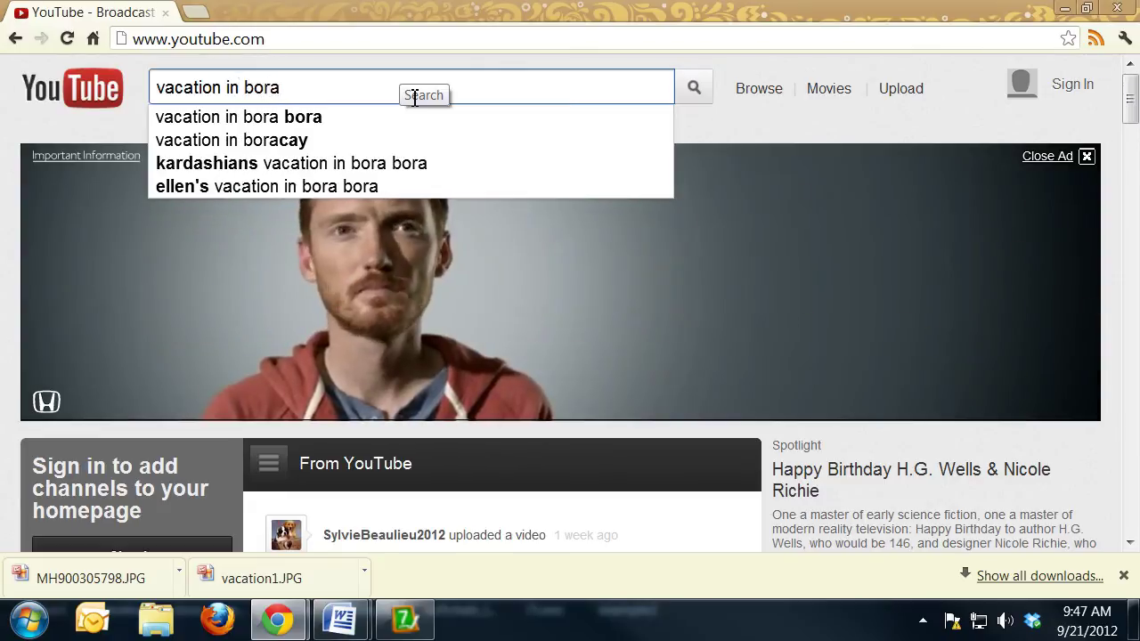
pyautogui.press('Down')
pyautogui.press('Return')
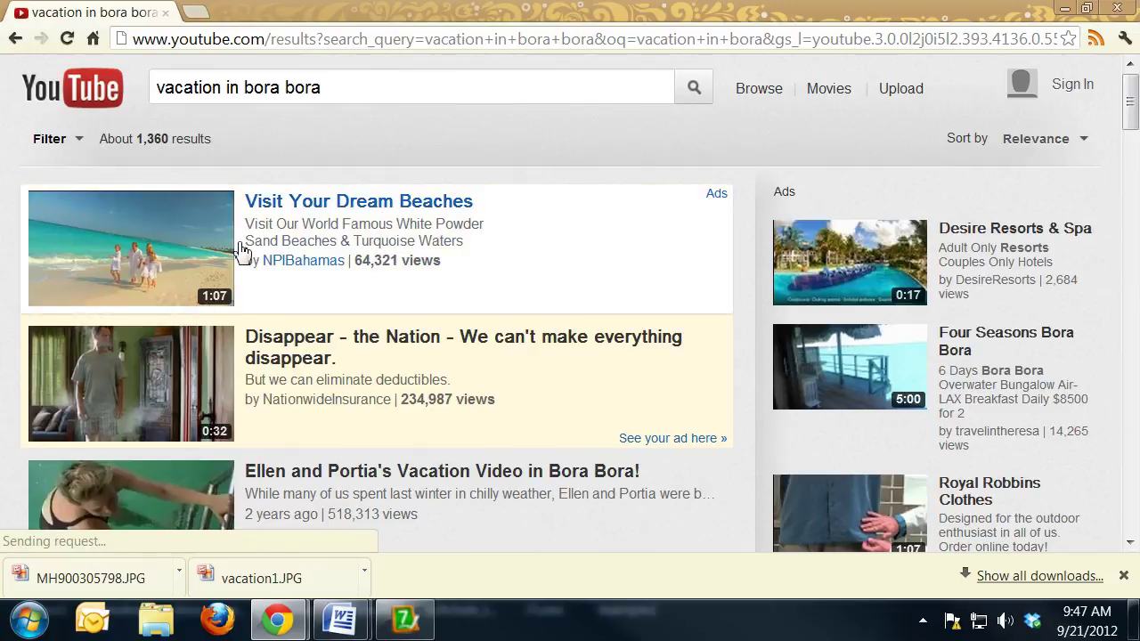
# Open the "Visit Your Dream Beaches" result and, from its channel page, open the "Nassau Paradise Island Hotels and Resorts" video
pyautogui.click(173, 260)
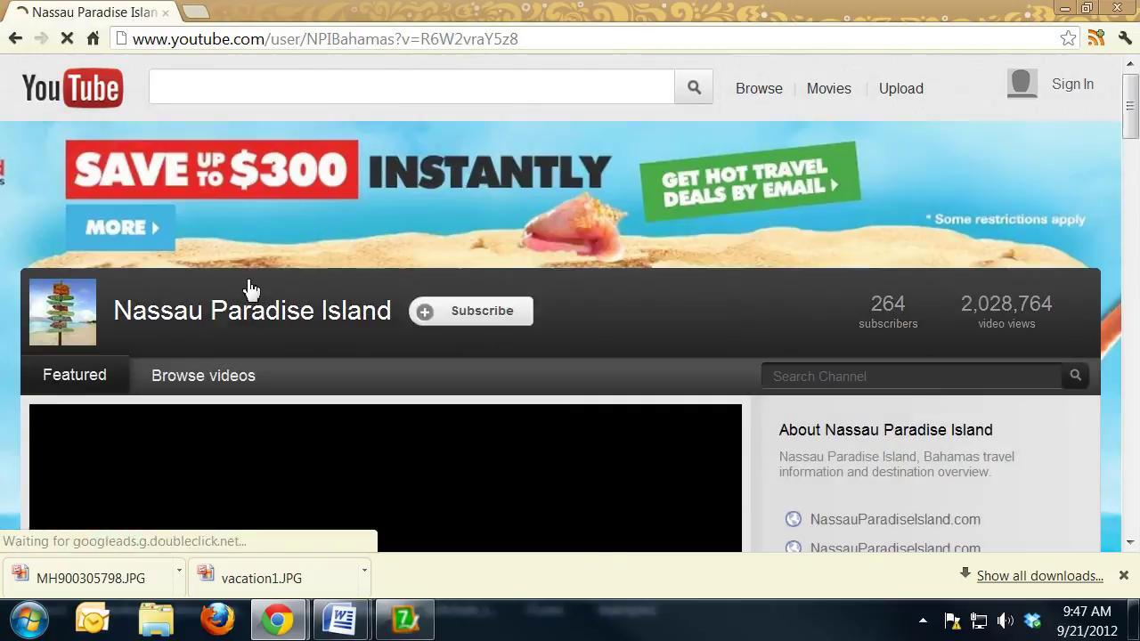
pyautogui.scroll(-3, 641, 236)
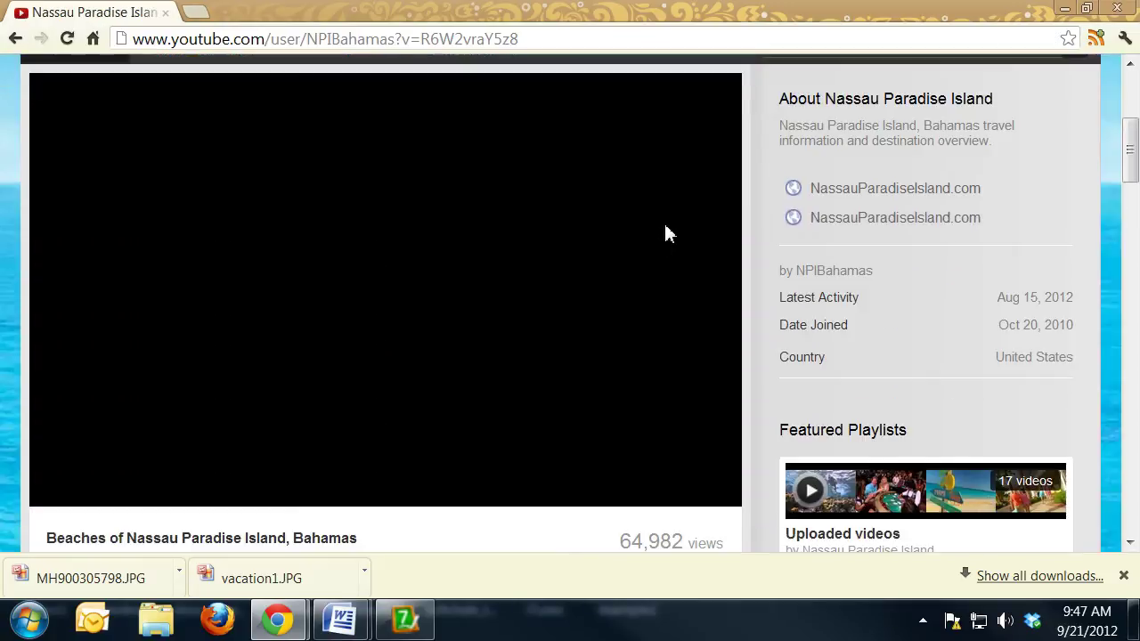
pyautogui.scroll(-2, 428, 317)
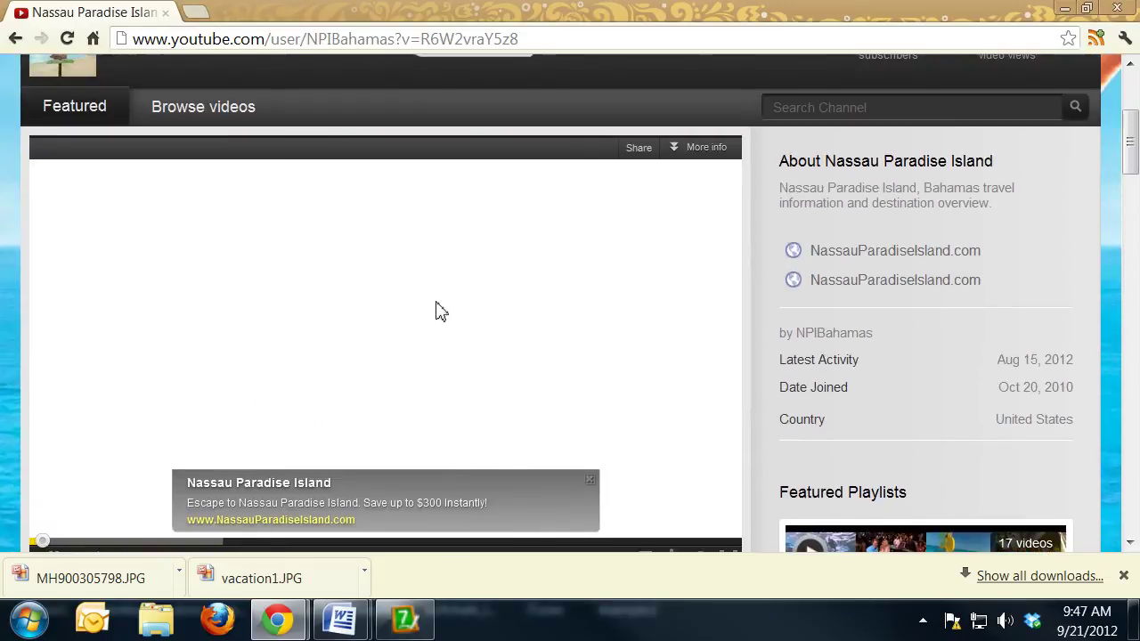
pyautogui.scroll(-5, 435, 312)
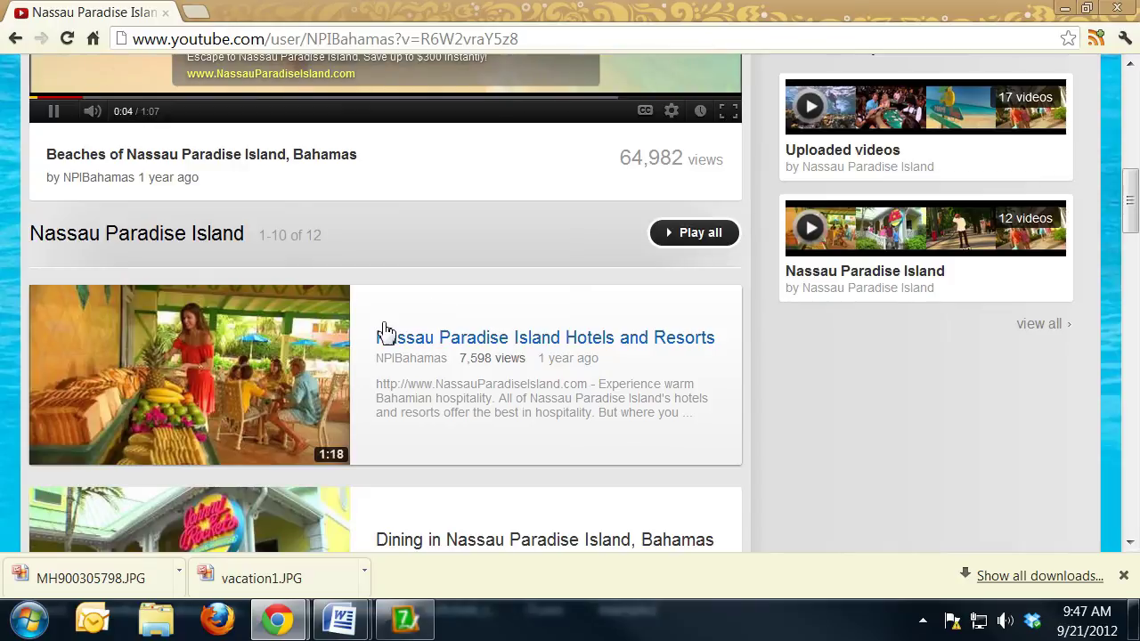
pyautogui.scroll(3, 383, 330)
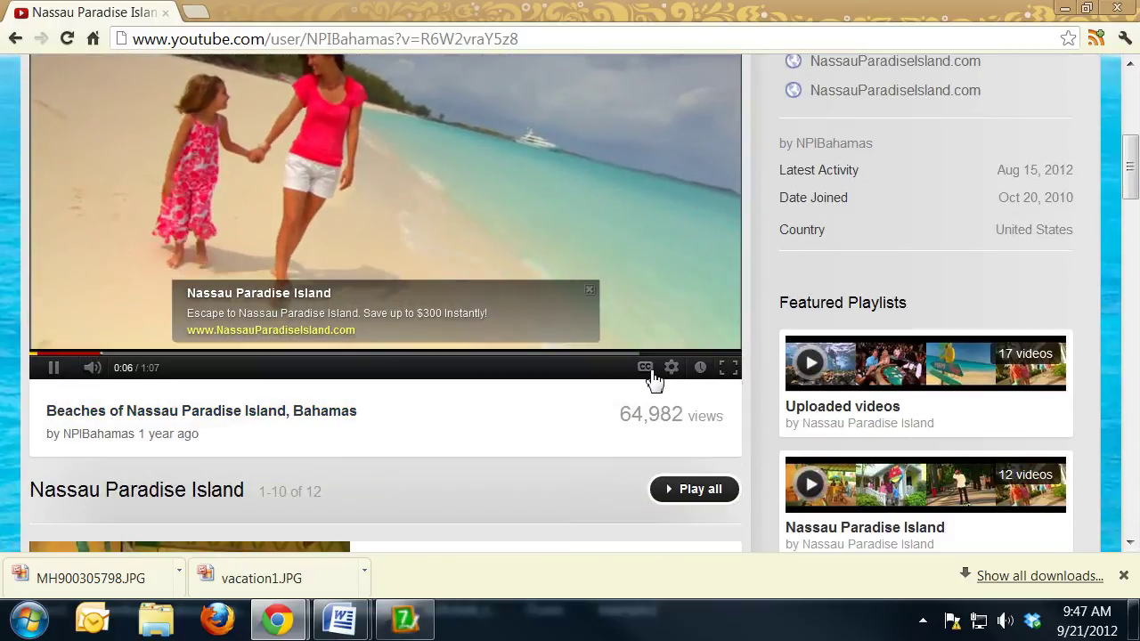
pyautogui.scroll(-2, 497, 419)
pyautogui.scroll(-7, 497, 410)
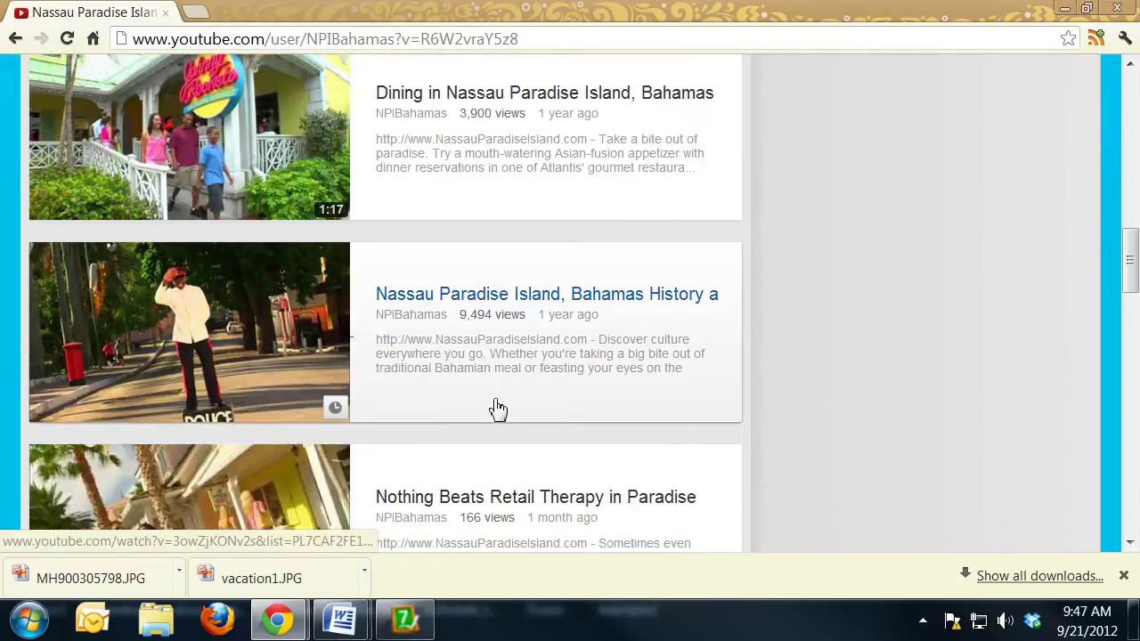
pyautogui.scroll(3, 453, 357)
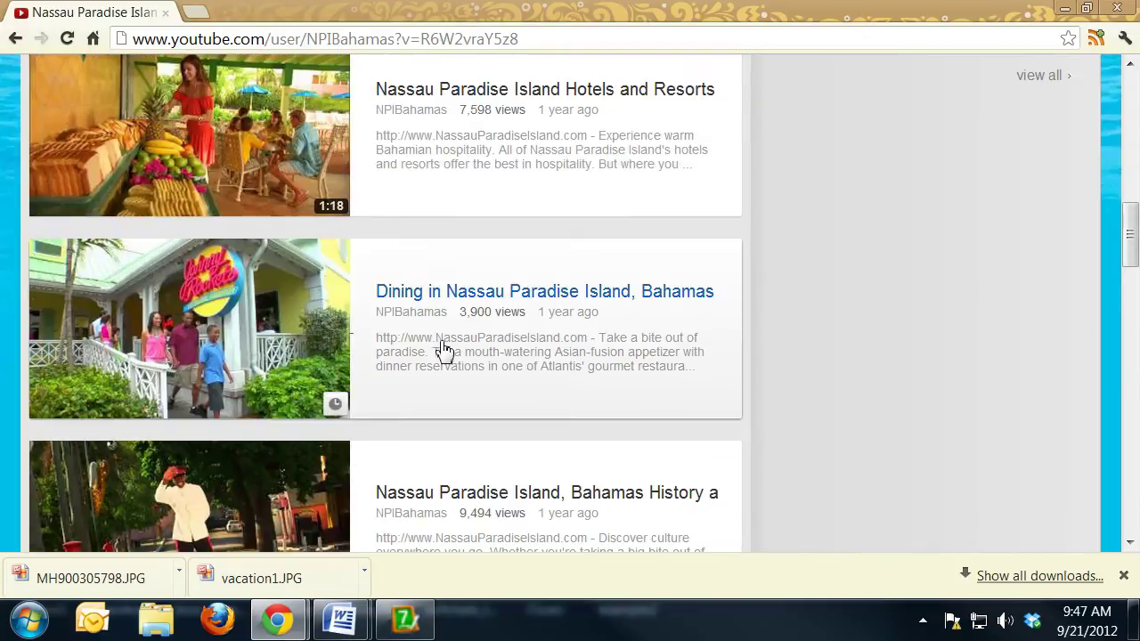
pyautogui.click(219, 172)
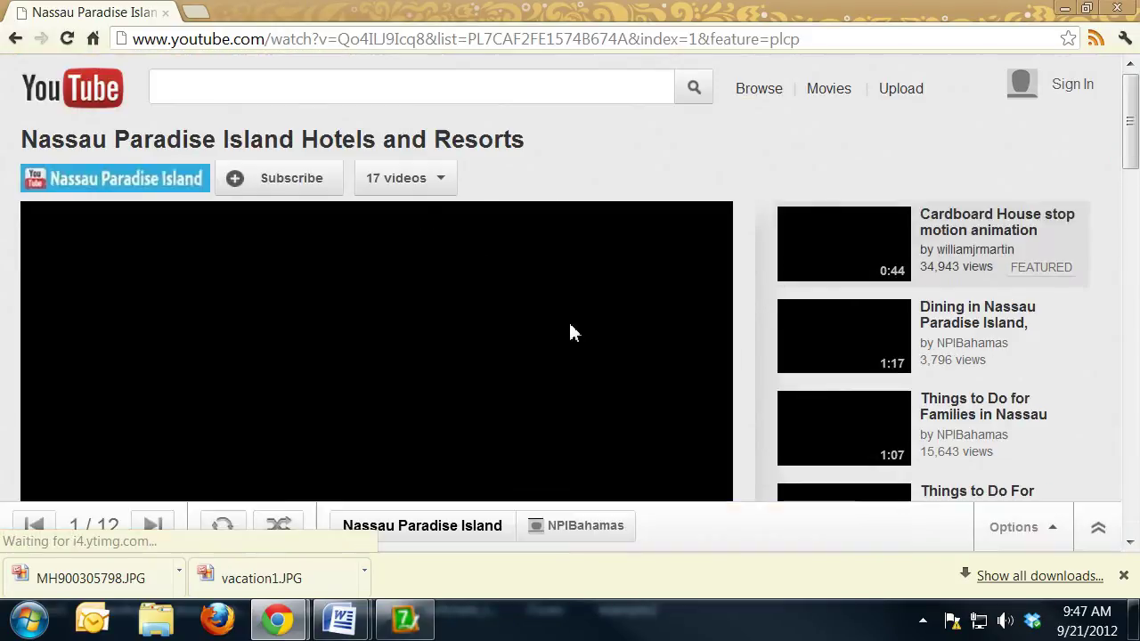
# Show the sharing options for the Nassau Paradise Island Hotels and Resorts video
pyautogui.scroll(-3, 570, 334)
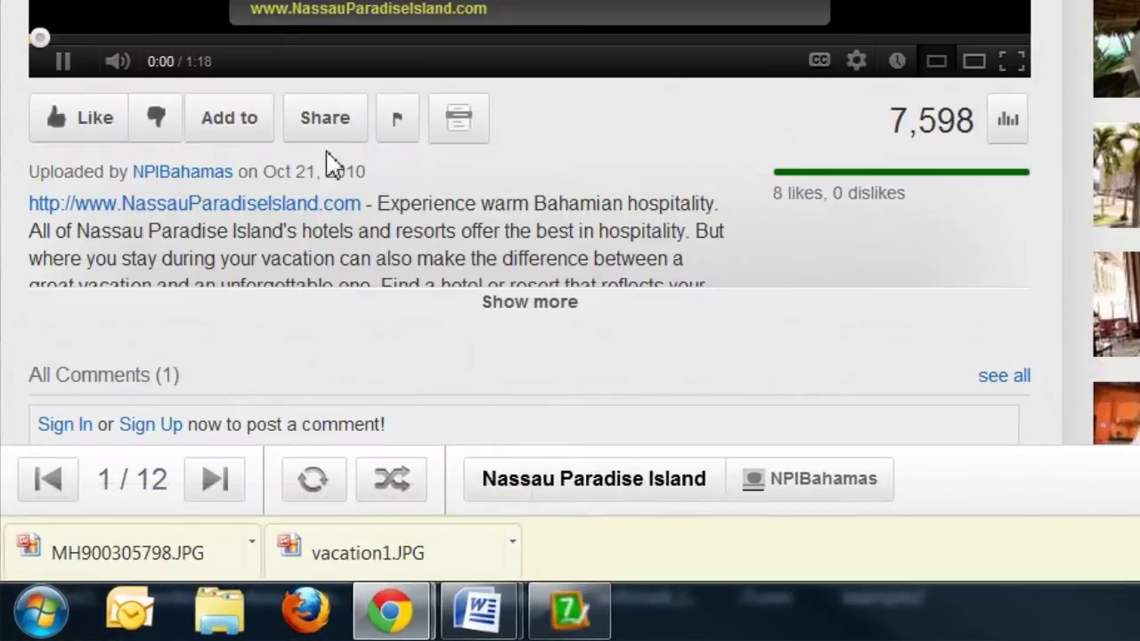
pyautogui.scroll(2, 739, 124)
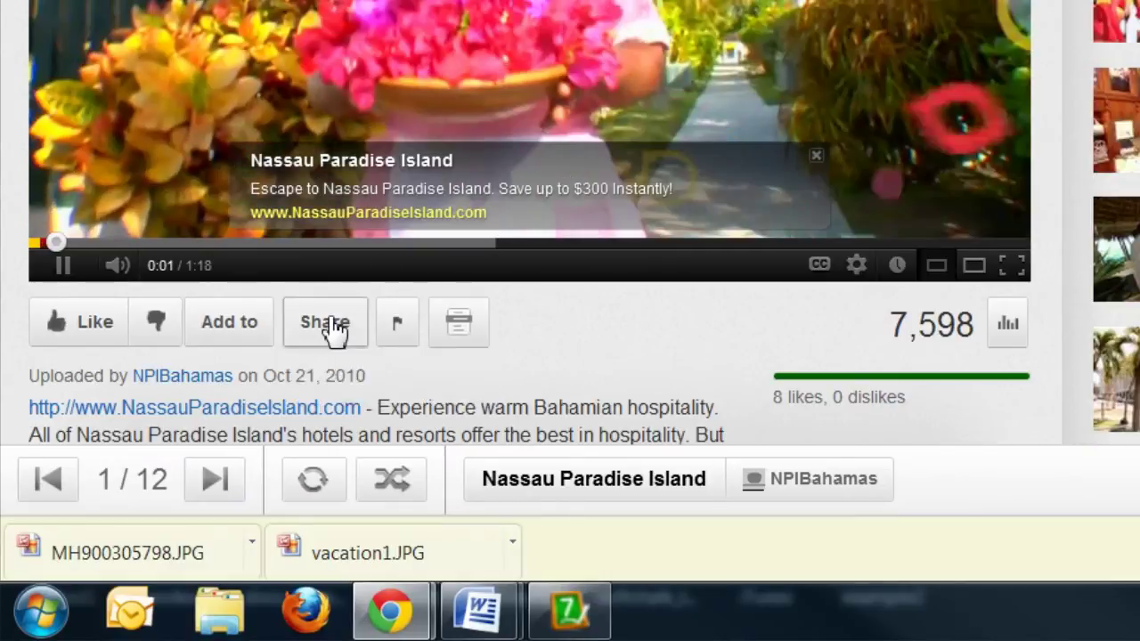
pyautogui.click(326, 322)
pyautogui.scroll(-1, 621, 197)
pyautogui.scroll(-1, 620, 197)
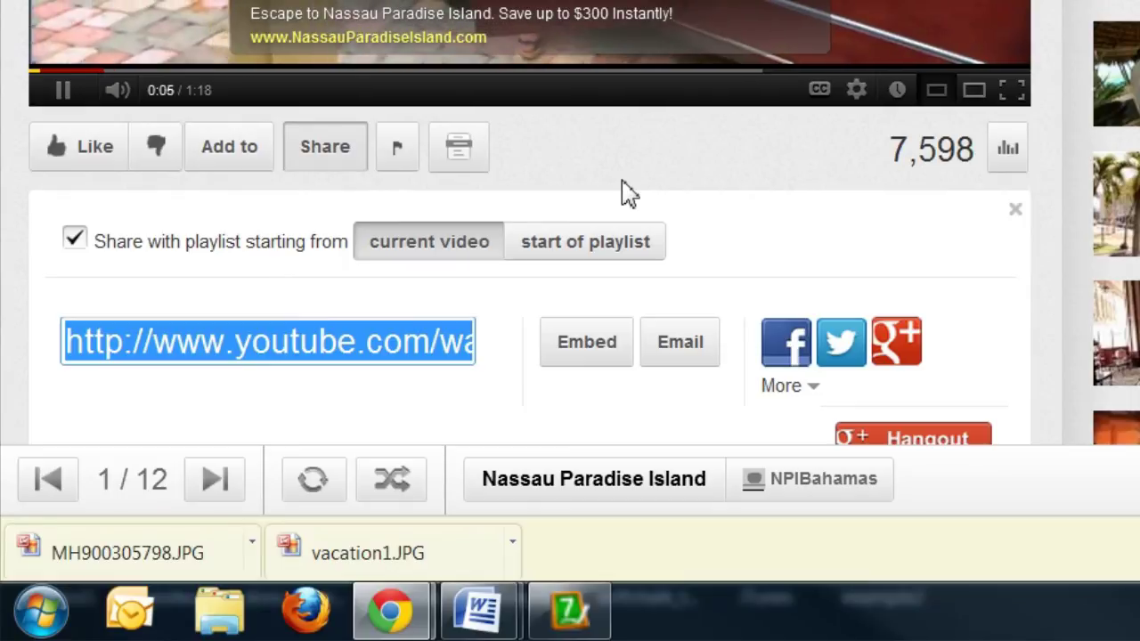
# Show the embed code of the Nassau Paradise Island Hotels and Resorts video and copy it
pyautogui.click(587, 349)
pyautogui.scroll(-2, 591, 351)
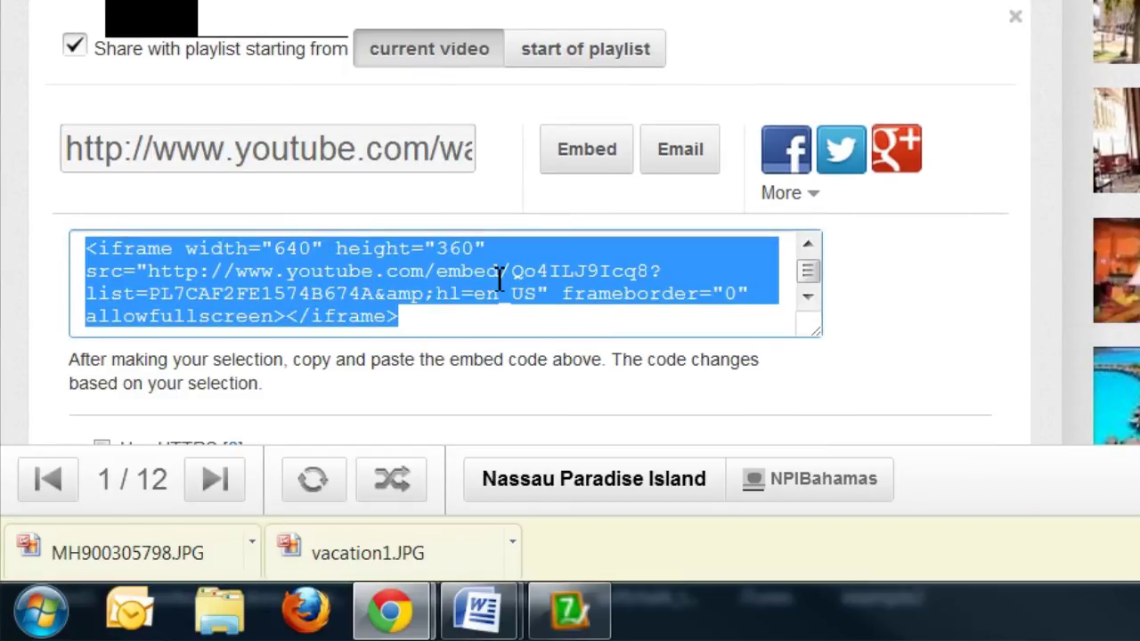
pyautogui.rightClick(499, 279)
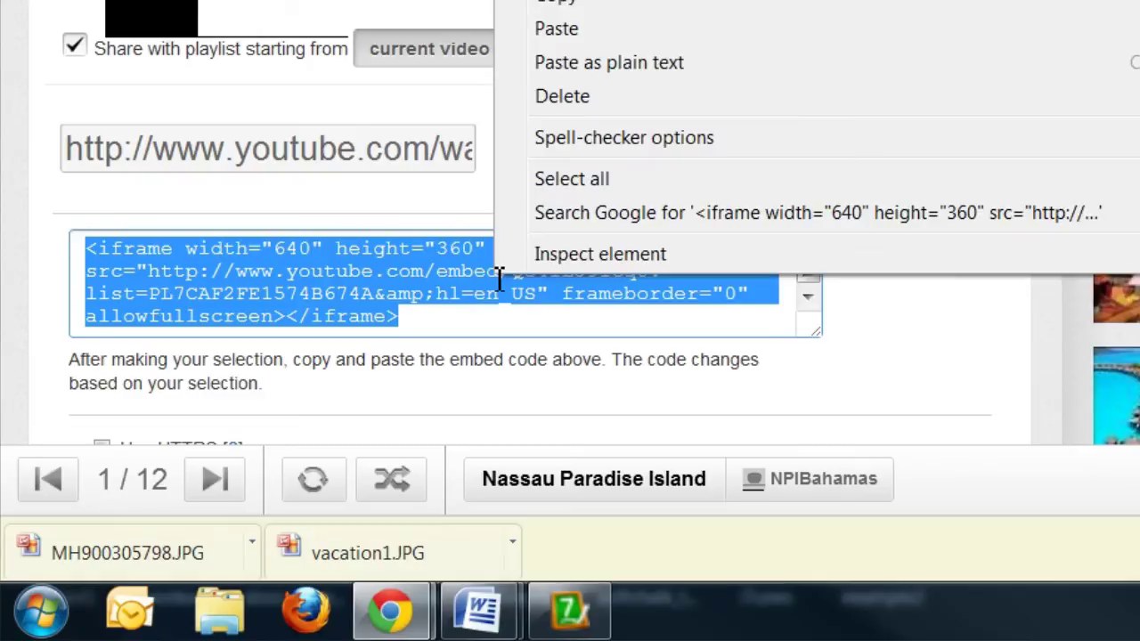
pyautogui.click(570, 9)
# Switch to SoftChalk and add a centred blank line below the ENJOY heading on the lesson's last page
pyautogui.click(568, 611)
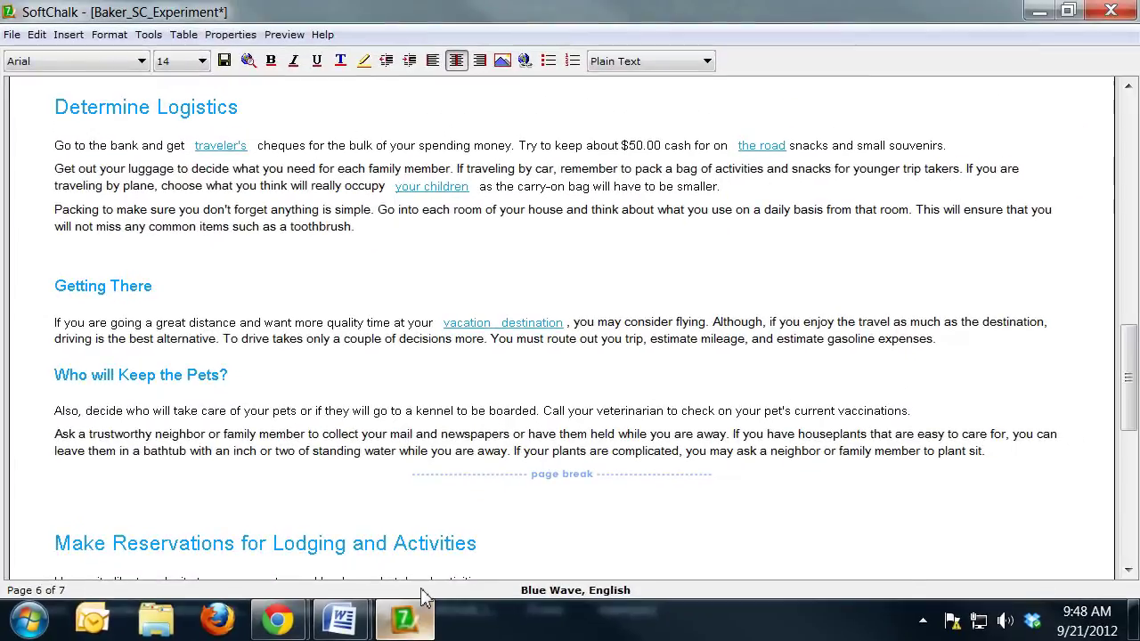
pyautogui.scroll(15, 387, 437)
pyautogui.scroll(-3, 597, 435)
pyautogui.scroll(-15, 597, 434)
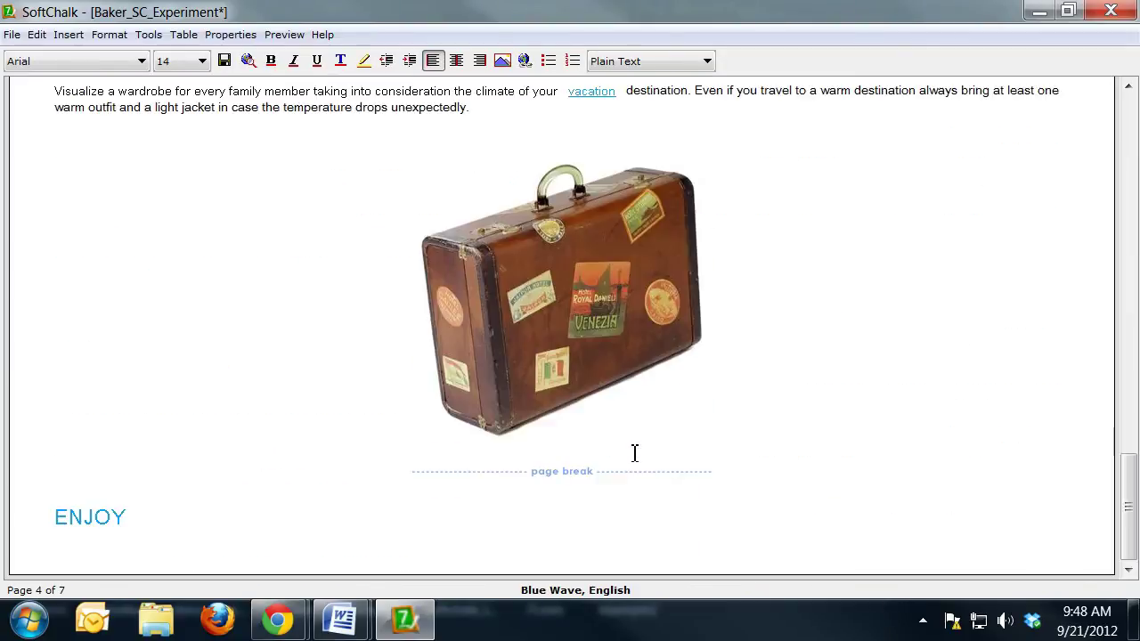
pyautogui.click(228, 527)
pyautogui.press('Return')
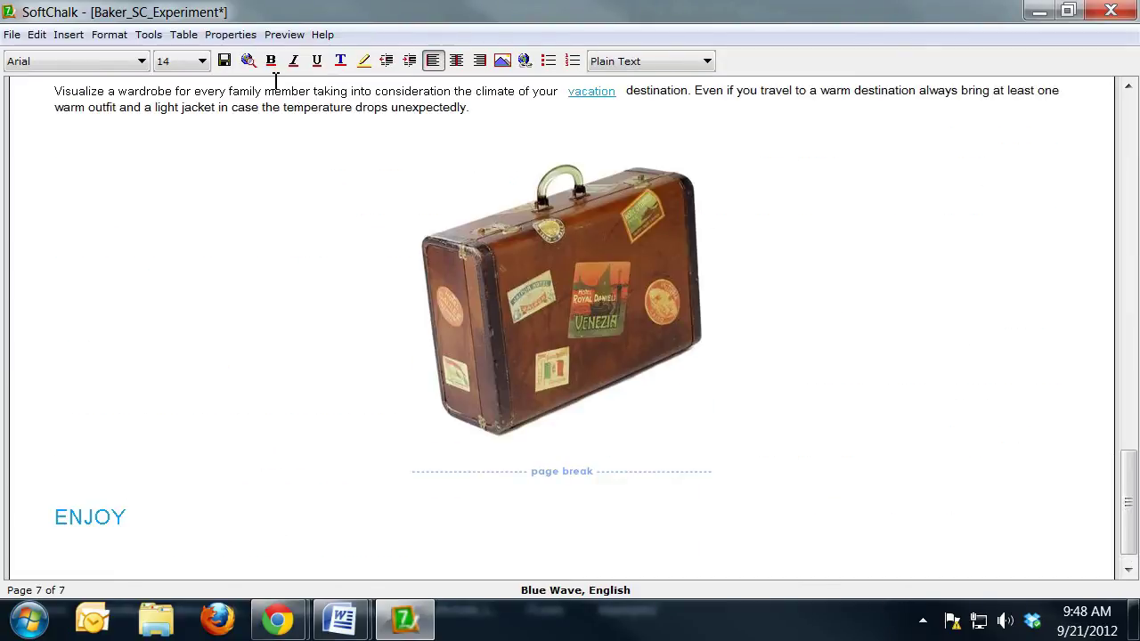
pyautogui.click(456, 60)
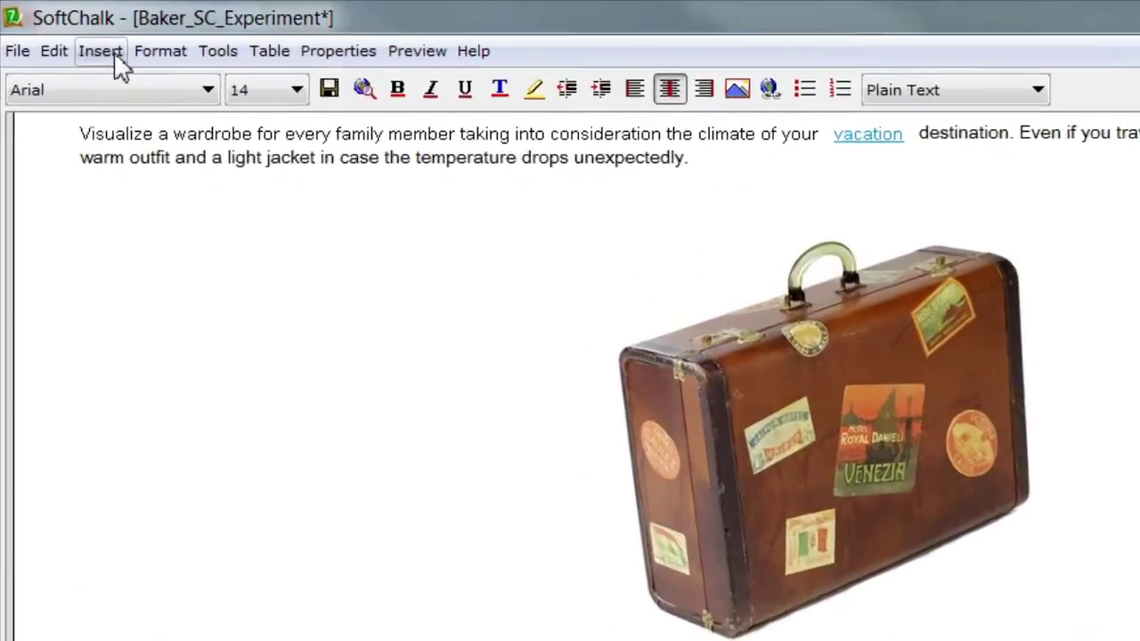
# Insert a widget named "Bora Bora Video" with the copied embed code as its HTML, and save the lesson
pyautogui.click(69, 35)
pyautogui.moveTo(174, 239)
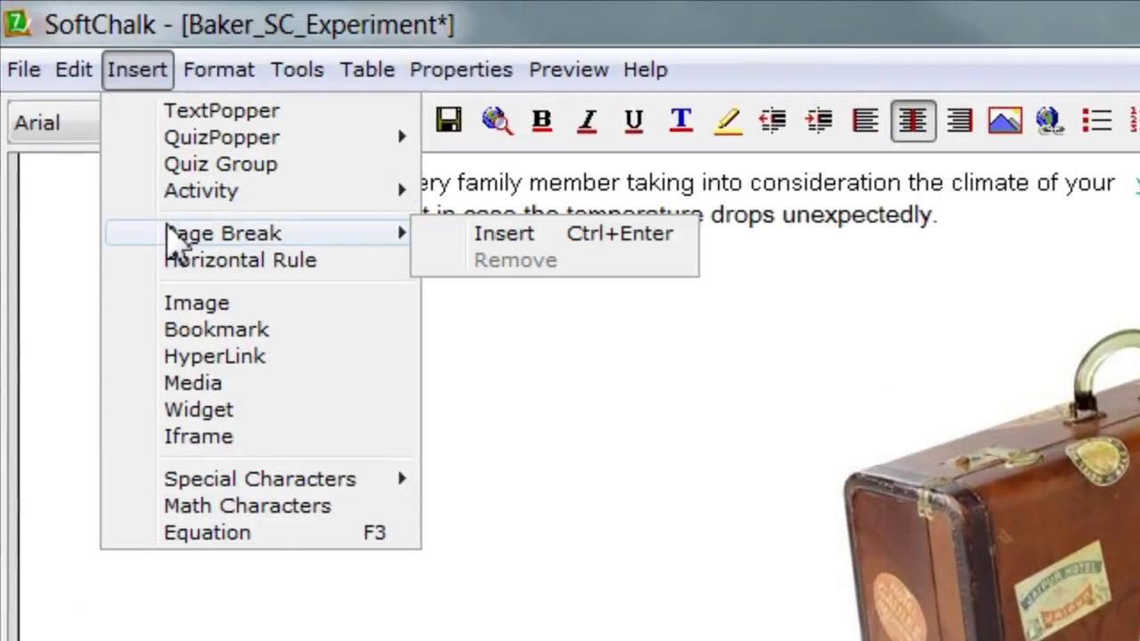
pyautogui.click(191, 413)
pyautogui.click(499, 492)
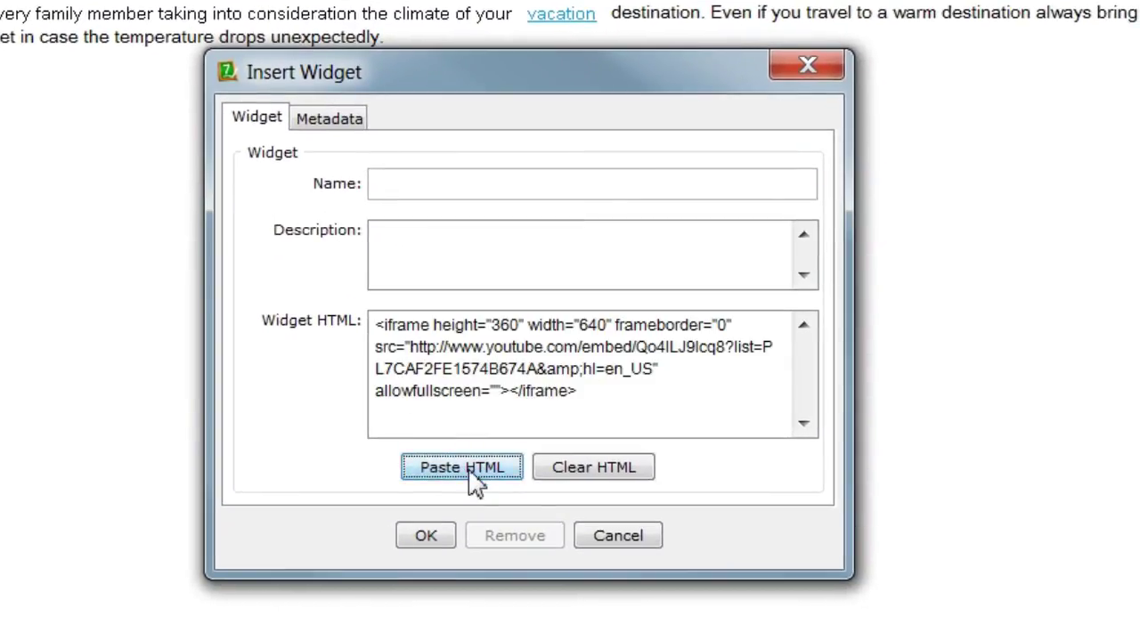
pyautogui.click(450, 187)
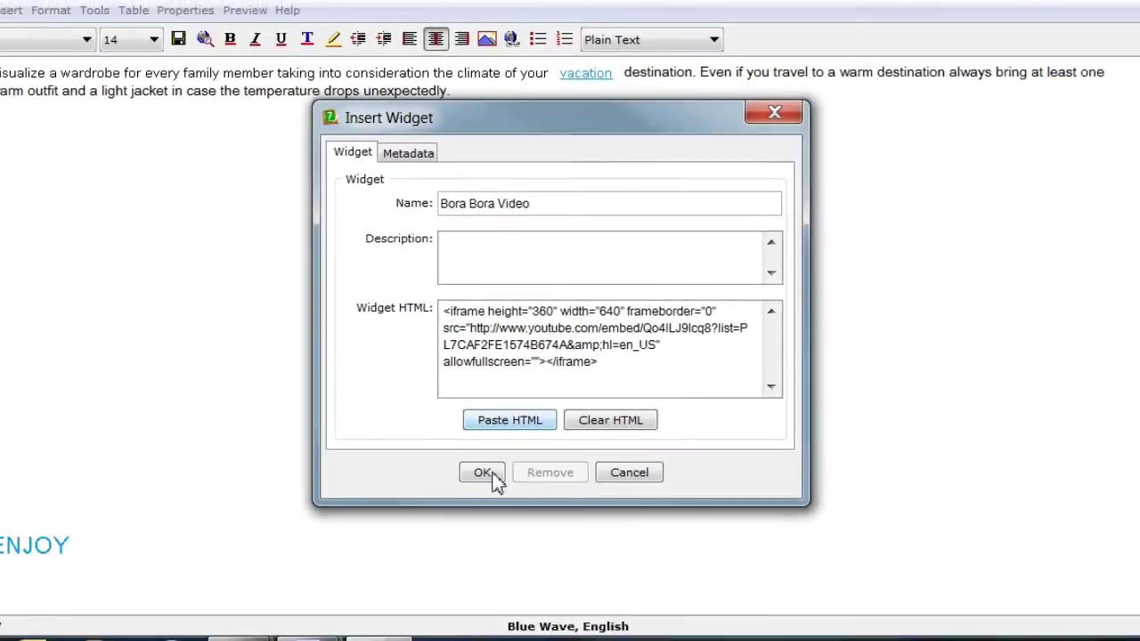
pyautogui.click(425, 535)
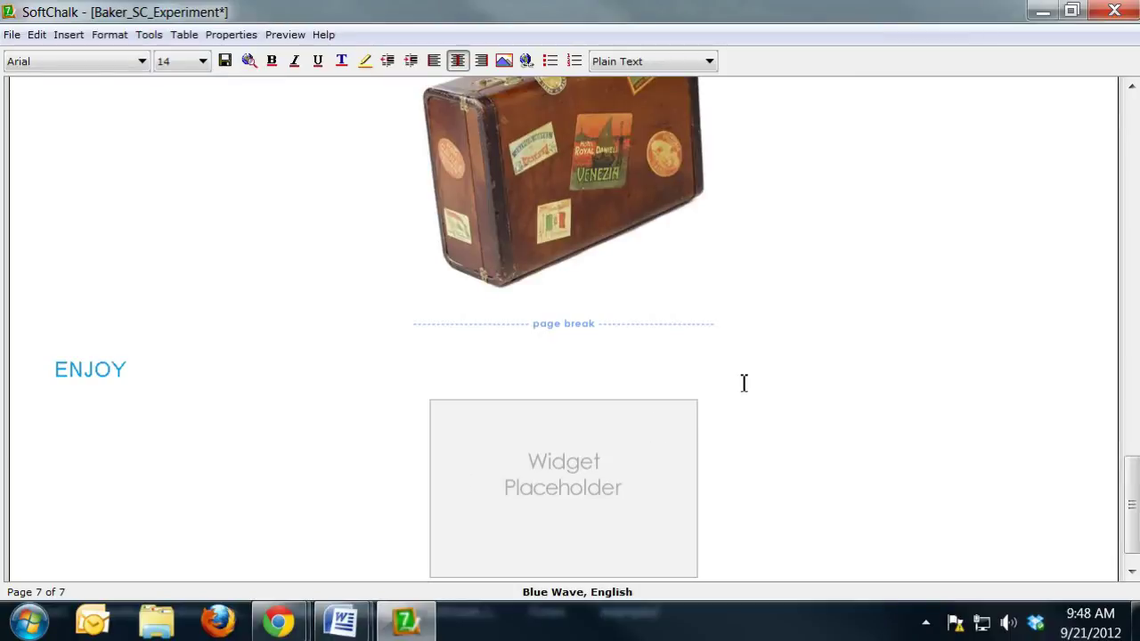
pyautogui.click(225, 60)
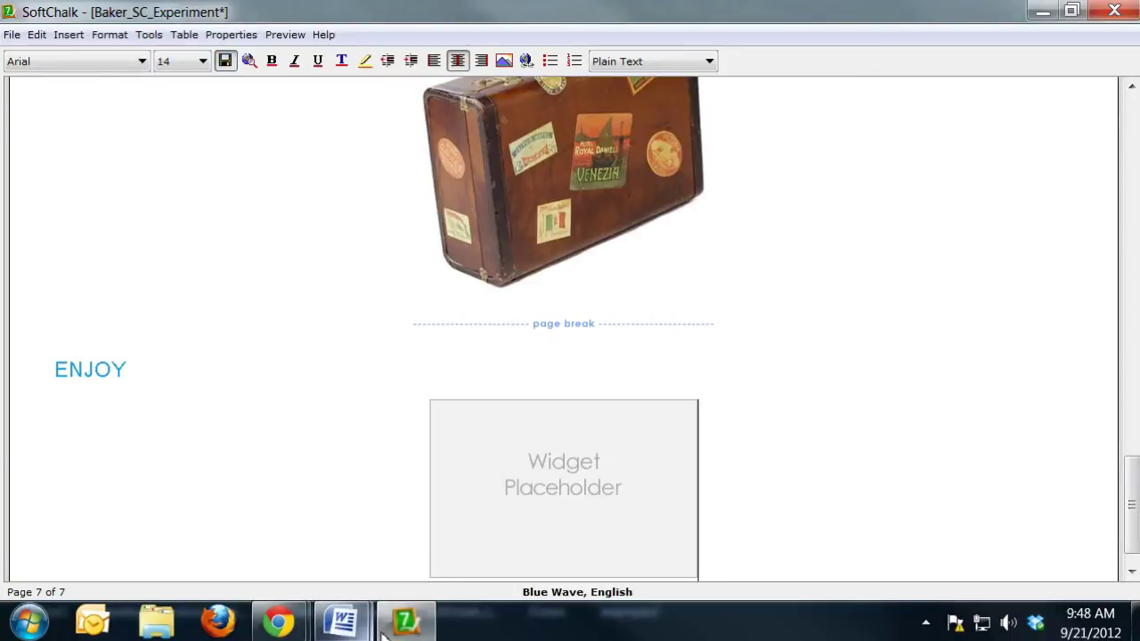
# Switch back to the Nassau Paradise Island video page in Chrome and return to its player
pyautogui.moveTo(278, 622)
pyautogui.click(360, 551)
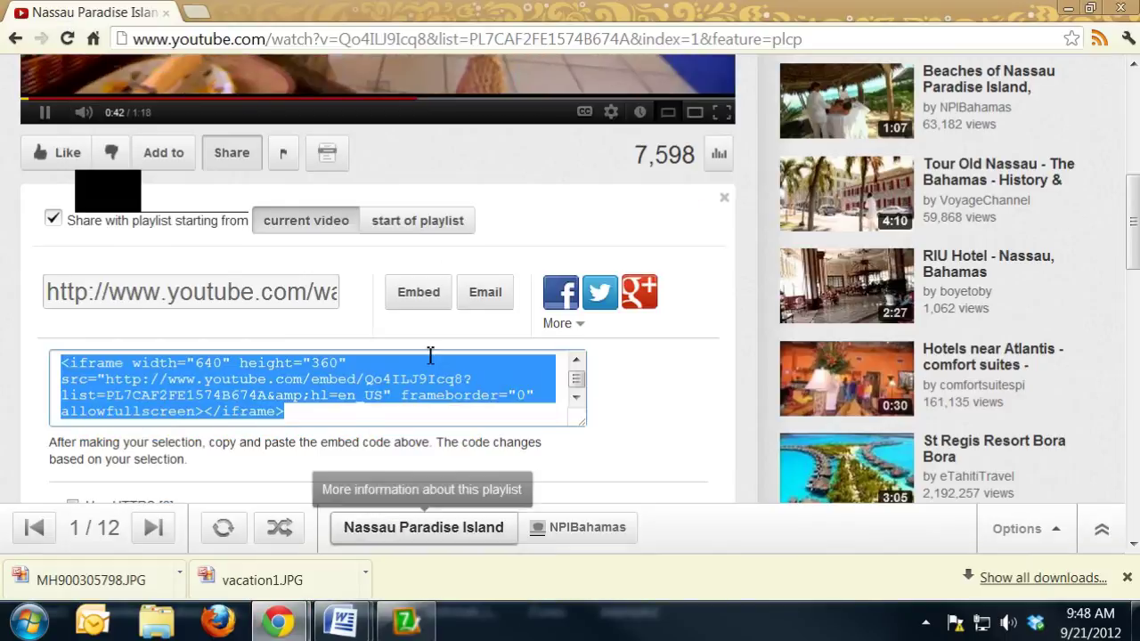
pyautogui.scroll(5, 682, 412)
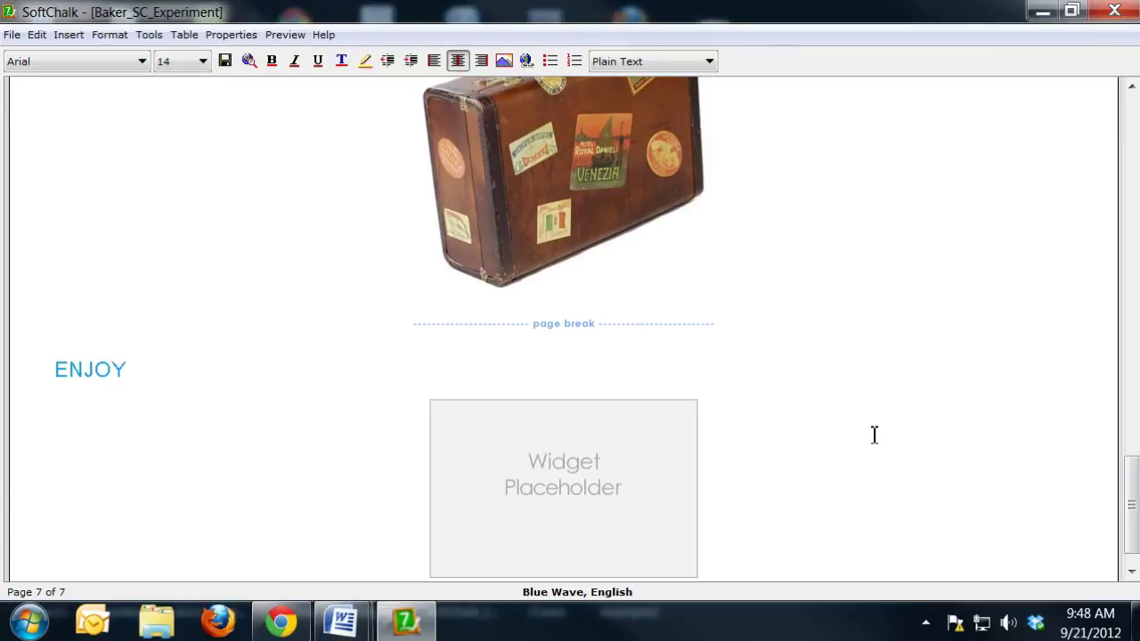
# Start a Flash Card activity on a new line below the last paragraph of "Who will Keep the Pets?" in the SoftChalk lesson
pyautogui.scroll(-1, 874, 435)
pyautogui.scroll(10, 874, 435)
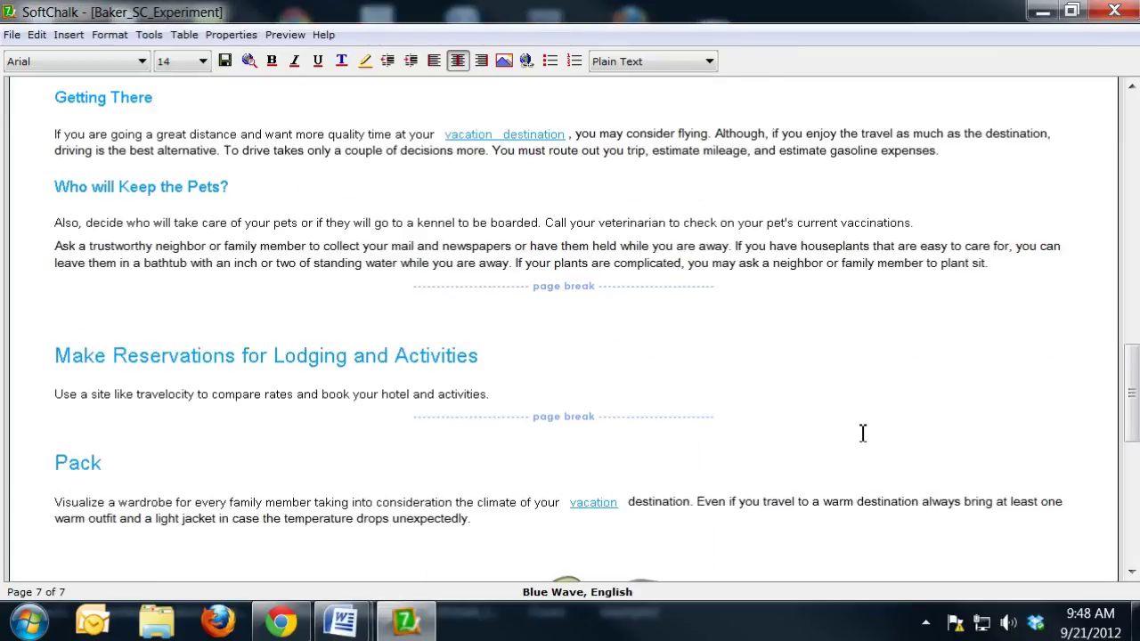
pyautogui.scroll(3, 555, 384)
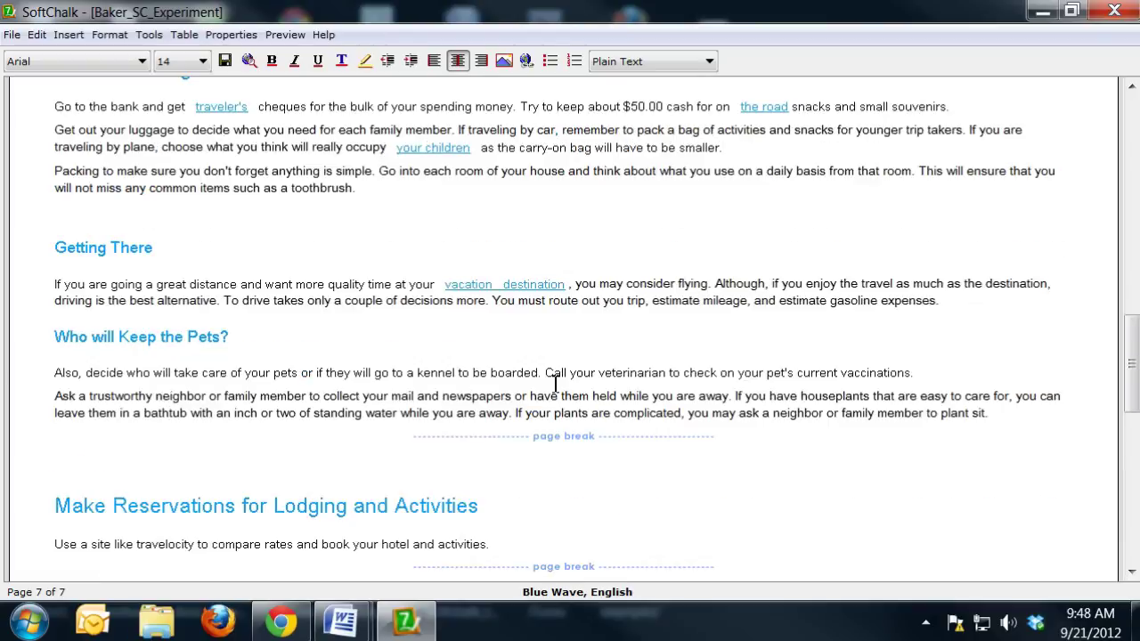
pyautogui.click(993, 420)
pyautogui.press('Return')
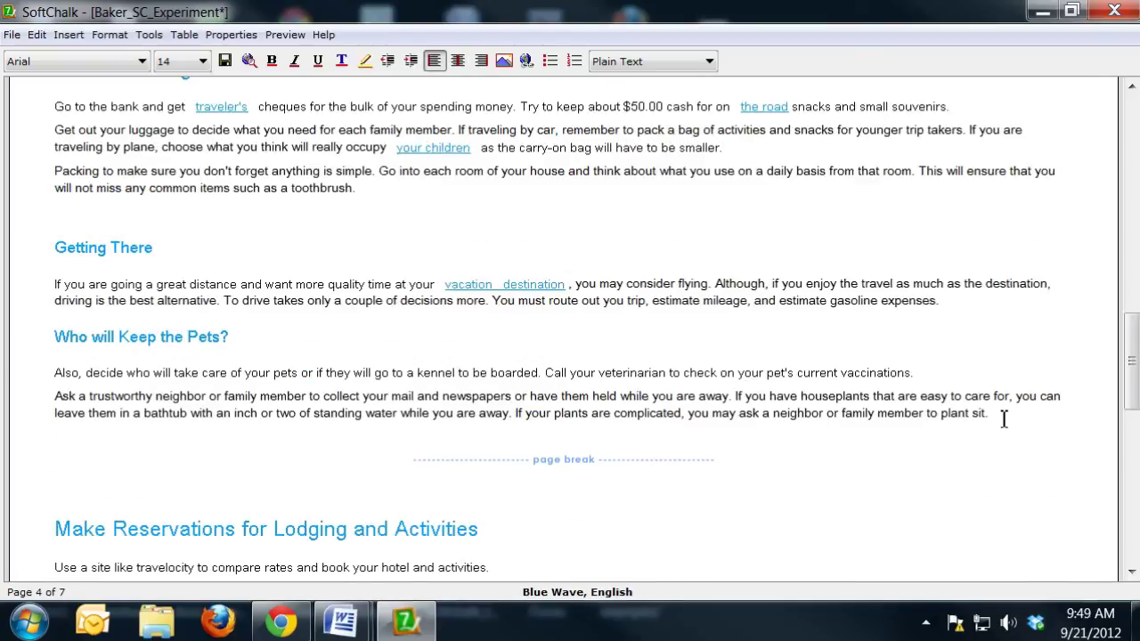
pyautogui.click(69, 34)
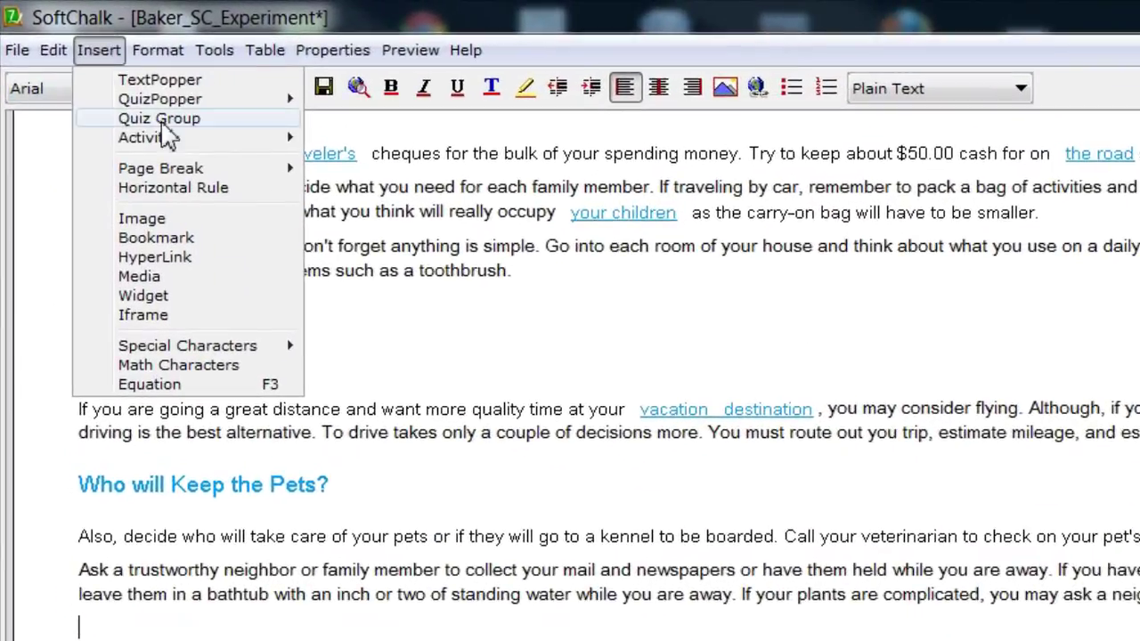
pyautogui.moveTo(174, 147)
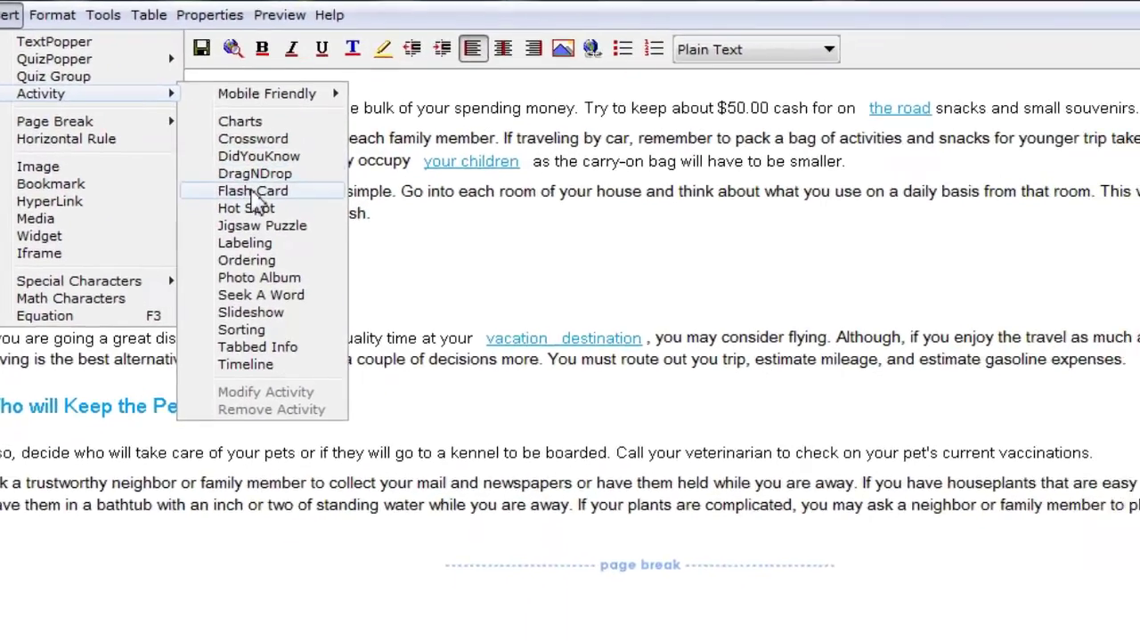
pyautogui.click(253, 192)
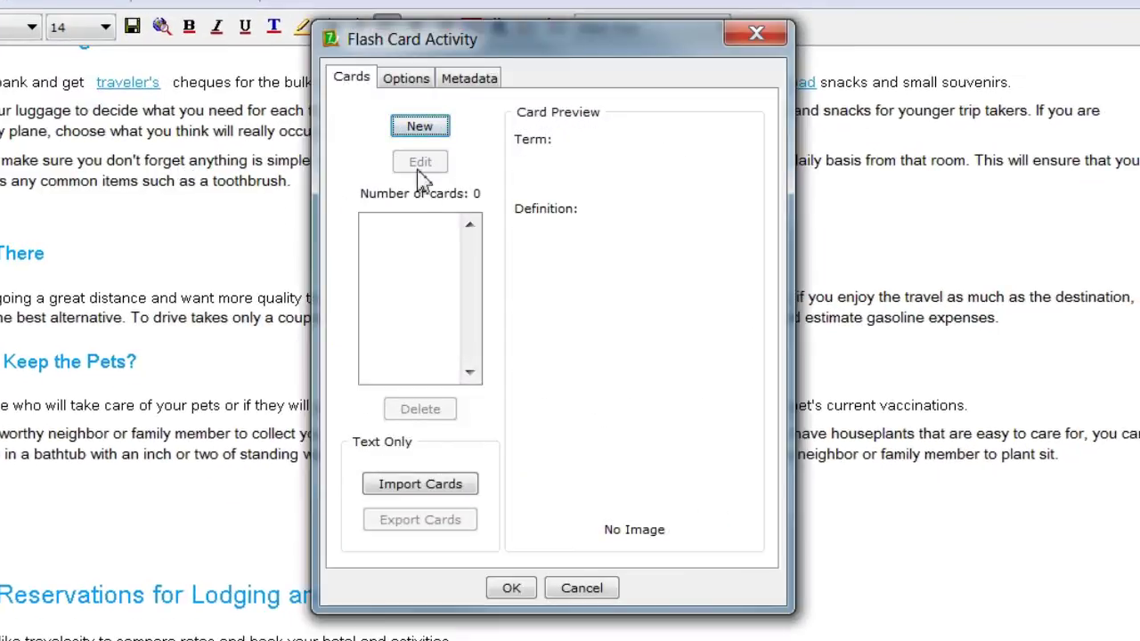
# Add flash cards for Penny, "Older Yorkie - stubborn, good snuggler.", and Willow, "Younger Yorkie - skiddish, loveable, loyal"
pyautogui.click(423, 128)
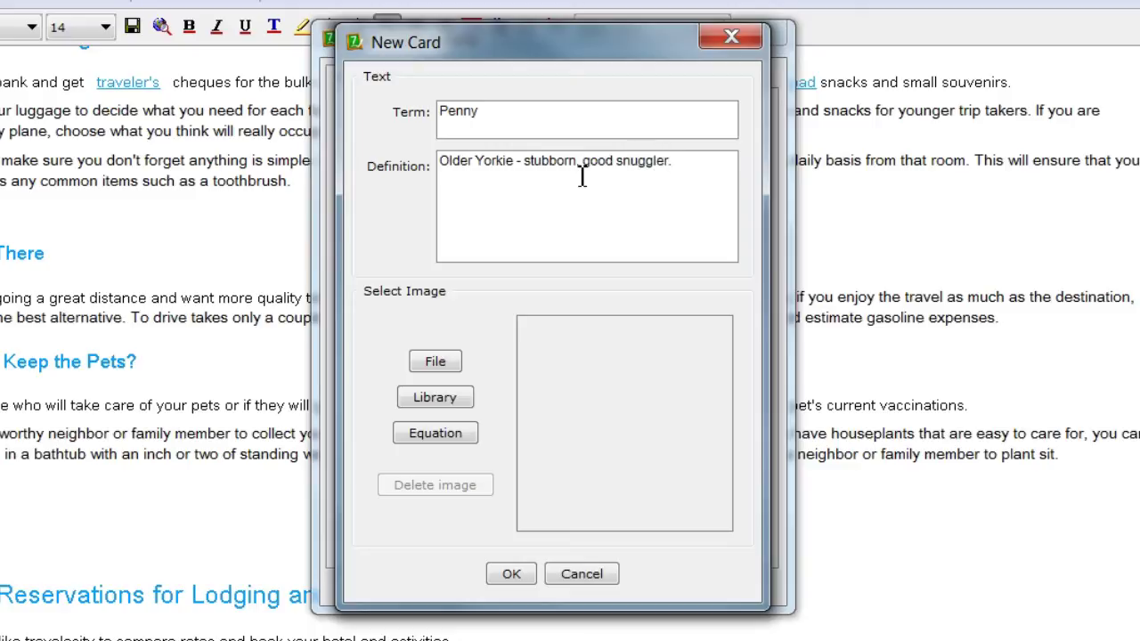
pyautogui.click(511, 574)
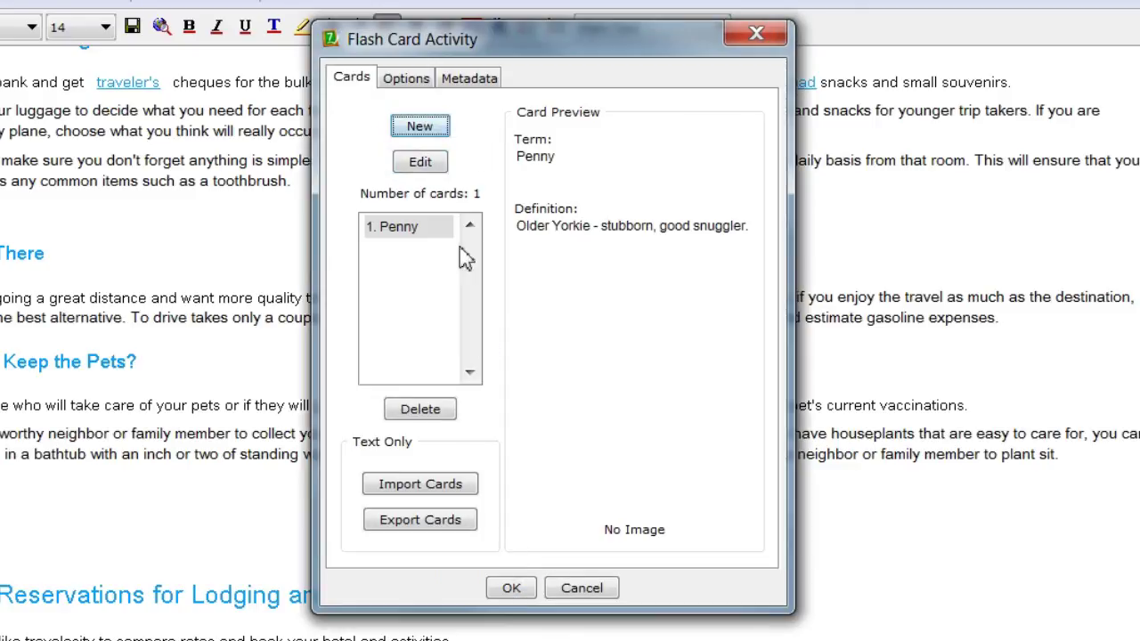
pyautogui.click(417, 129)
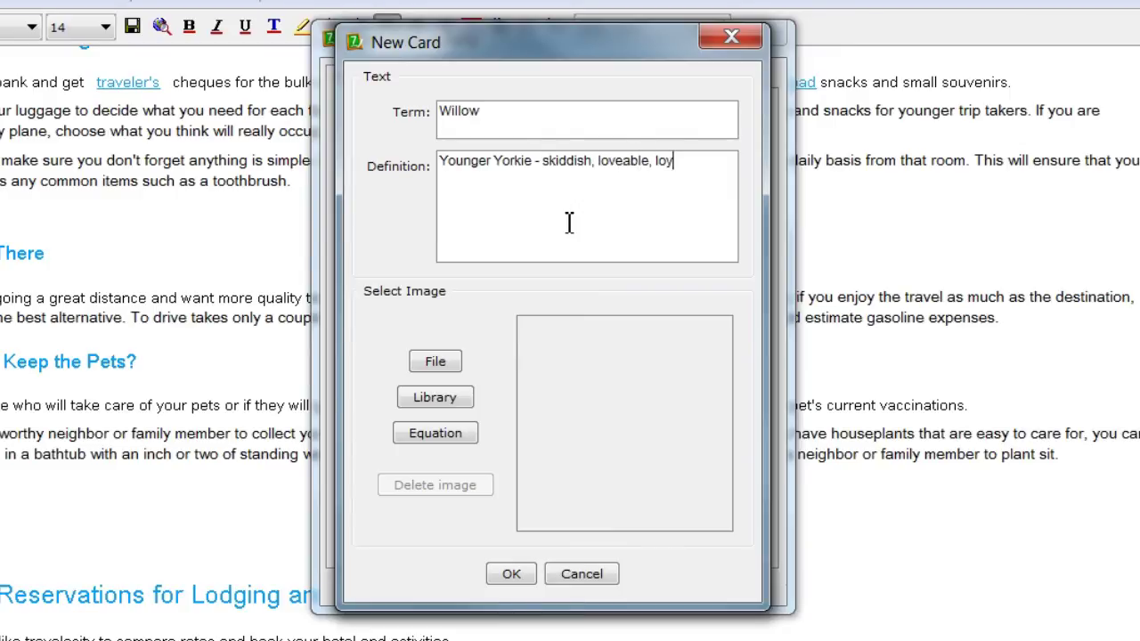
pyautogui.click(514, 575)
# Add a third flash card, Turtle, defined as "Slow, not easily excited.", and place the activity in the lesson
pyautogui.click(420, 130)
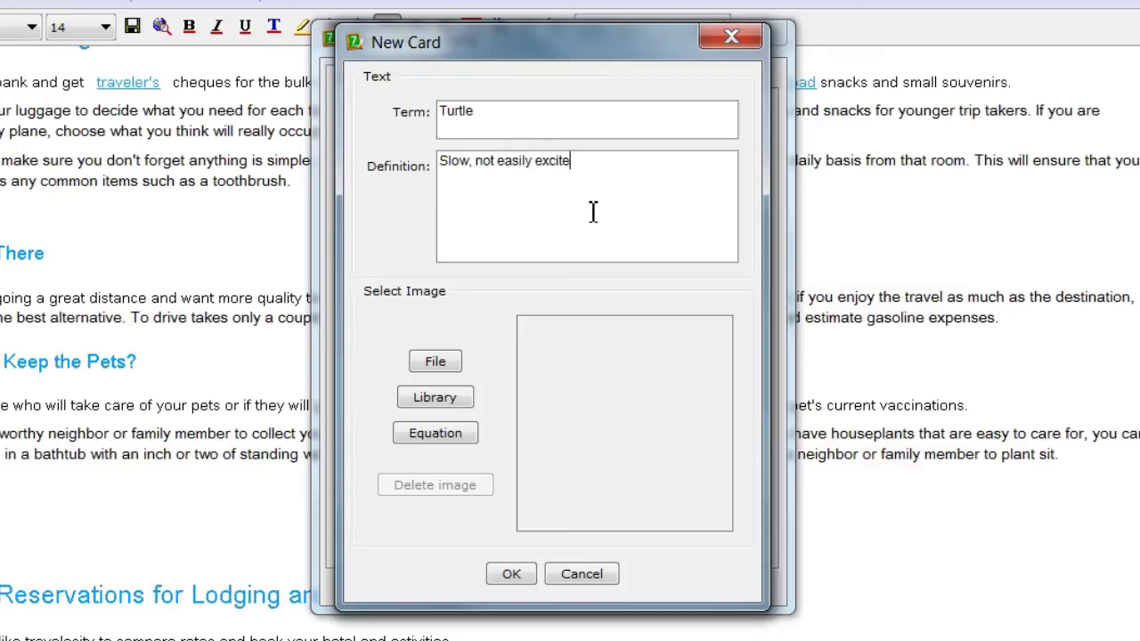
pyautogui.click(511, 574)
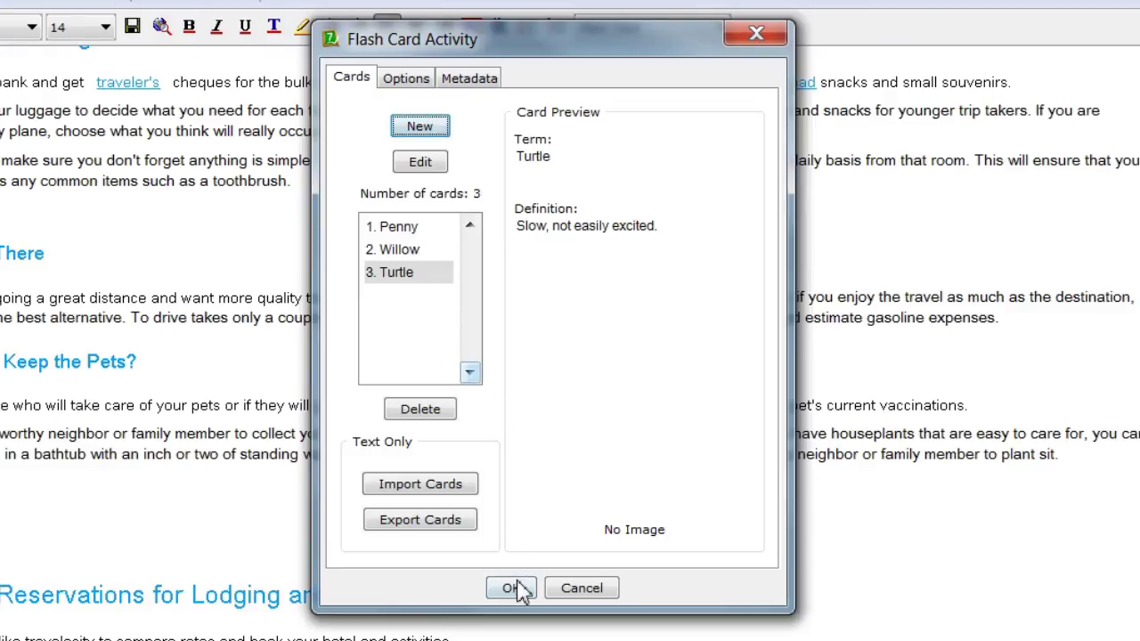
pyautogui.click(405, 82)
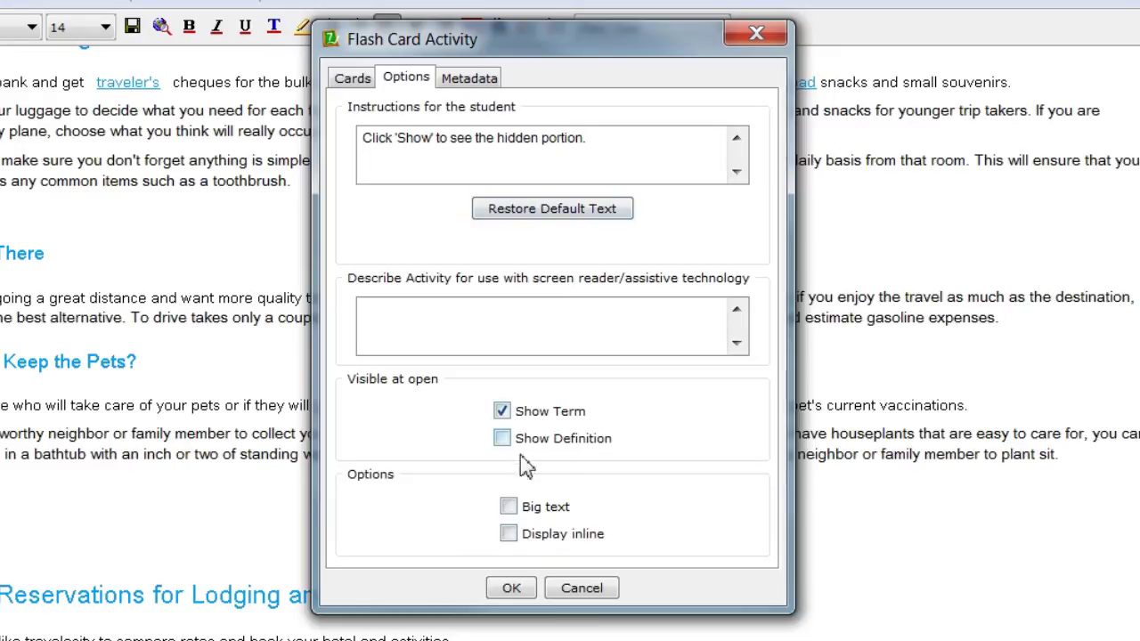
pyautogui.click(352, 78)
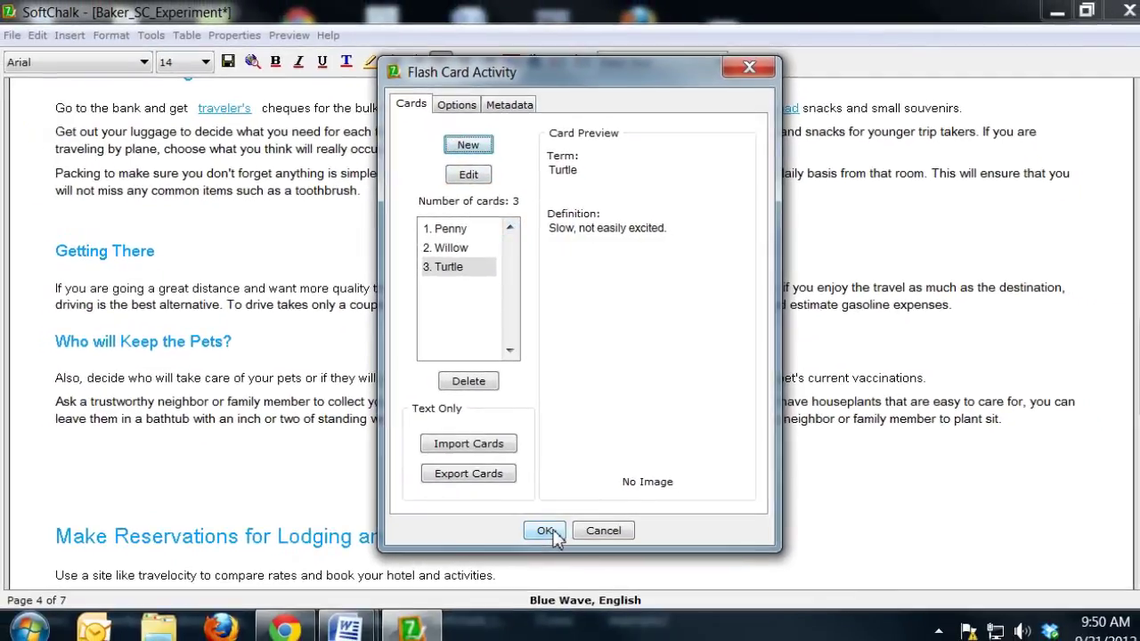
pyautogui.click(532, 559)
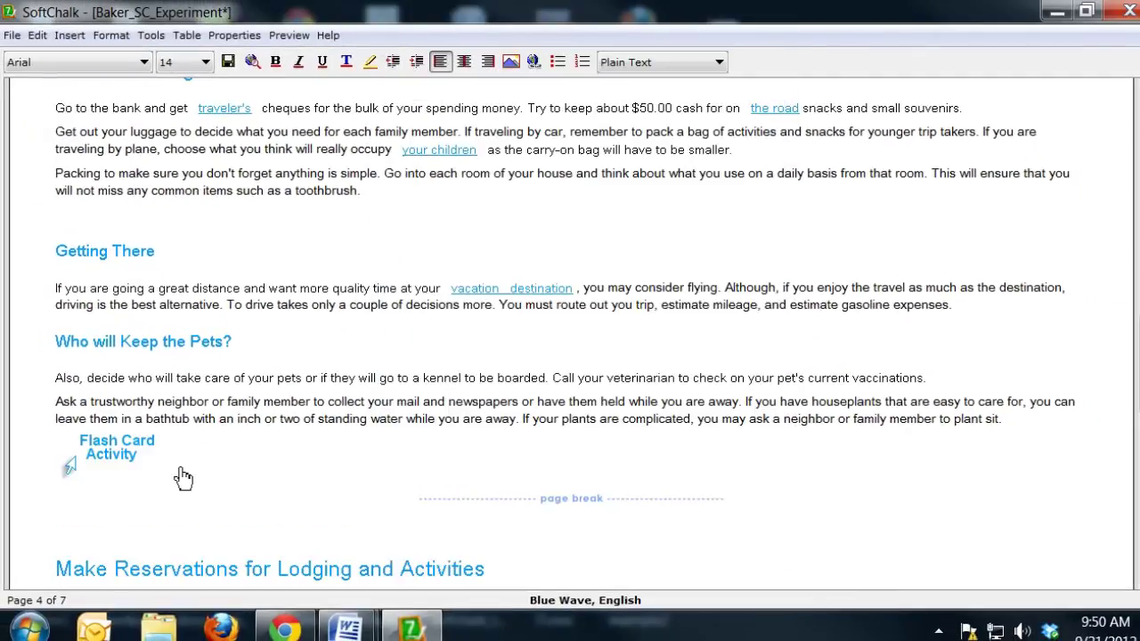
# Modify the Flash Card activity below the pets section so that it displays inline
pyautogui.rightClick(114, 454)
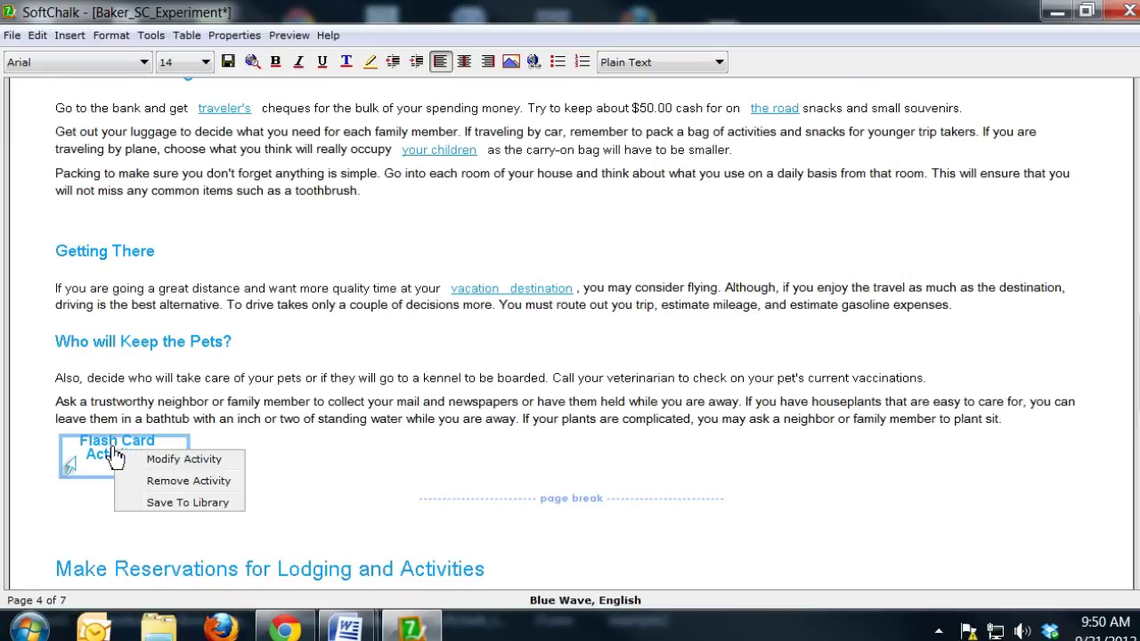
pyautogui.click(162, 458)
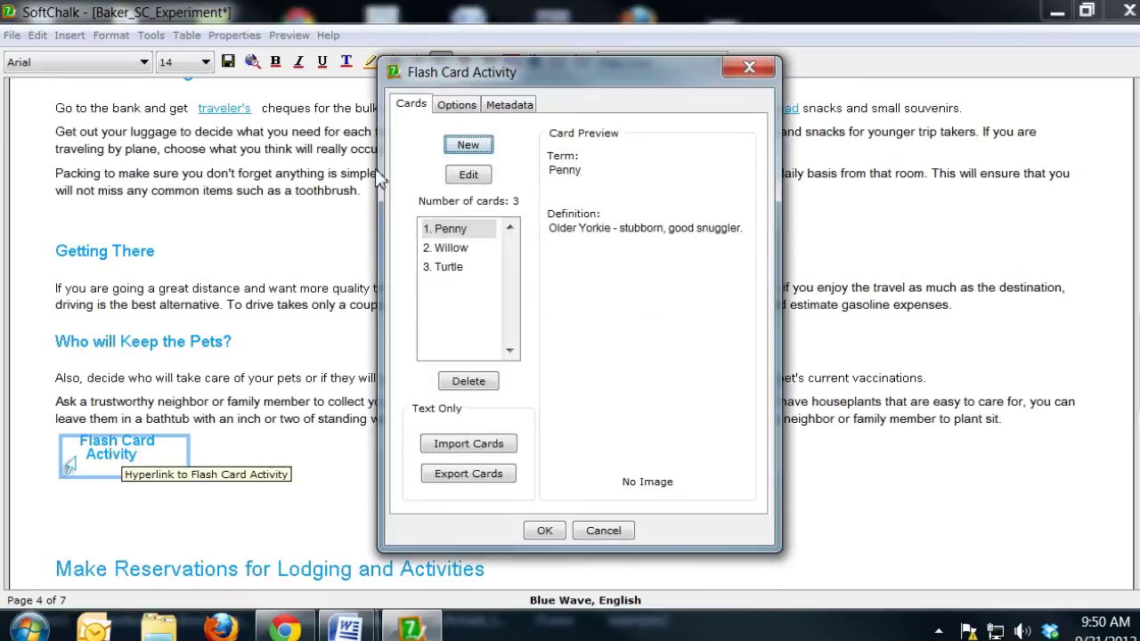
pyautogui.click(458, 107)
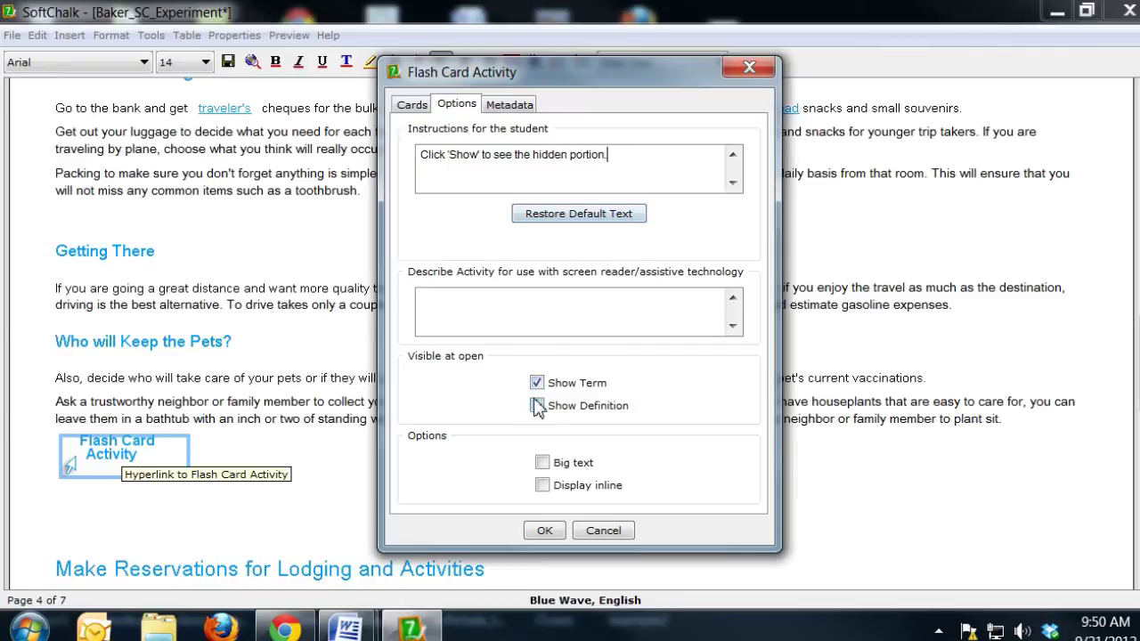
pyautogui.click(542, 485)
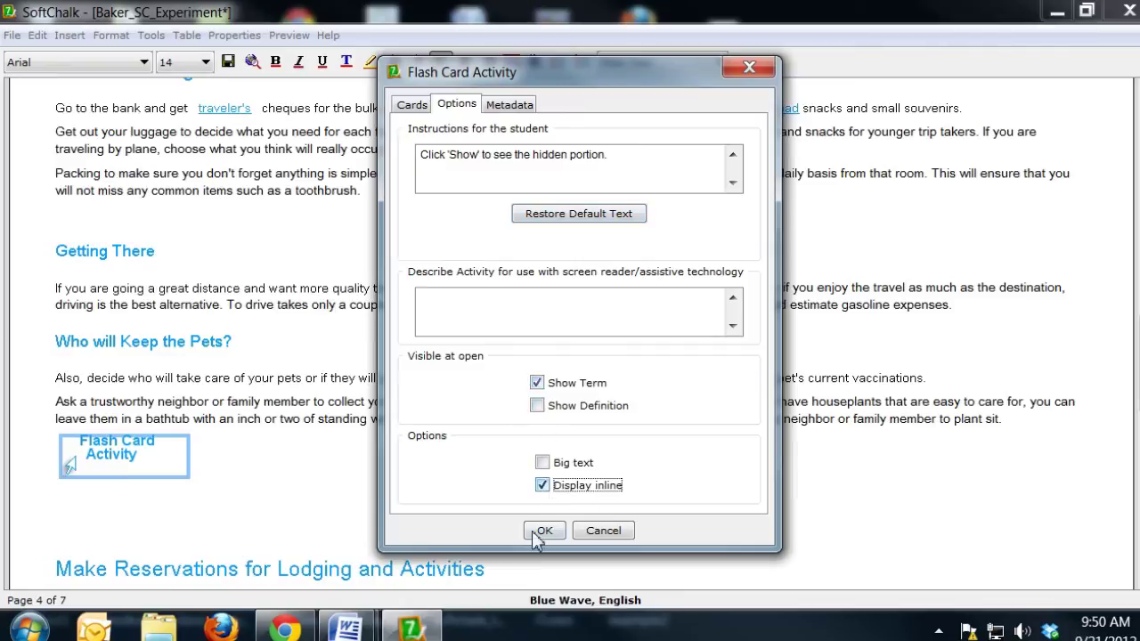
pyautogui.click(545, 531)
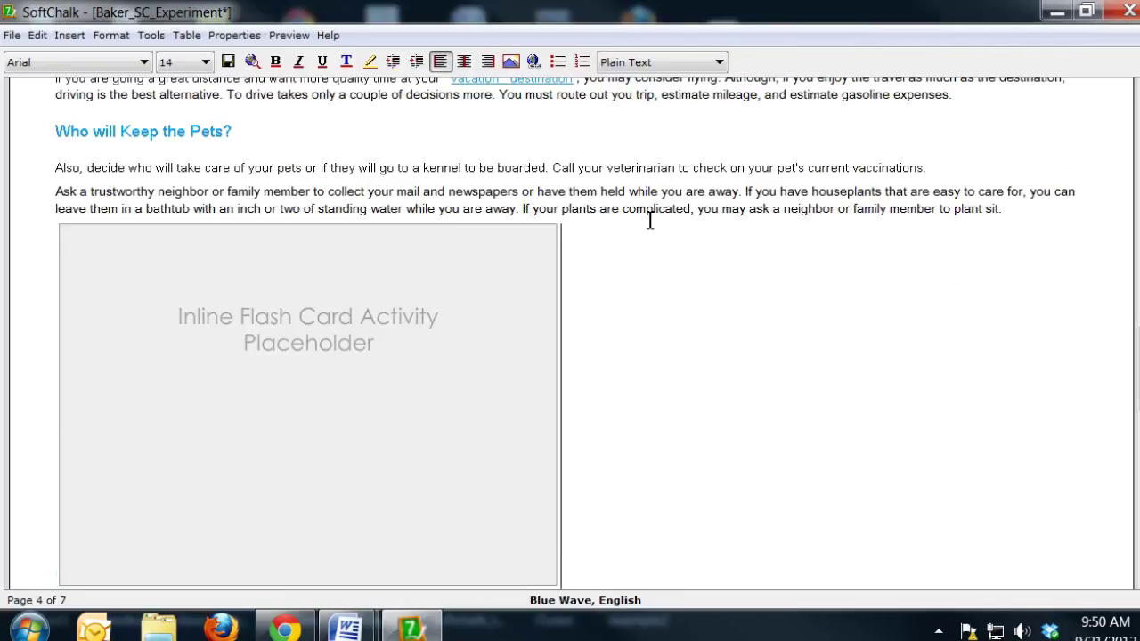
# Save the lesson and preview it in the web browser
pyautogui.scroll(-3, 445, 437)
pyautogui.scroll(9, 444, 436)
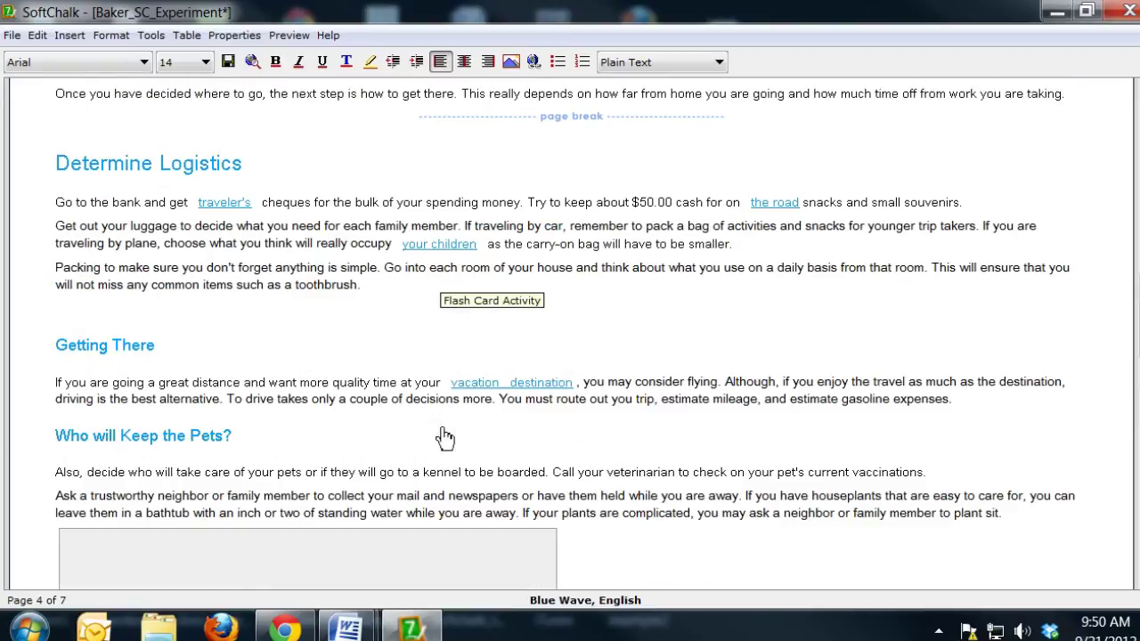
pyautogui.click(228, 61)
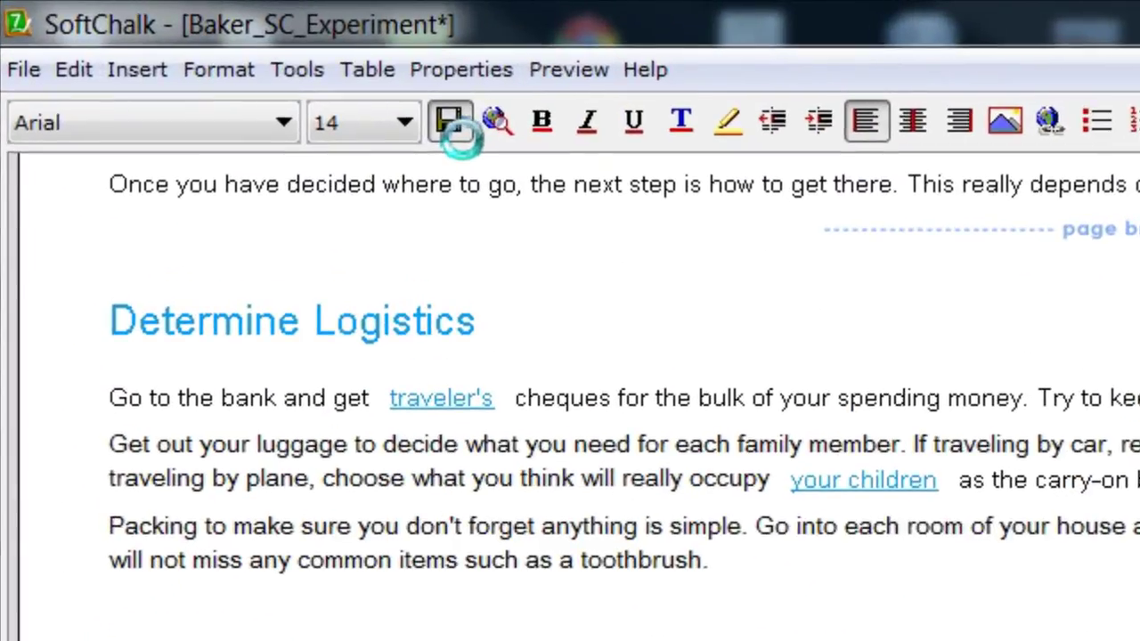
pyautogui.click(457, 134)
pyautogui.click(497, 133)
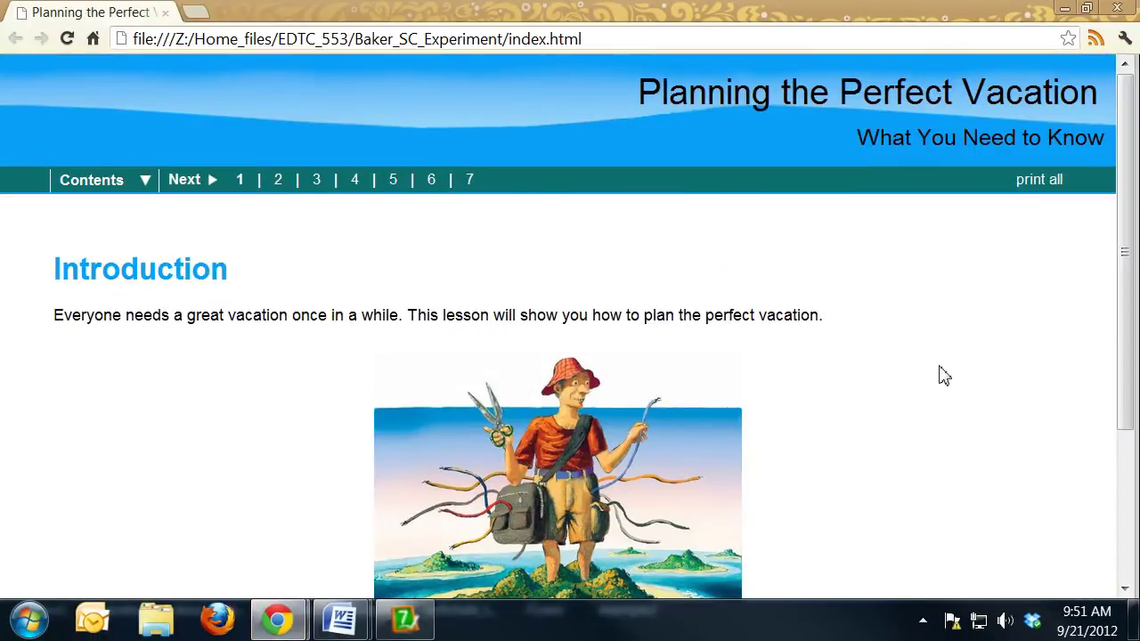
# Review the lesson title, subtitle, page numbers and Introduction heading on the first page of the preview
pyautogui.moveTo(644, 104); pyautogui.dragTo(1105, 138)
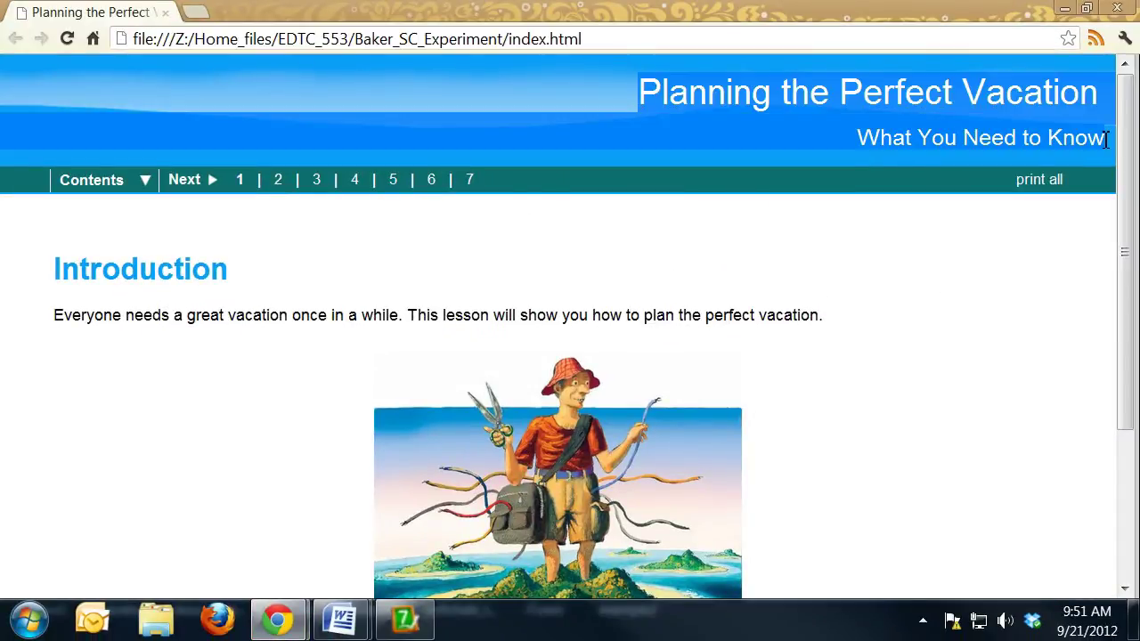
pyautogui.click(1021, 314)
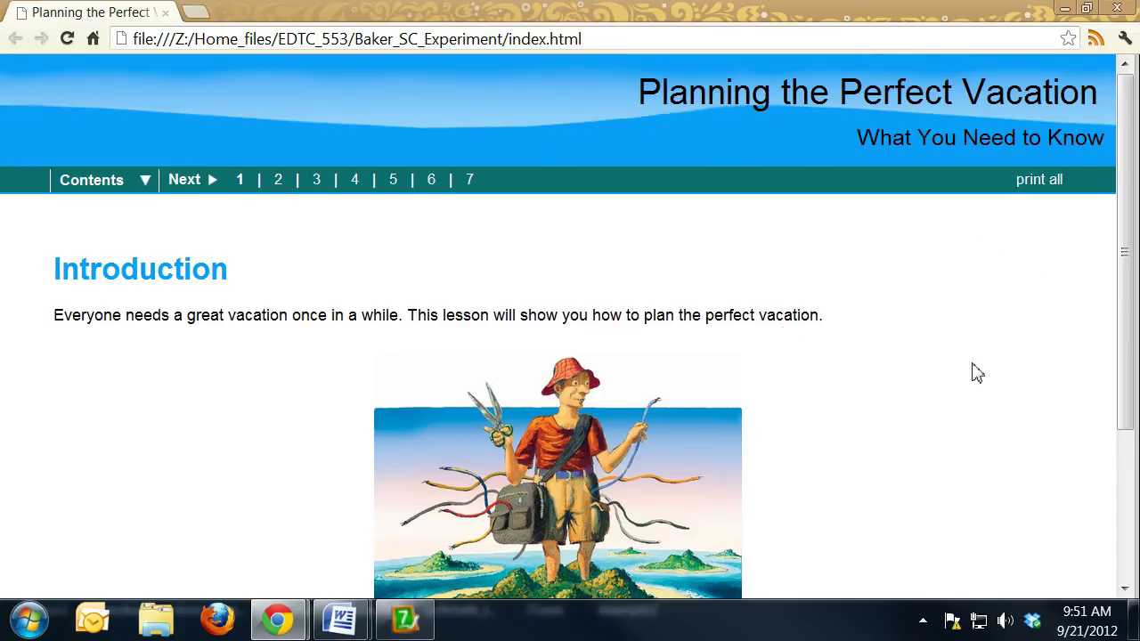
pyautogui.scroll(-3, 326, 272)
pyautogui.scroll(3, 318, 341)
pyautogui.scroll(-3, 236, 365)
pyautogui.scroll(3, 233, 338)
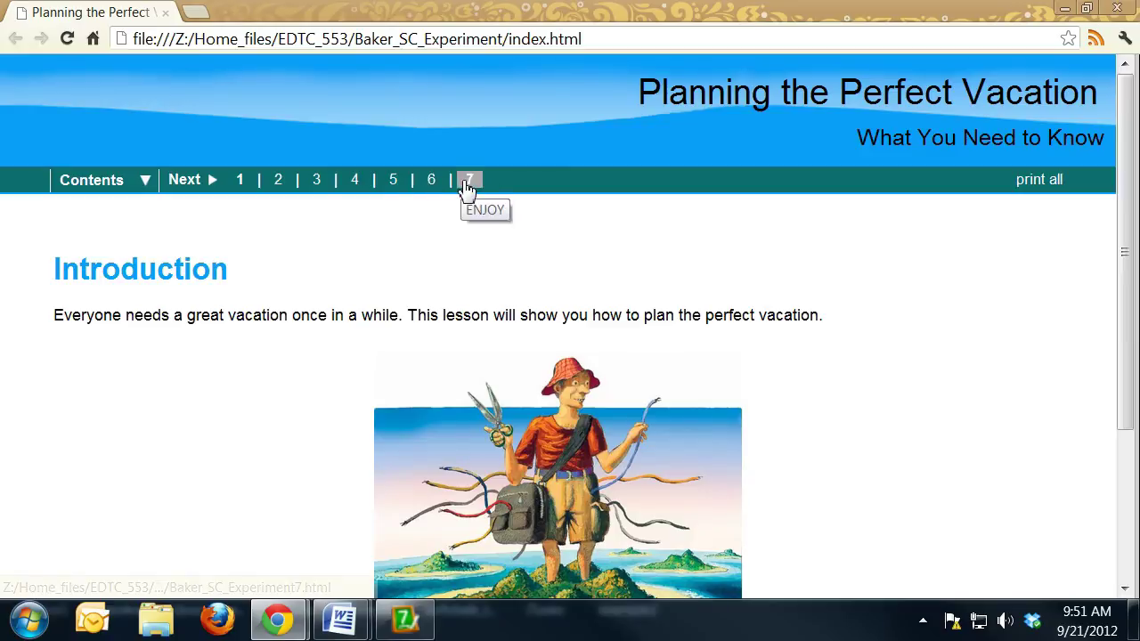
pyautogui.moveTo(246, 277); pyautogui.dragTo(58, 278)
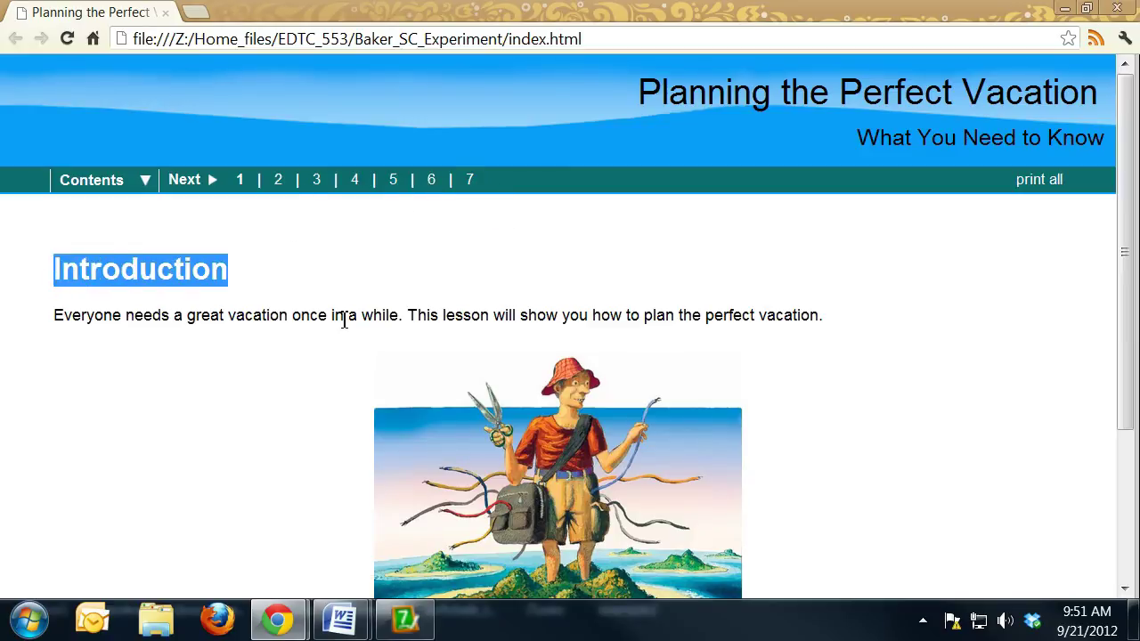
pyautogui.click(330, 275)
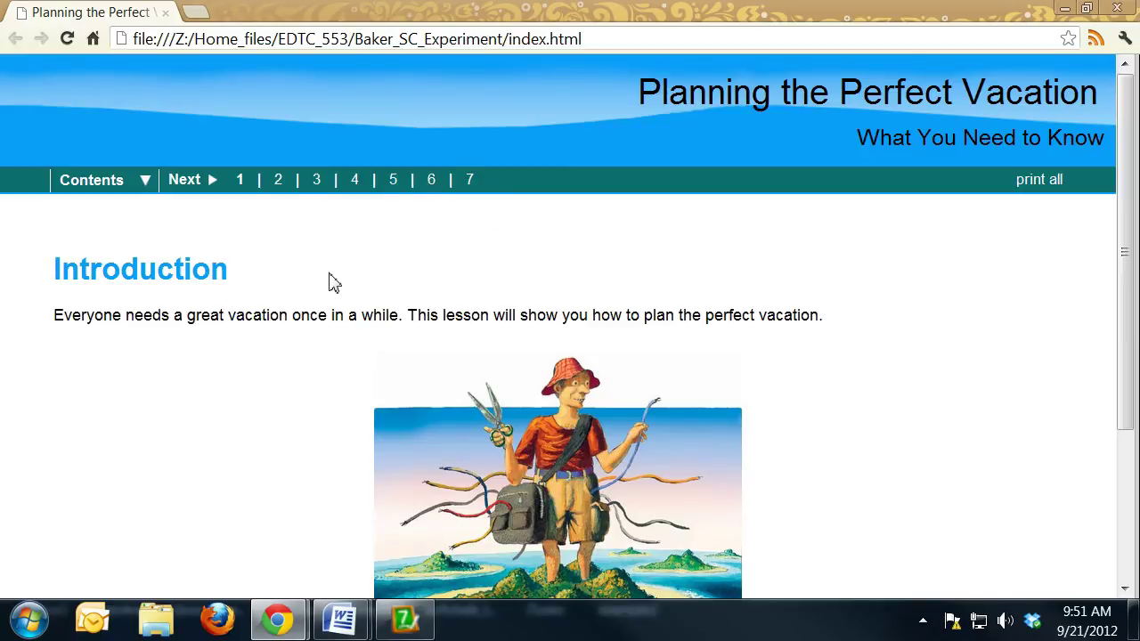
# Page forward through the lesson preview to the Determine Logistics page and find the inline flash cards below the pets section
pyautogui.click(212, 181)
pyautogui.scroll(-10, 423, 343)
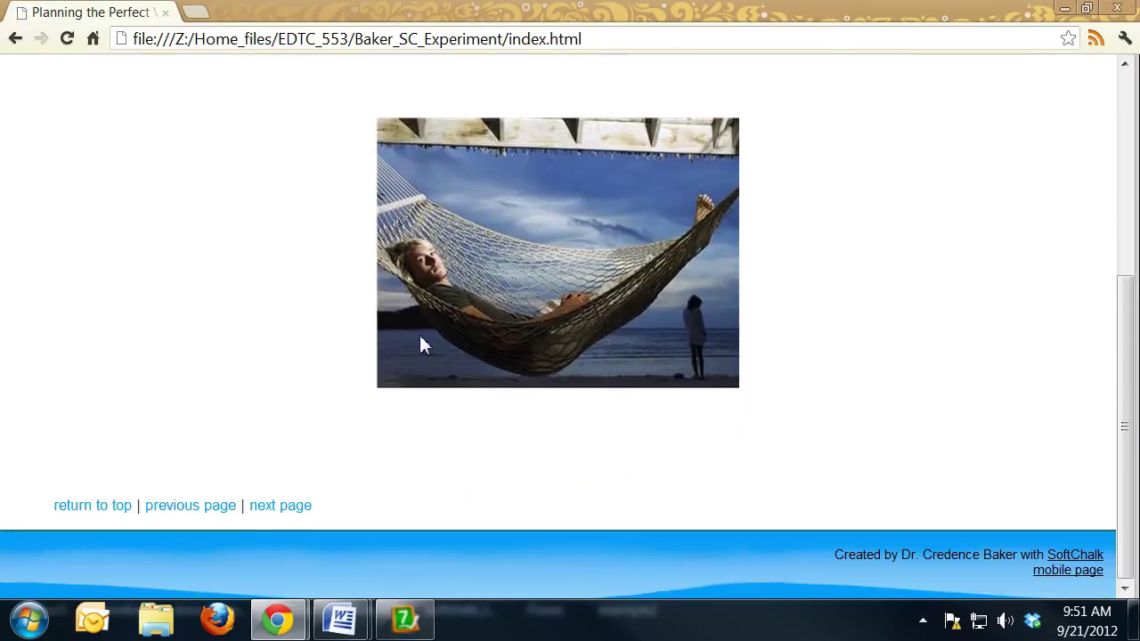
pyautogui.click(283, 506)
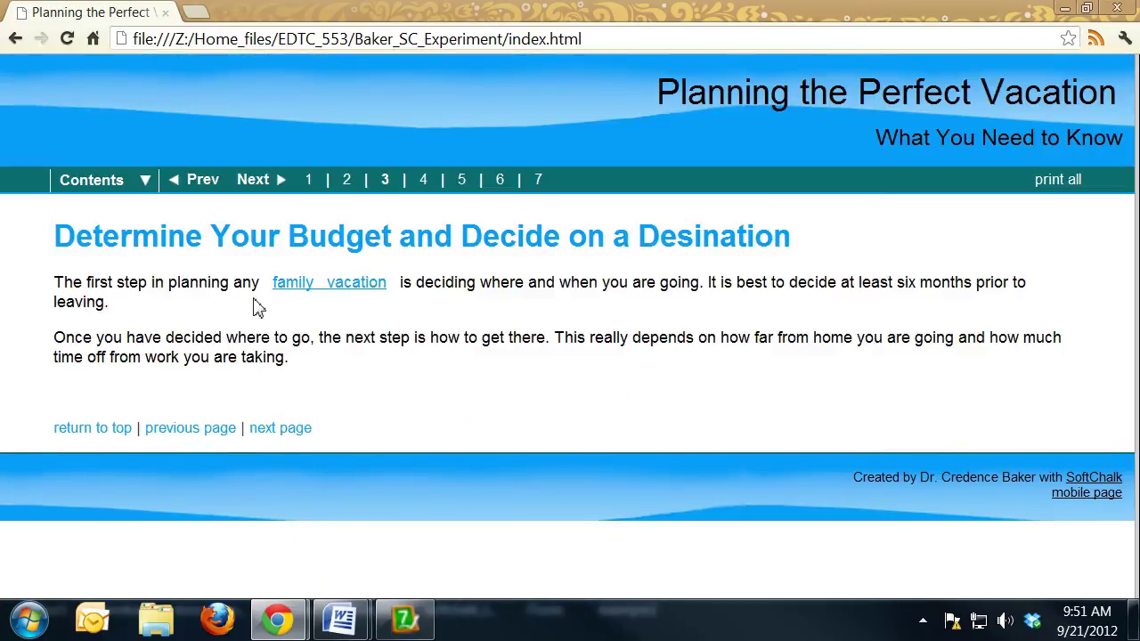
pyautogui.click(301, 431)
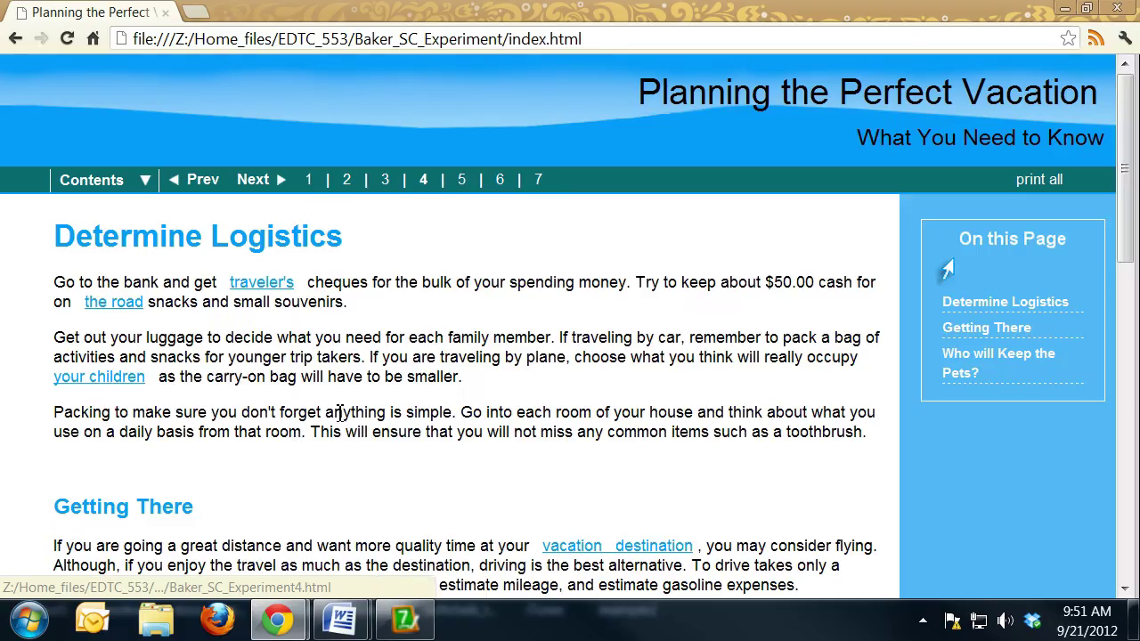
pyautogui.scroll(-5, 312, 409)
pyautogui.scroll(-6, 478, 356)
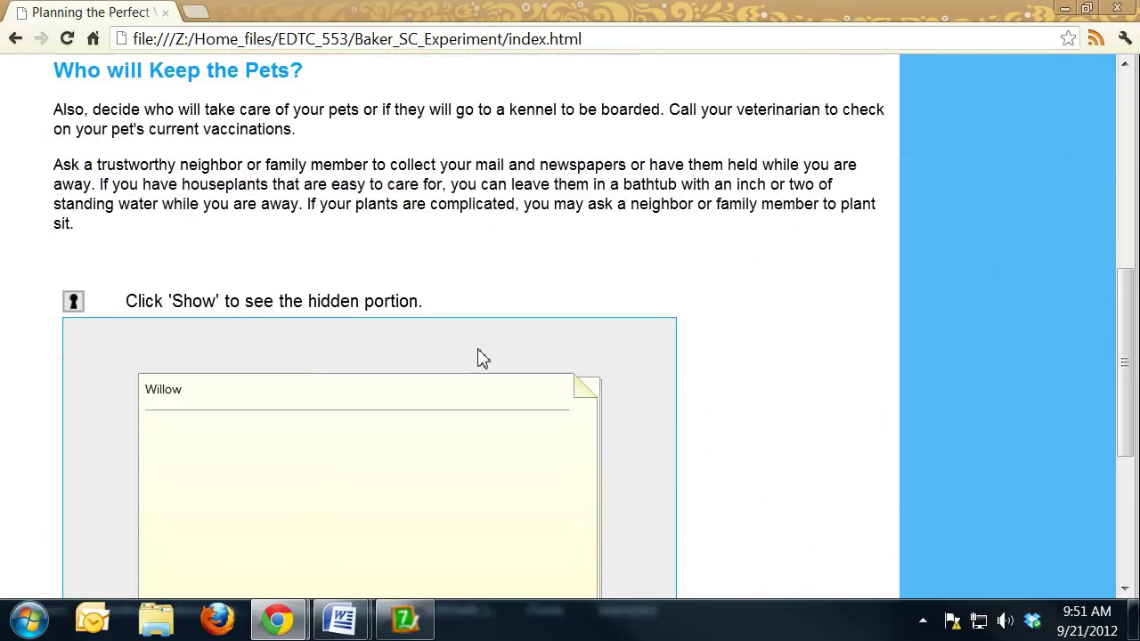
pyautogui.scroll(2, 687, 339)
pyautogui.scroll(1, 687, 338)
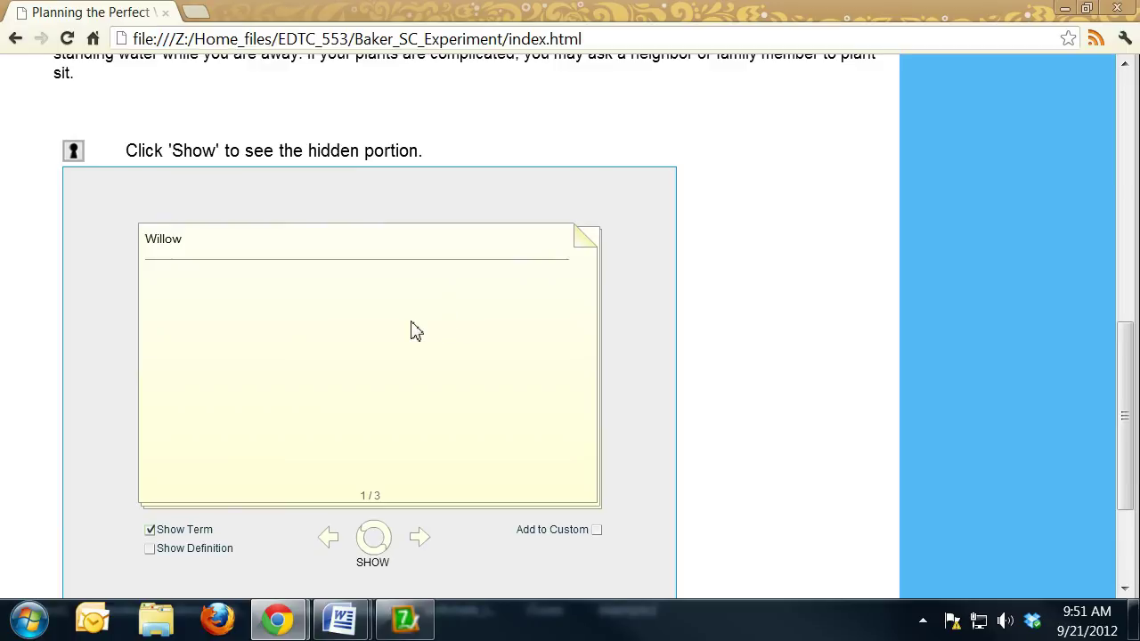
# Test the flash cards in the preview by revealing the definitions for Willow and Turtle
pyautogui.click(375, 537)
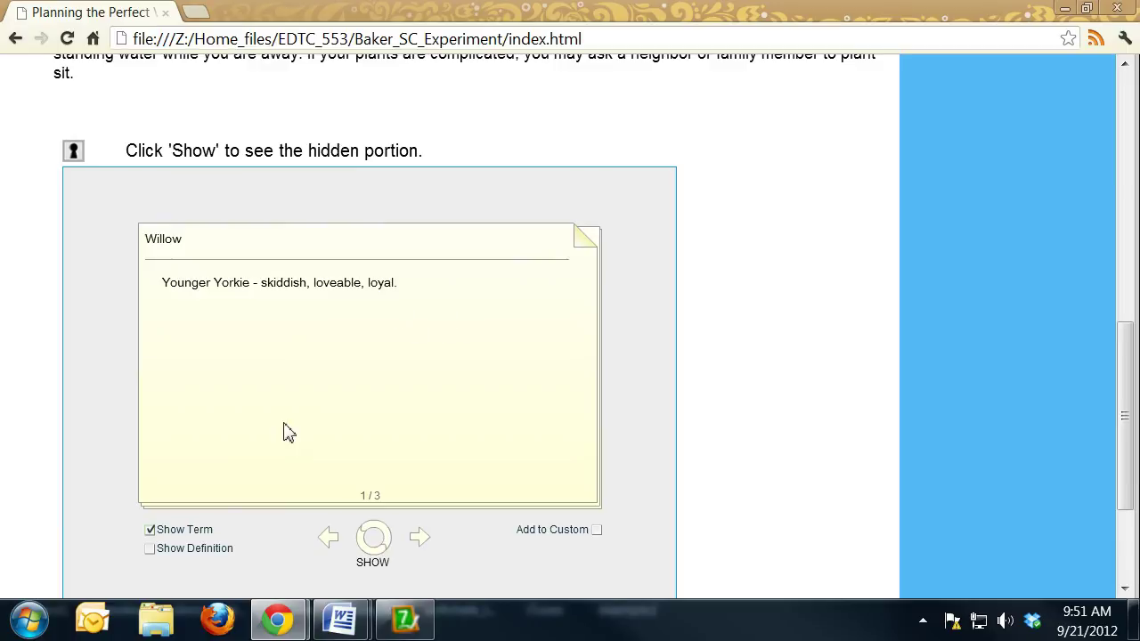
pyautogui.click(419, 539)
pyautogui.click(376, 534)
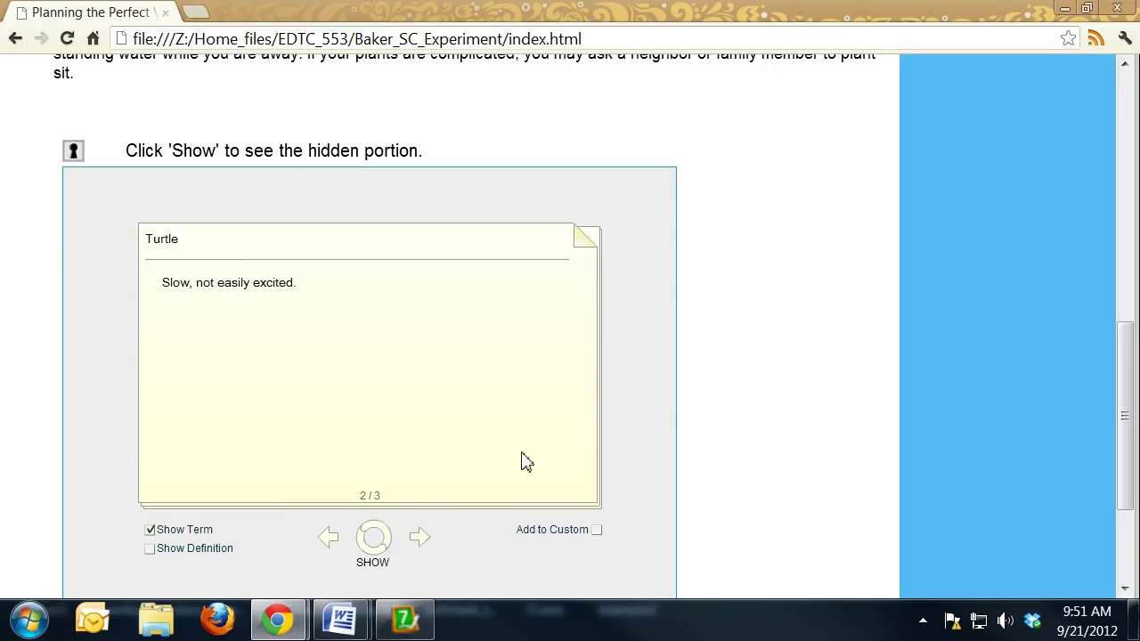
# Back in SoftChalk, modify the inline Flash Card activity to show the definition instead of the term at open
pyautogui.click(415, 612)
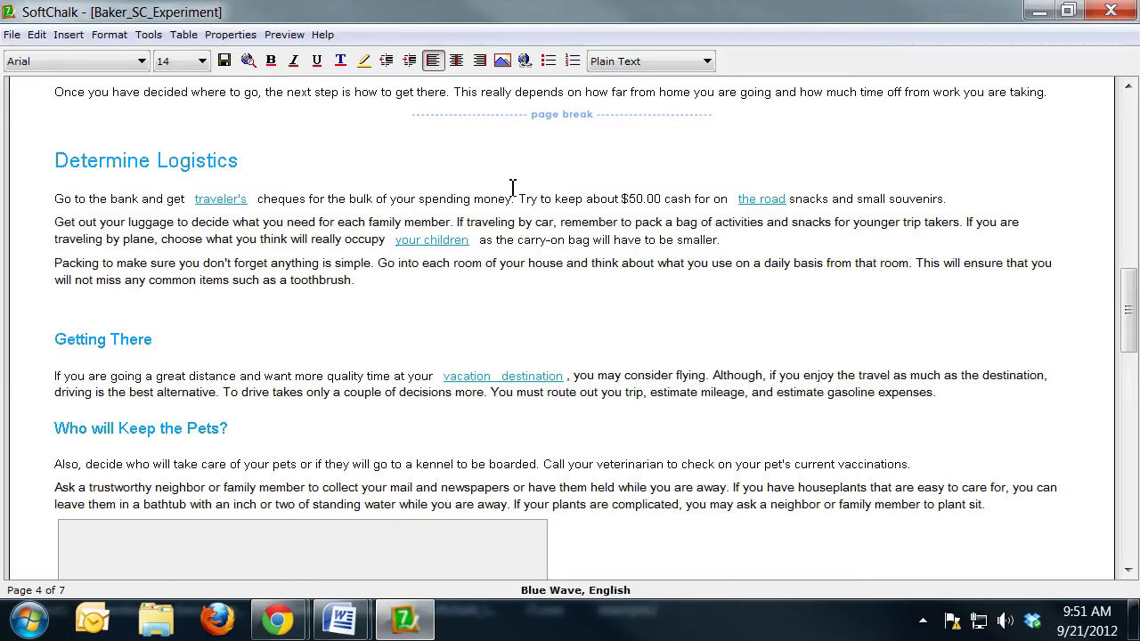
pyautogui.scroll(-5, 525, 214)
pyautogui.rightClick(422, 381)
pyautogui.click(443, 385)
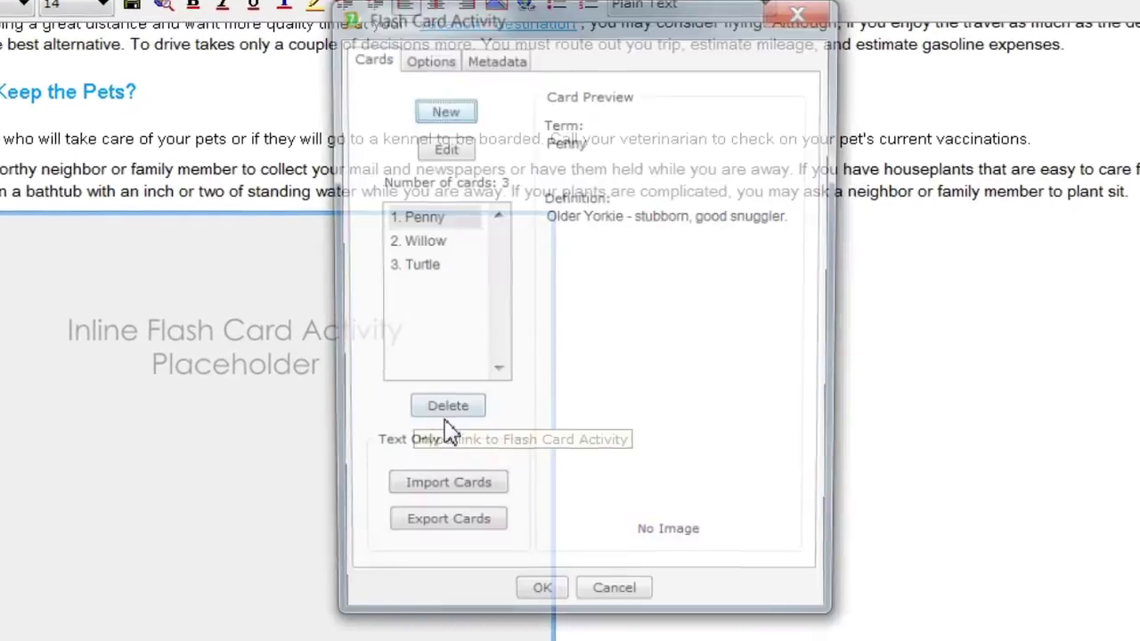
pyautogui.click(424, 60)
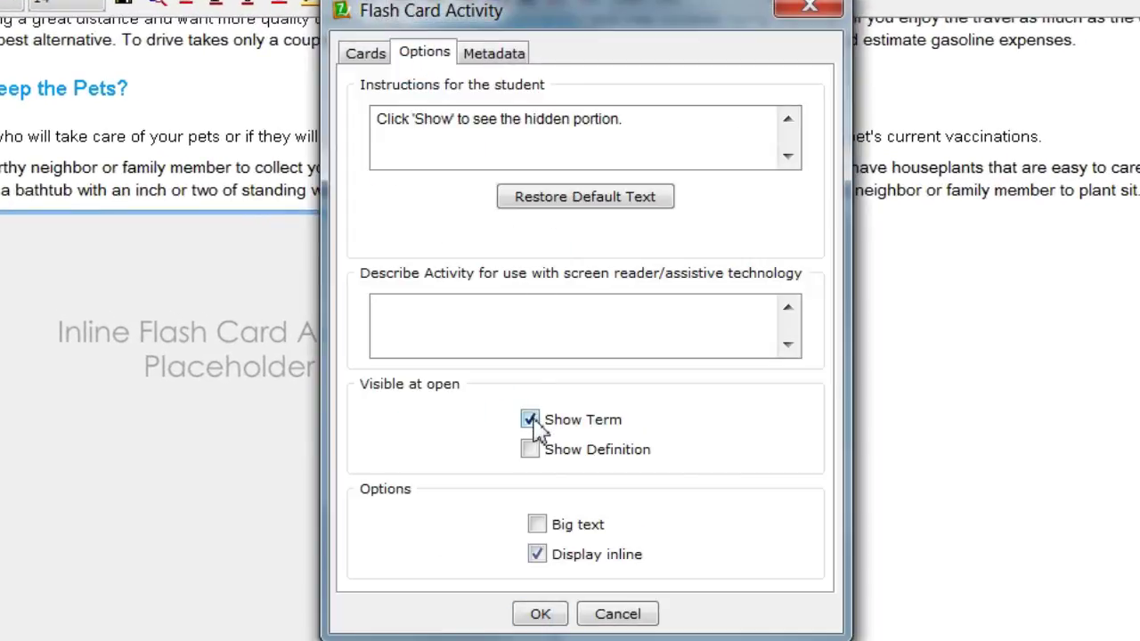
pyautogui.click(531, 420)
pyautogui.click(530, 449)
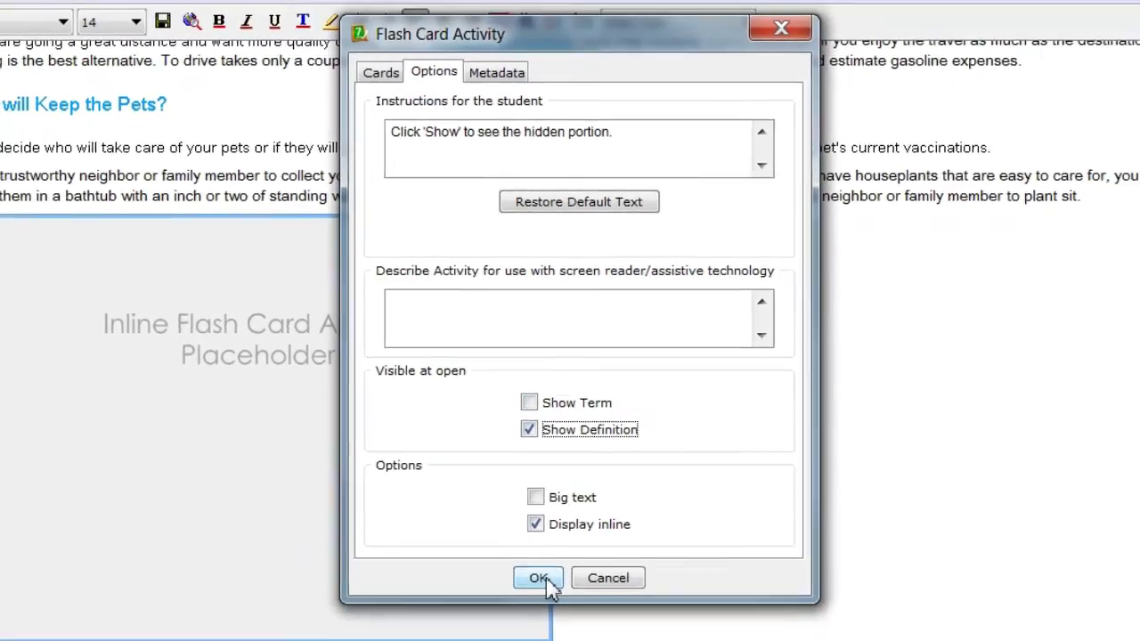
pyautogui.click(545, 614)
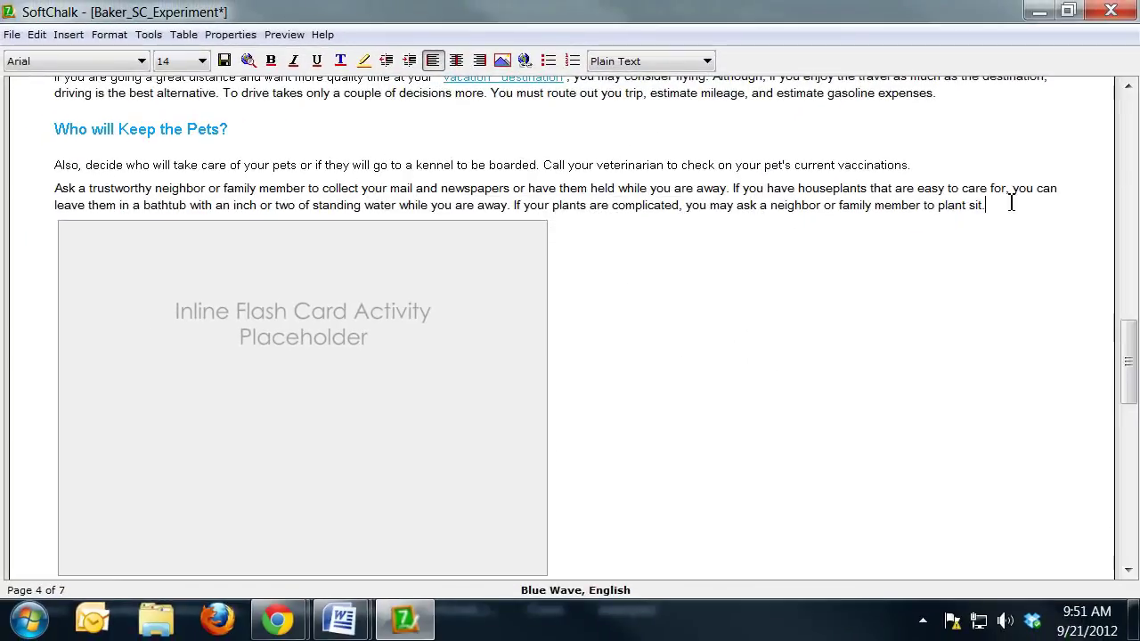
# Add "Remember Who Your Pets Are:" as a Heading 2 above the flash card activity and save the lesson
pyautogui.press('Return')
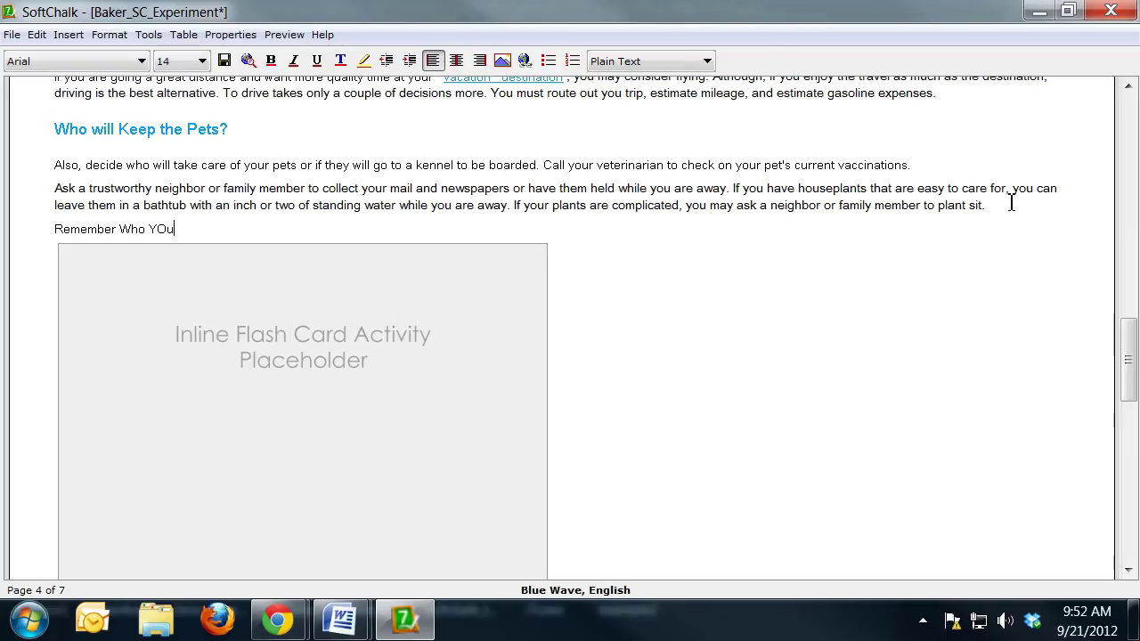
pyautogui.write('our Pets Are:')
pyautogui.moveTo(231, 229); pyautogui.dragTo(33, 227)
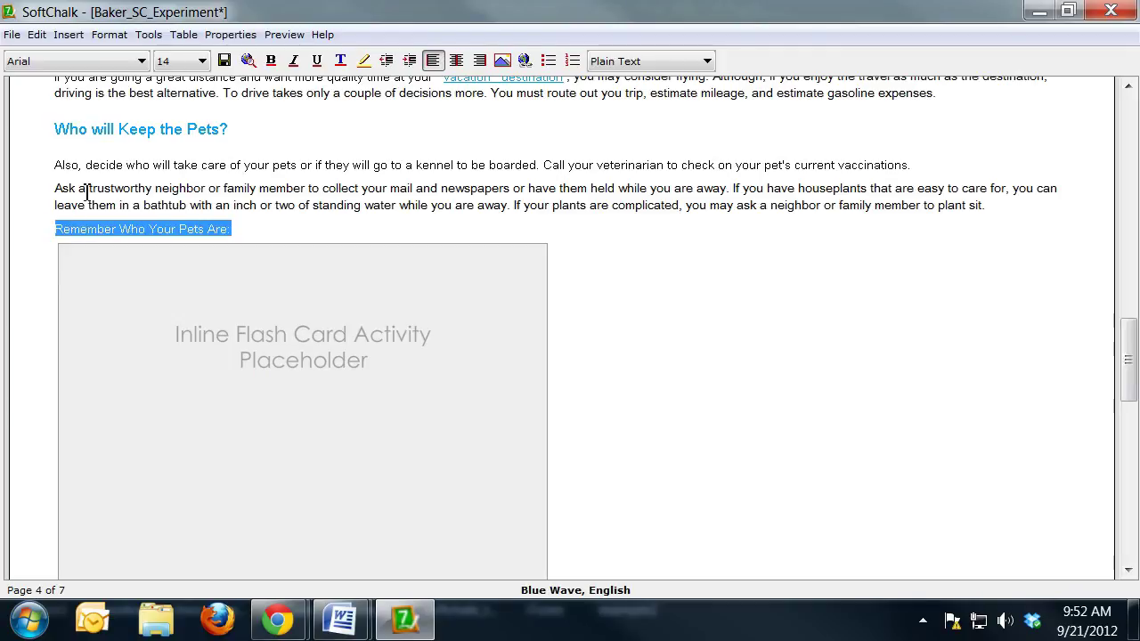
pyautogui.click(657, 62)
pyautogui.click(657, 114)
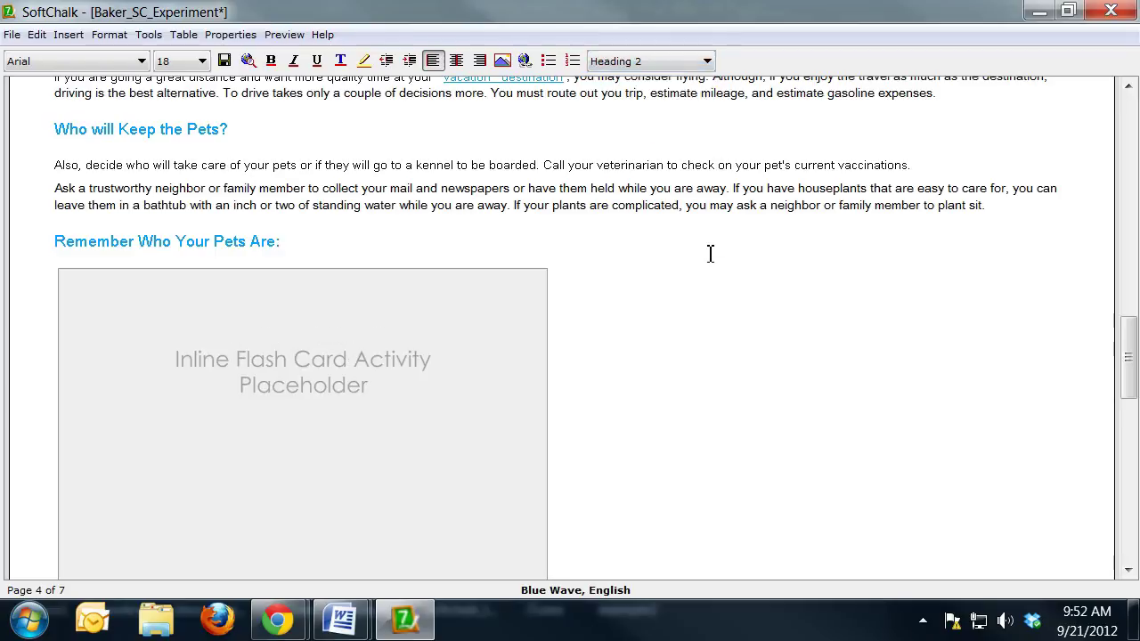
pyautogui.click(224, 60)
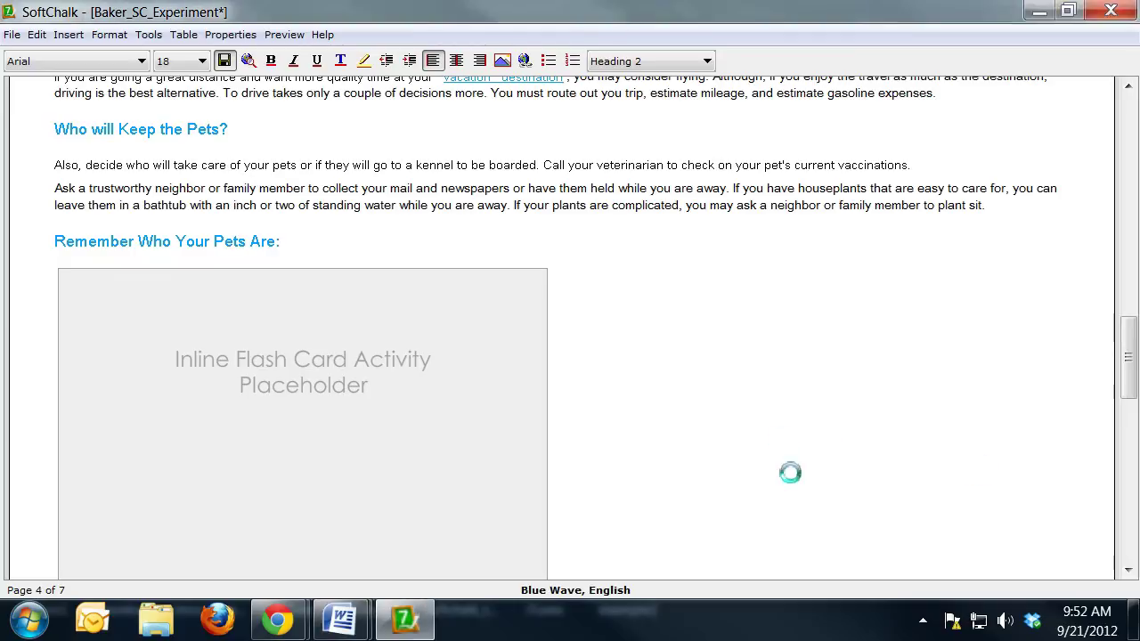
# Switch to the lesson preview in Chrome and go to the Introduction on page 1 through the table of contents
pyautogui.moveTo(305, 634)
pyautogui.click(395, 534)
pyautogui.scroll(-5, 720, 433)
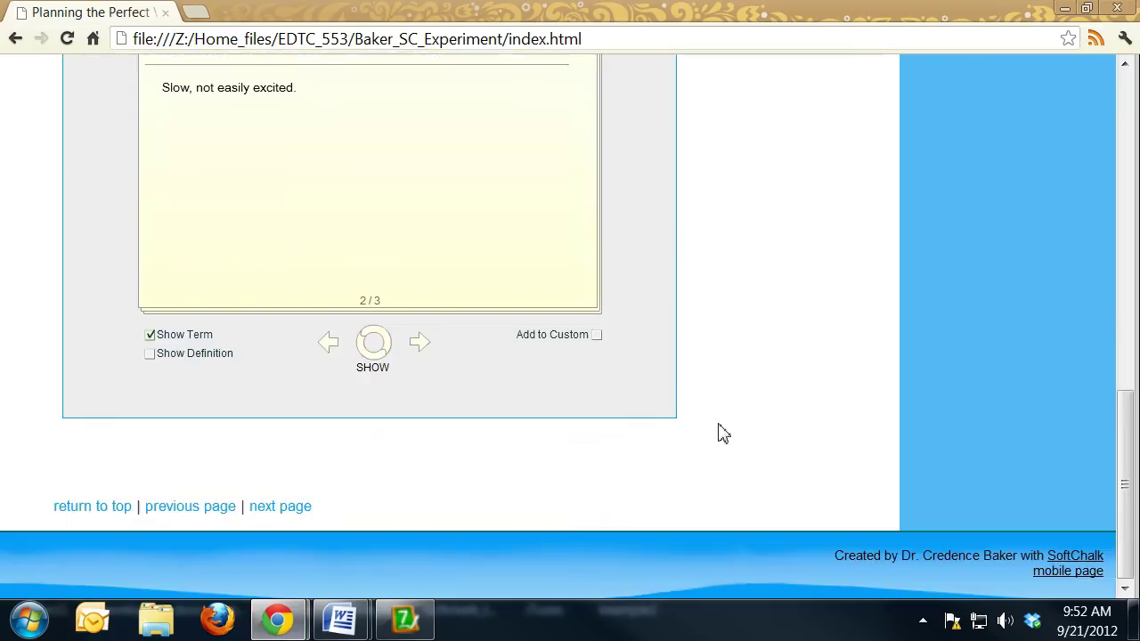
pyautogui.scroll(15, 710, 408)
pyautogui.moveTo(92, 179)
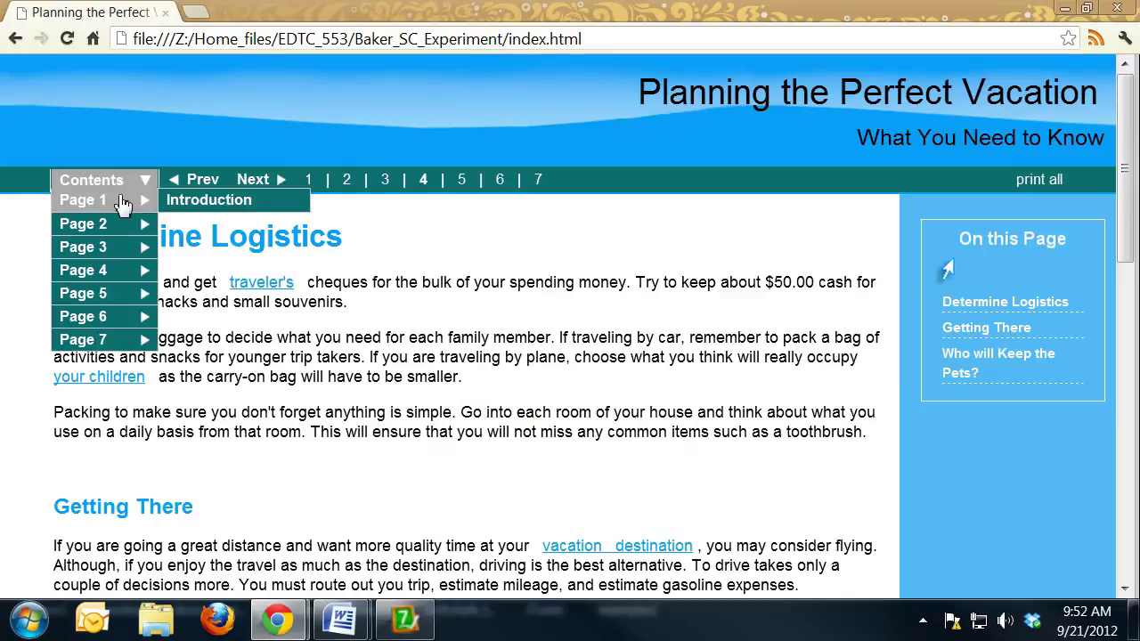
pyautogui.click(128, 196)
pyautogui.scroll(-5, 570, 296)
pyautogui.scroll(5, 667, 325)
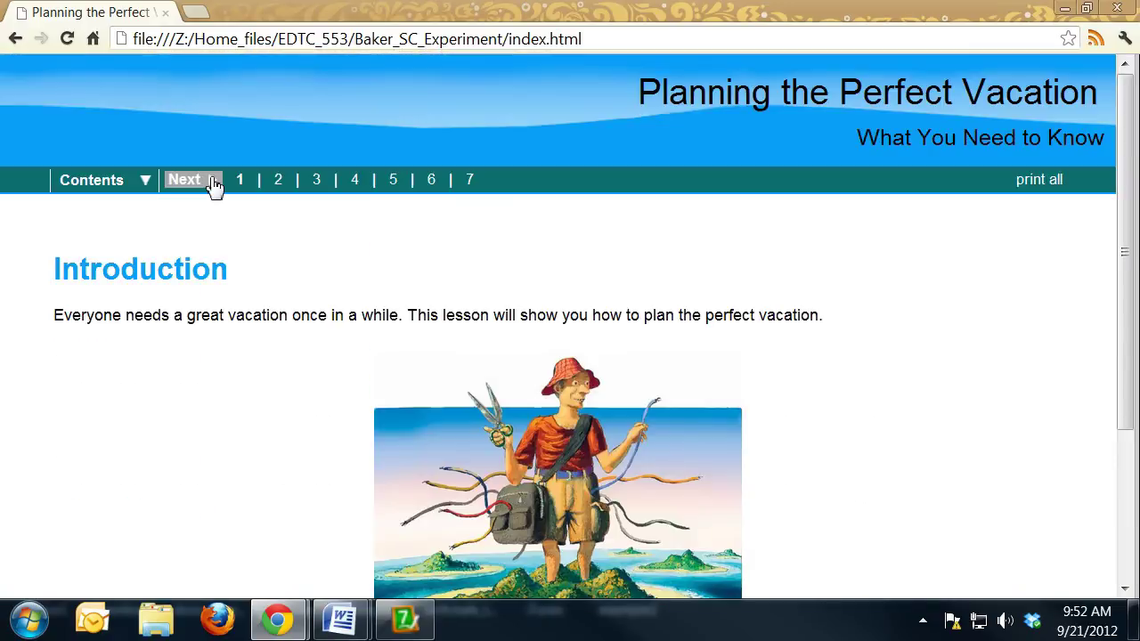
# Page forward to Determine Logistics and check the new pets heading and the flash card display in the preview
pyautogui.click(212, 182)
pyautogui.click(260, 188)
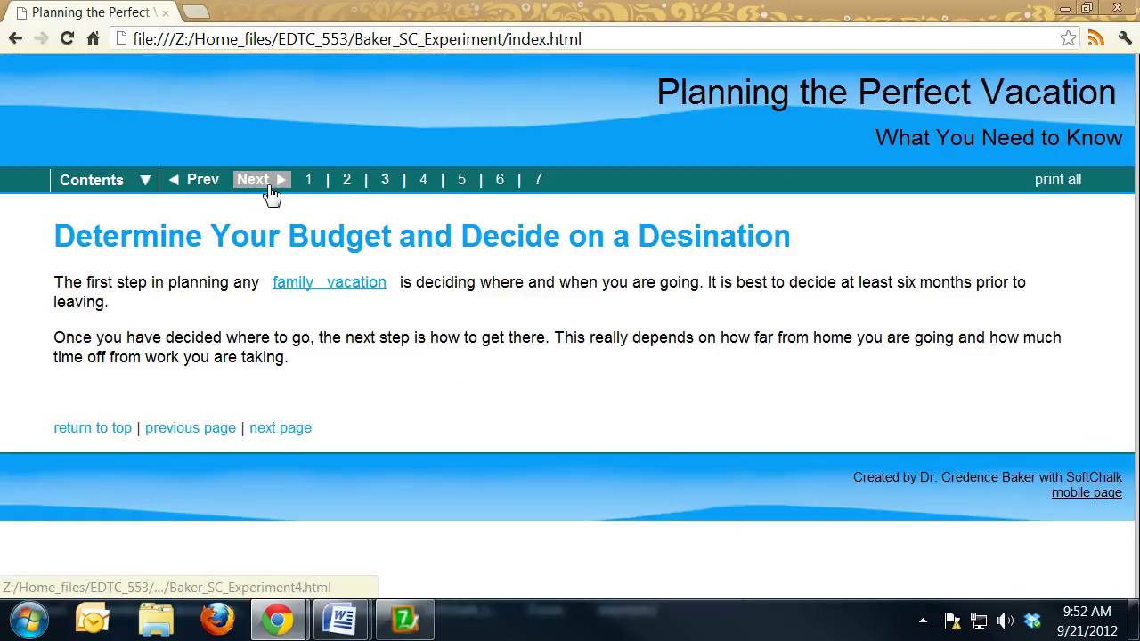
pyautogui.click(265, 187)
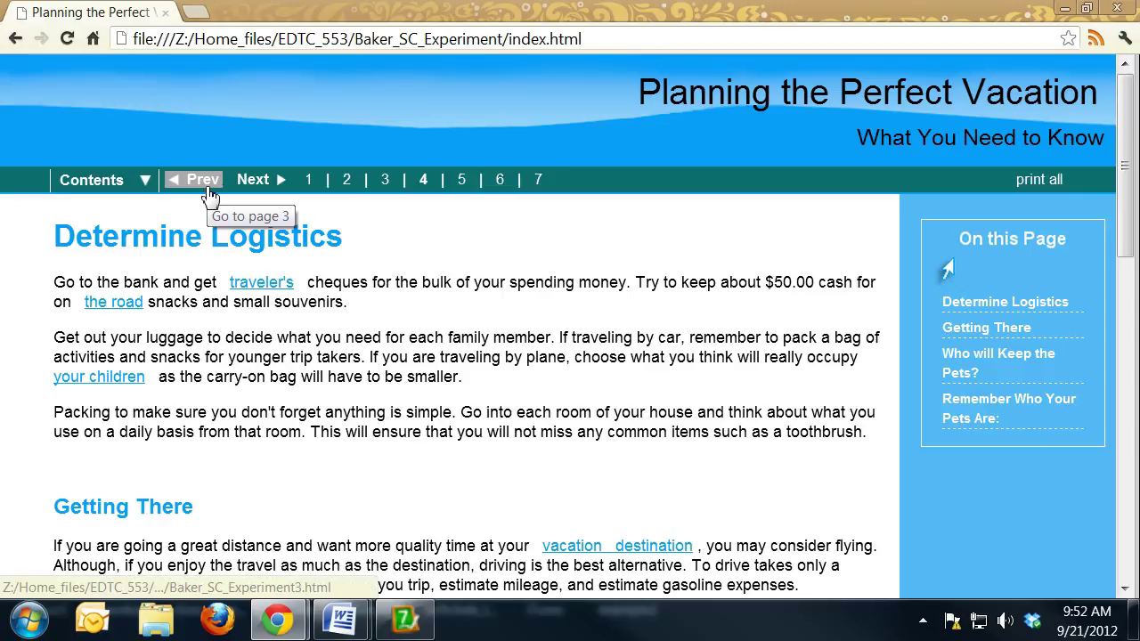
pyautogui.moveTo(117, 178)
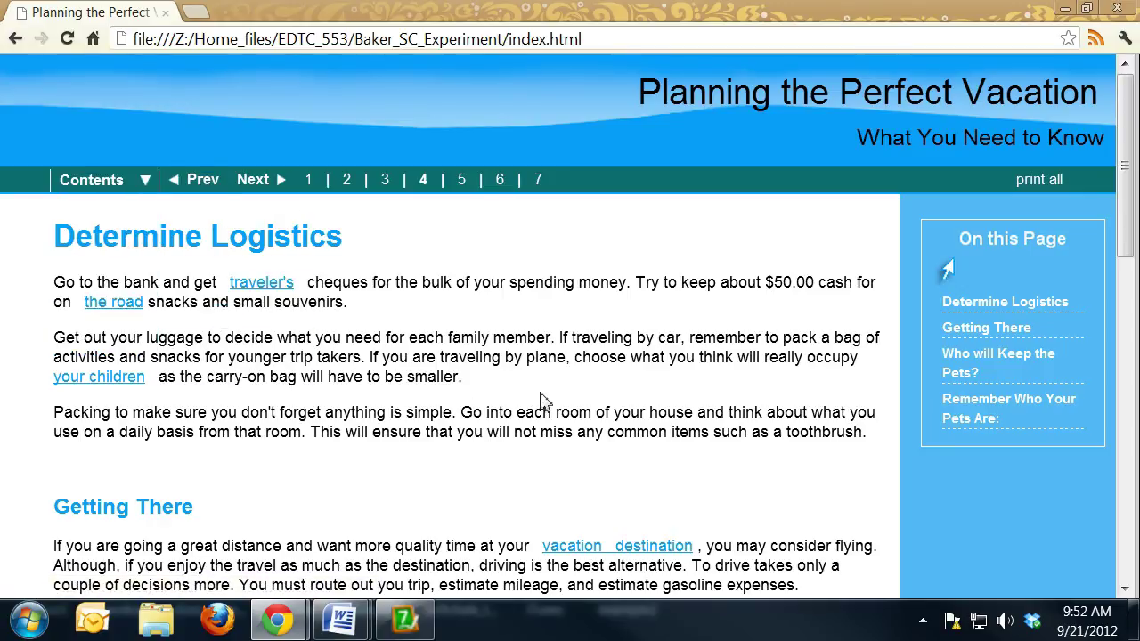
pyautogui.scroll(-5, 543, 401)
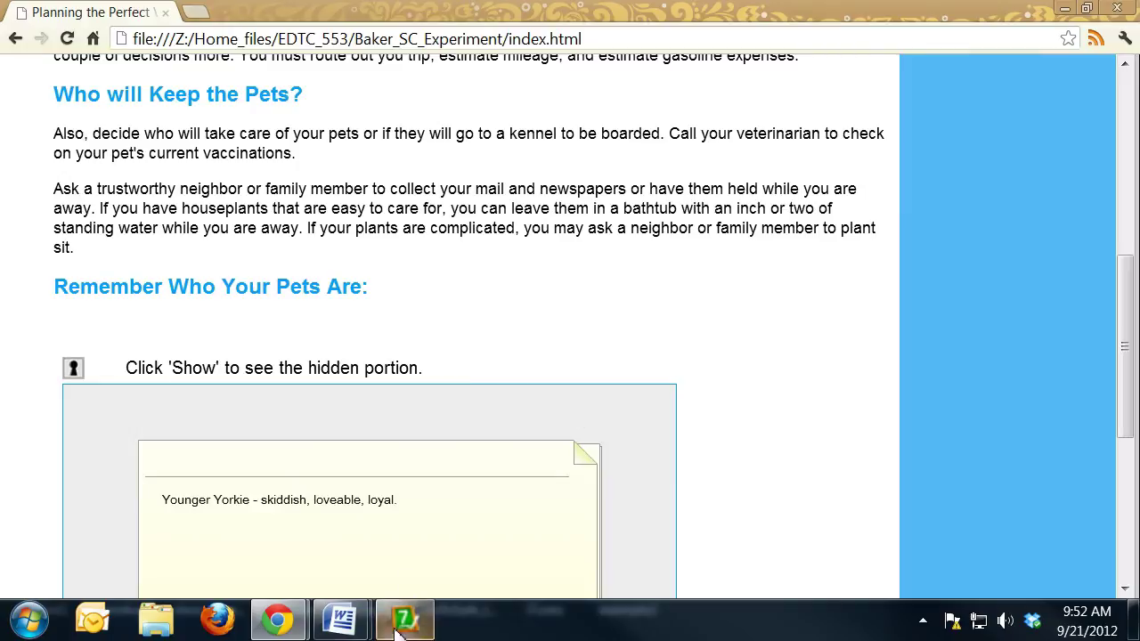
# In SoftChalk's style properties, turn off the table of contents dropdown menu at the top of the page
pyautogui.click(401, 621)
pyautogui.scroll(10, 651, 330)
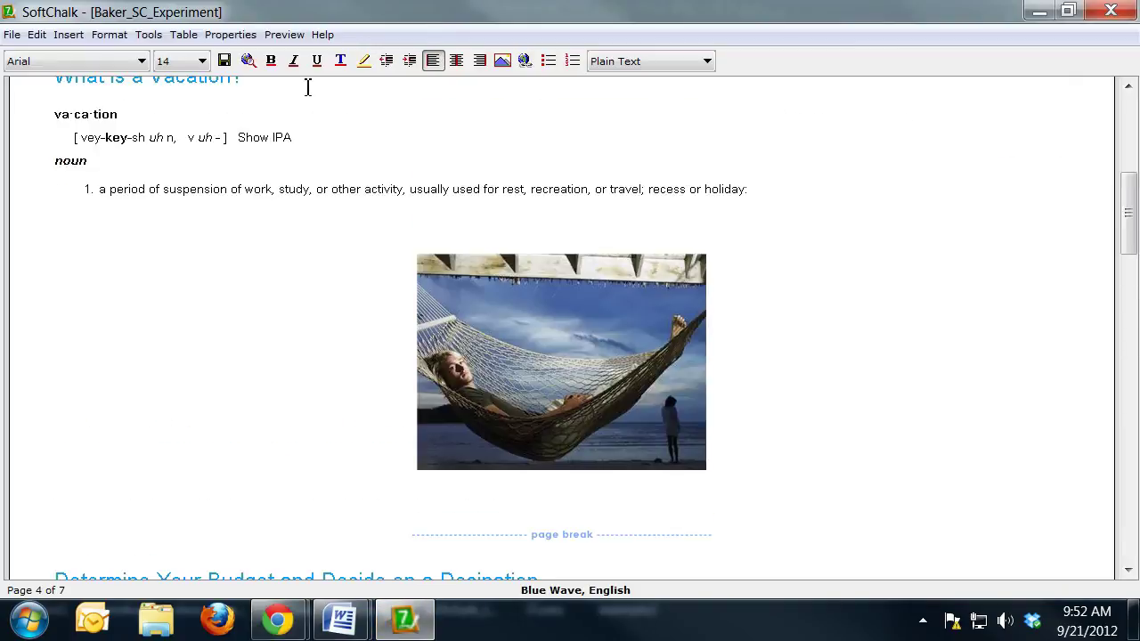
pyautogui.click(231, 35)
pyautogui.click(248, 54)
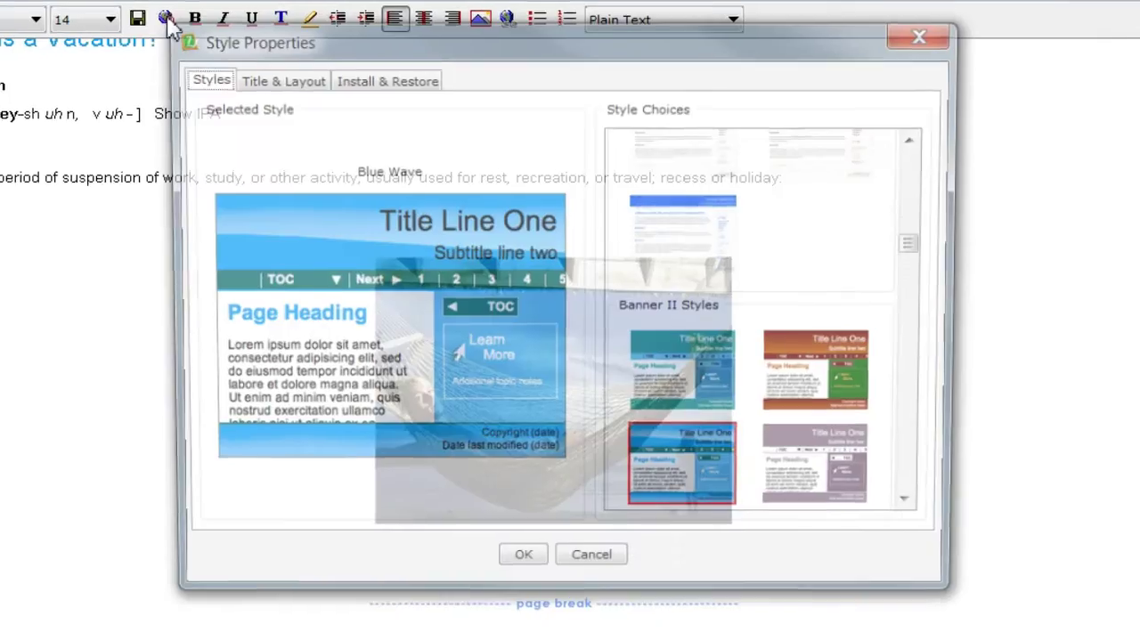
pyautogui.click(307, 82)
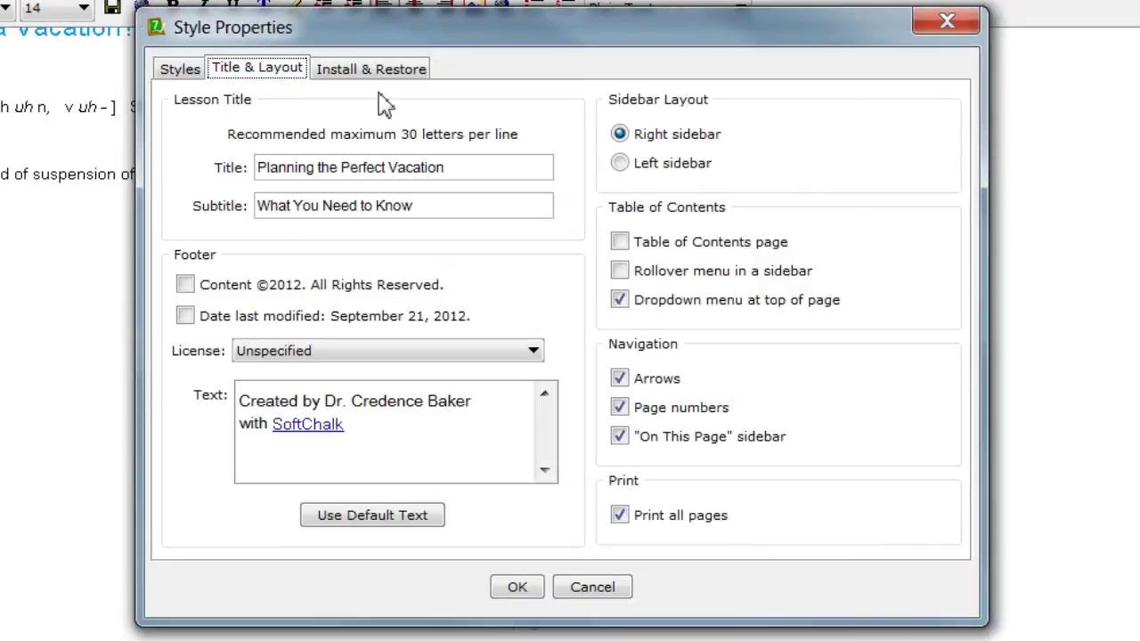
pyautogui.click(621, 301)
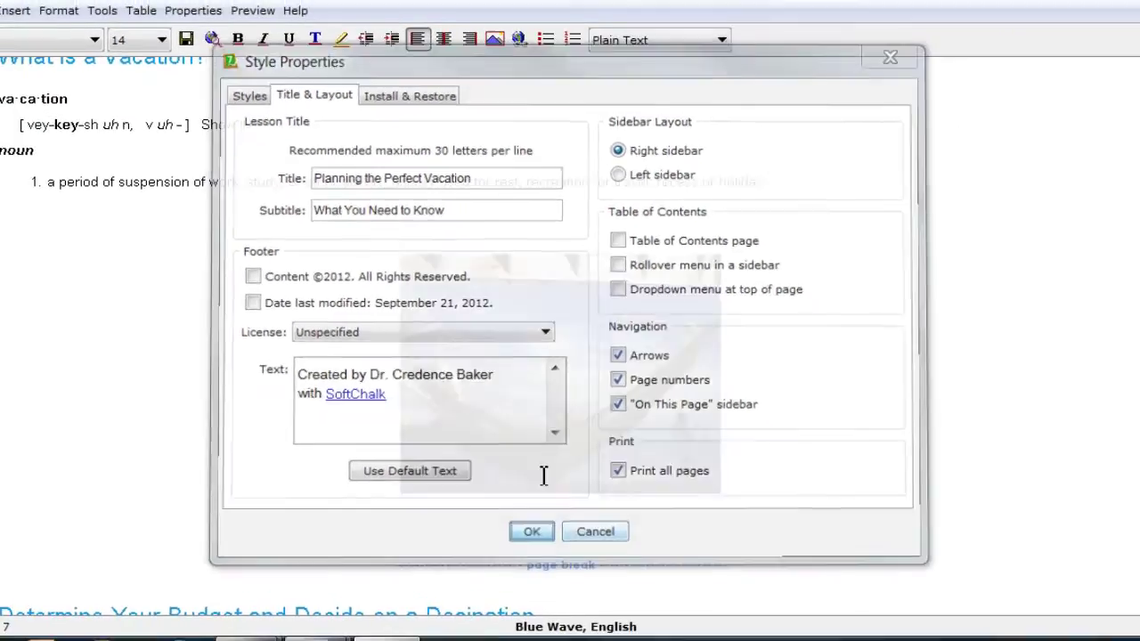
pyautogui.click(517, 587)
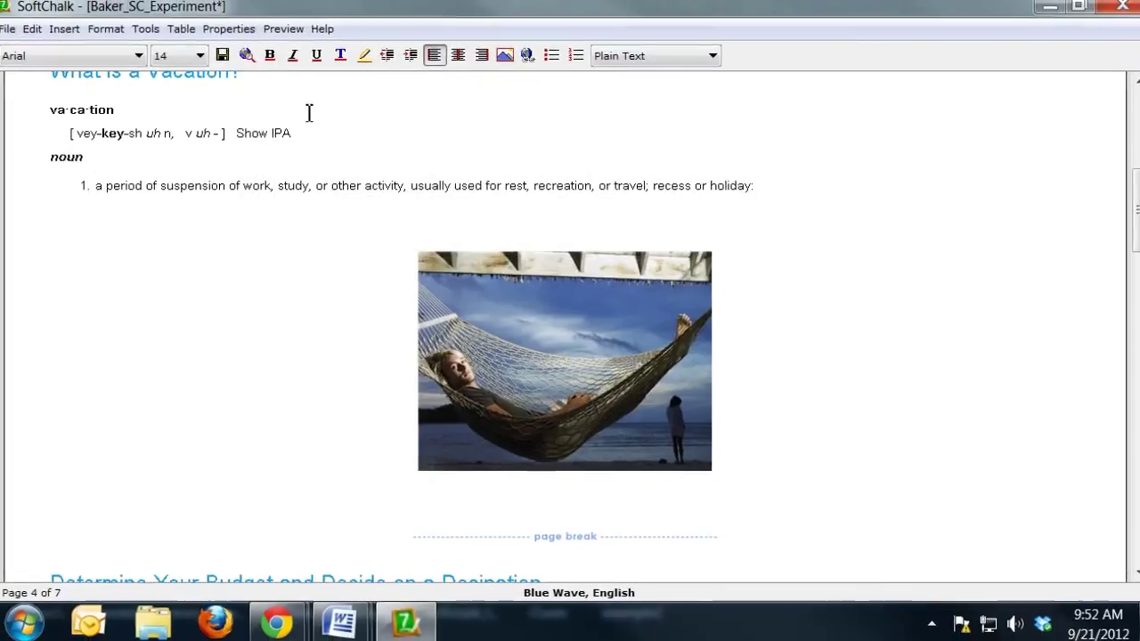
# Save the changed lesson layout and preview the lesson again in the web browser
pyautogui.click(225, 58)
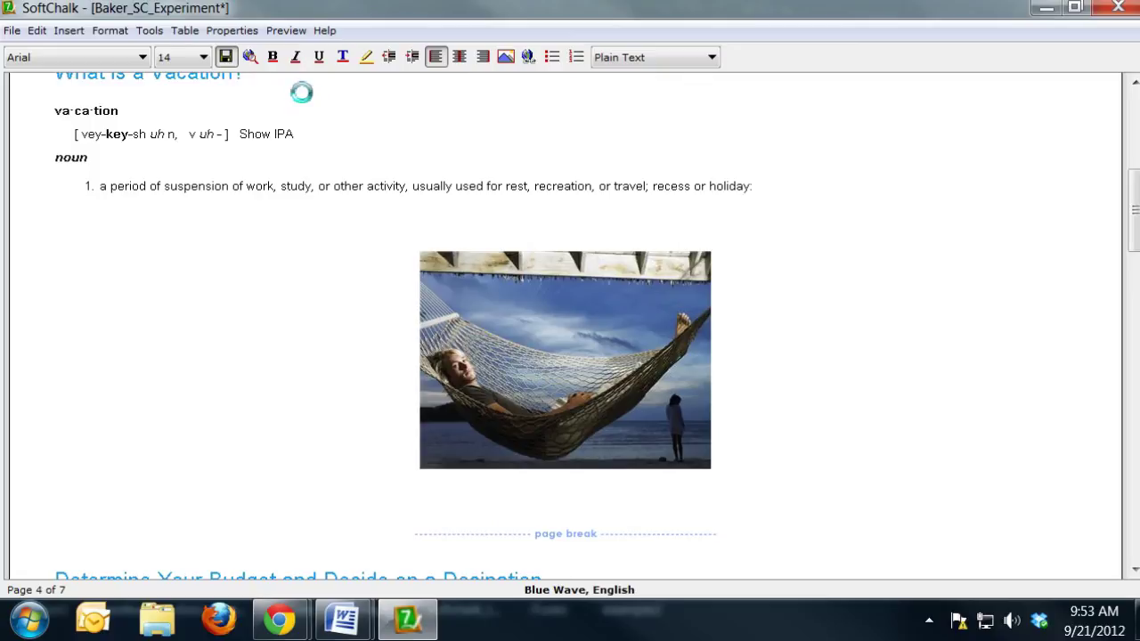
pyautogui.click(251, 59)
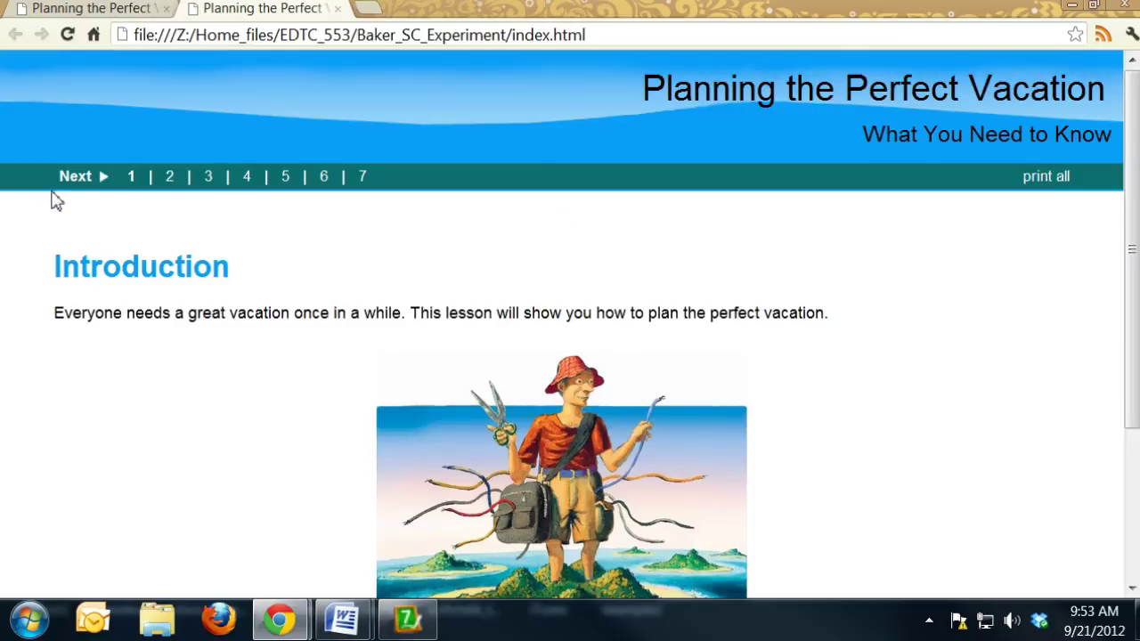
# Page forward through the lesson preview to Determine Logistics and examine its sections and flash card area
pyautogui.click(91, 183)
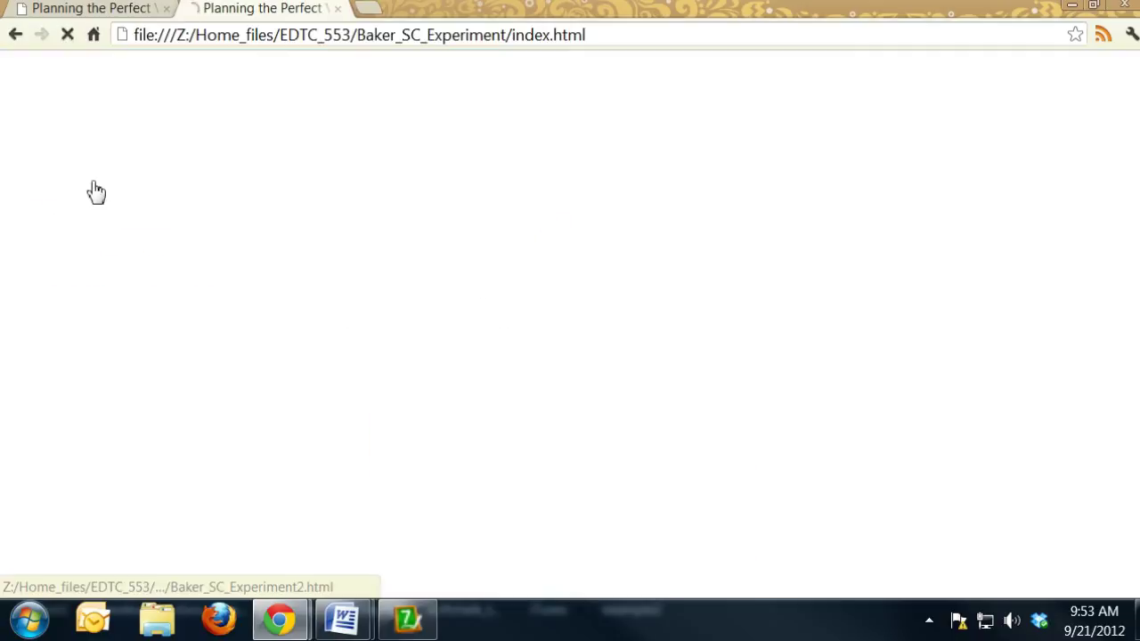
pyautogui.click(154, 182)
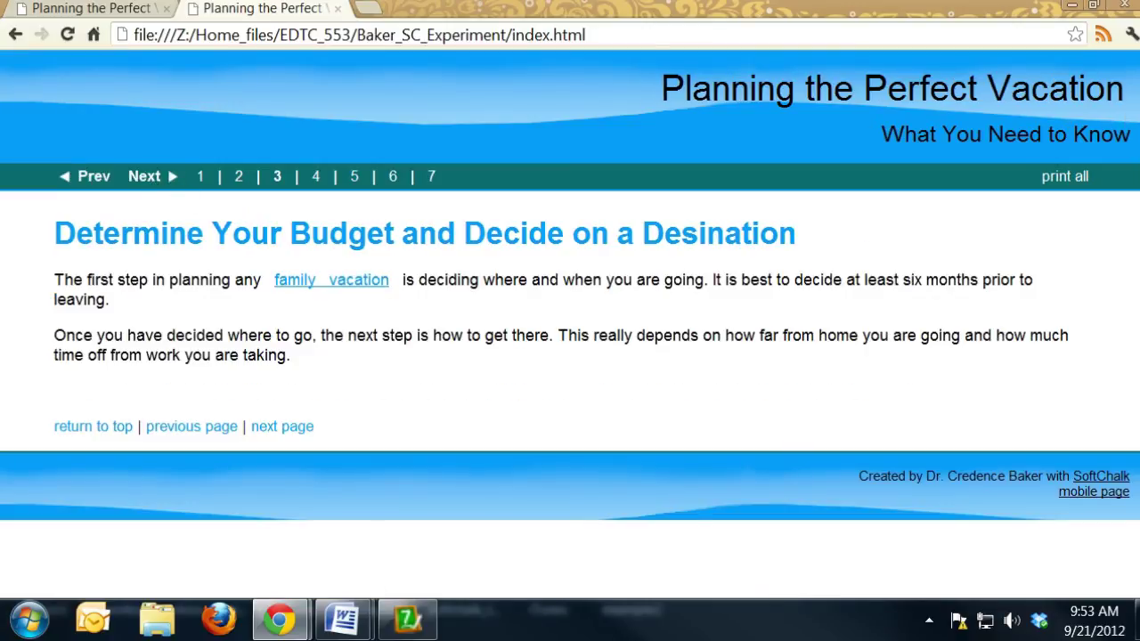
pyautogui.hotkey('alt', 'Tab')
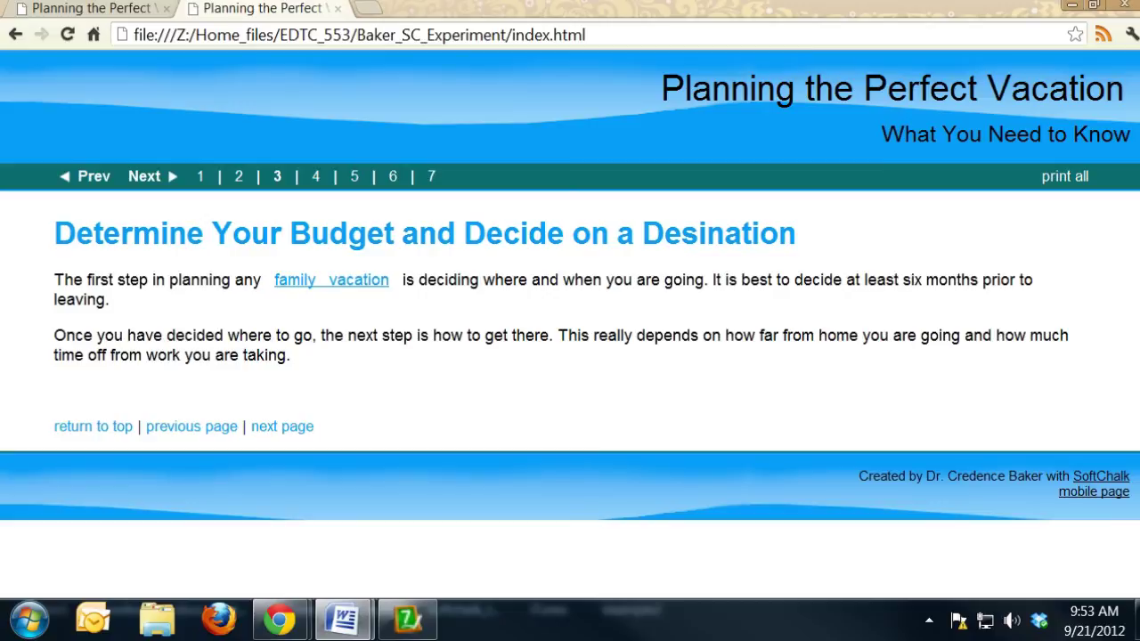
pyautogui.click(597, 383)
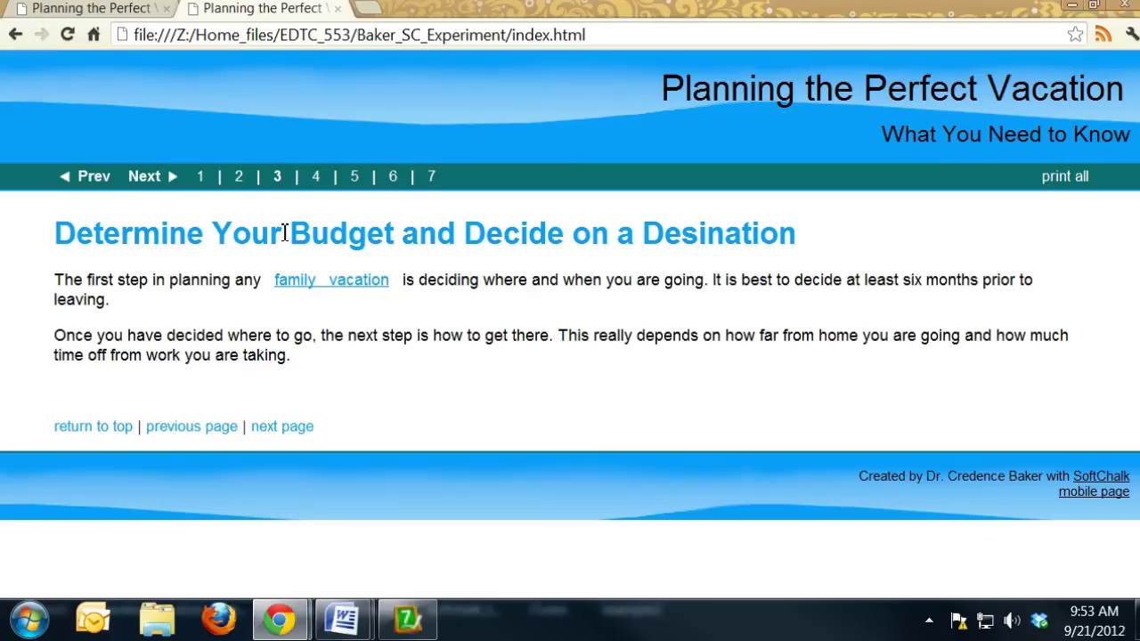
pyautogui.click(153, 179)
pyautogui.click(153, 179)
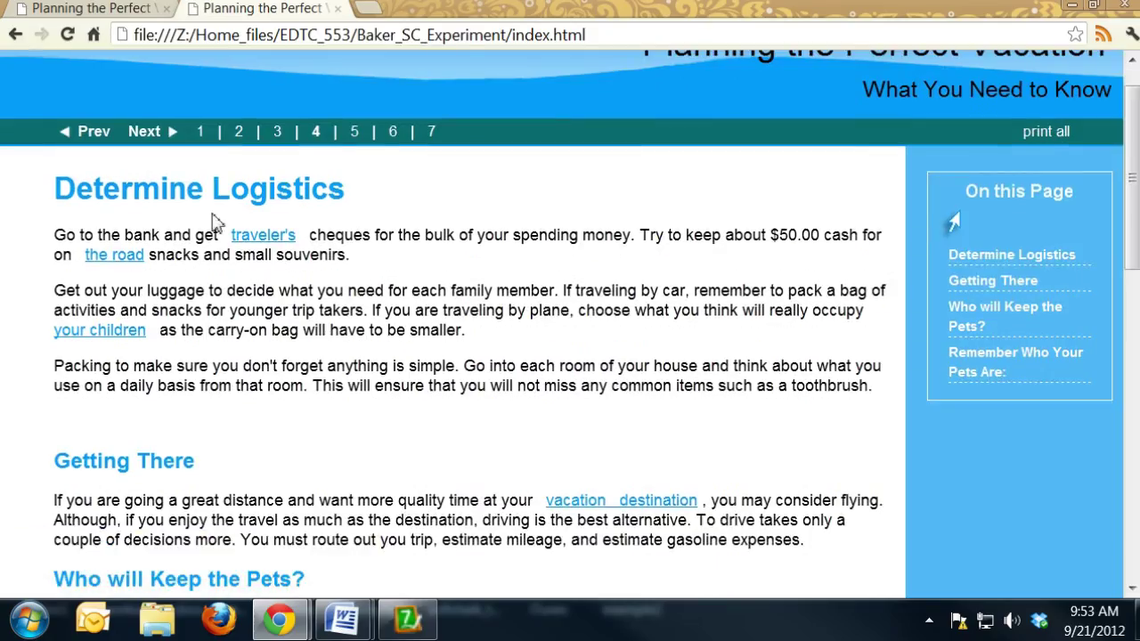
pyautogui.scroll(-2, 430, 302)
pyautogui.scroll(-6, 429, 302)
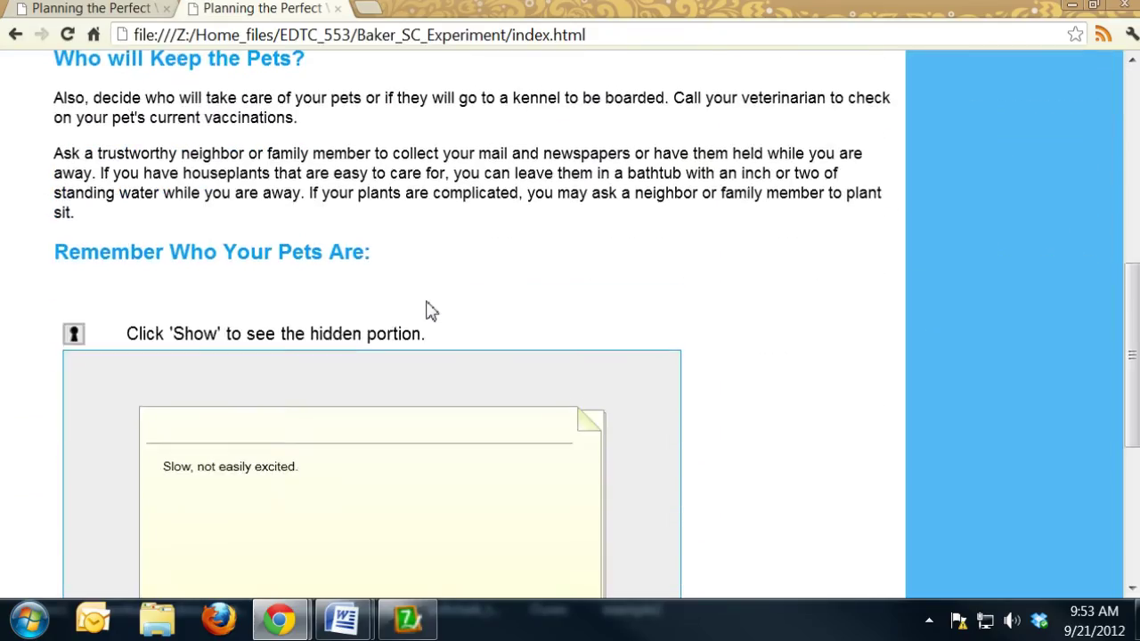
pyautogui.scroll(8, 731, 404)
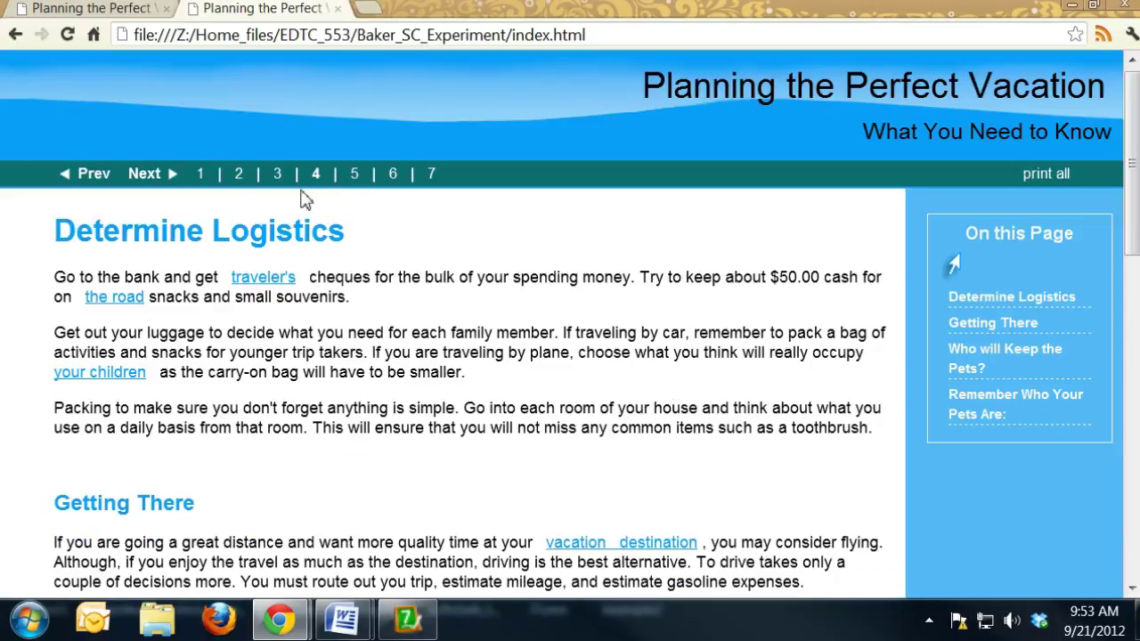
# Continue through the preview to the final ENJOY page and test the embedded Nassau Paradise Island video
pyautogui.click(169, 179)
pyautogui.click(170, 183)
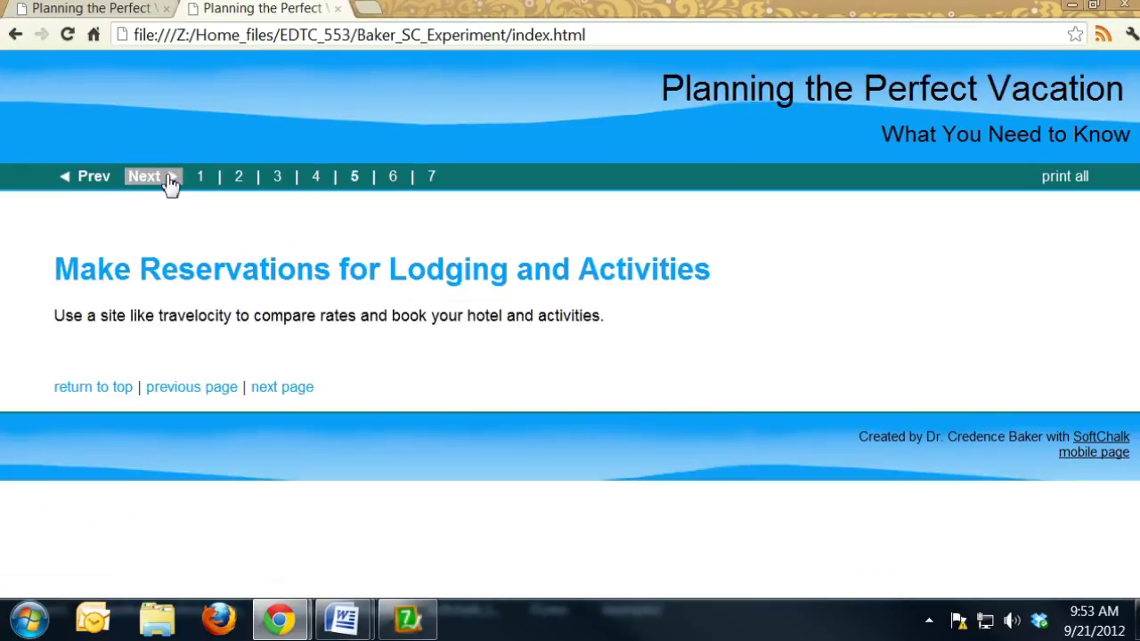
pyautogui.scroll(-3, 232, 324)
pyautogui.click(284, 502)
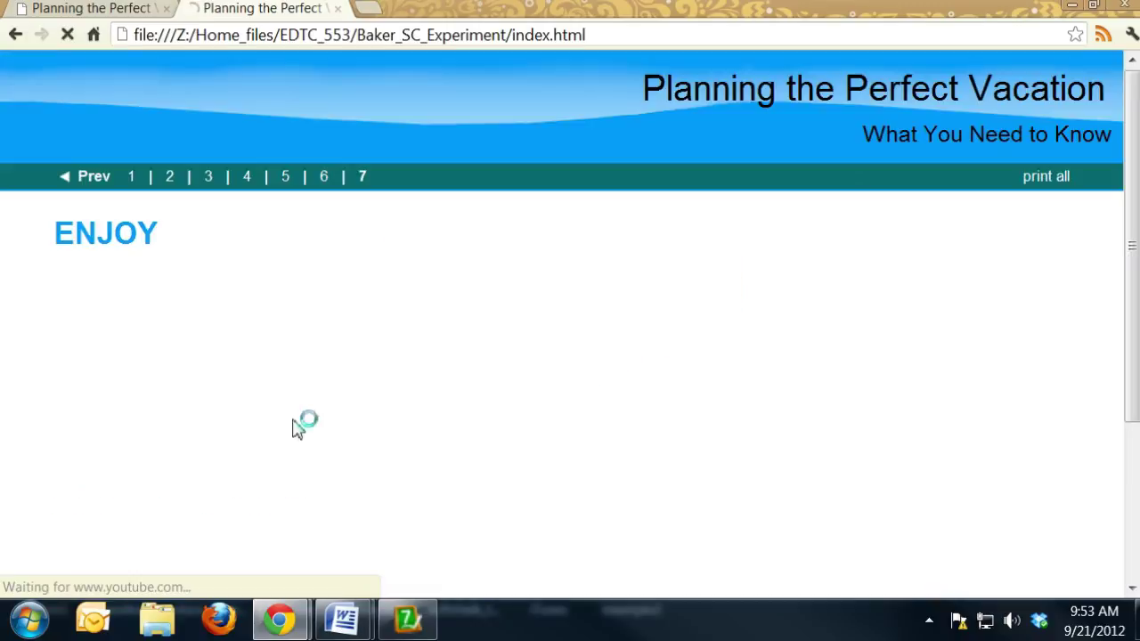
pyautogui.scroll(-3, 151, 383)
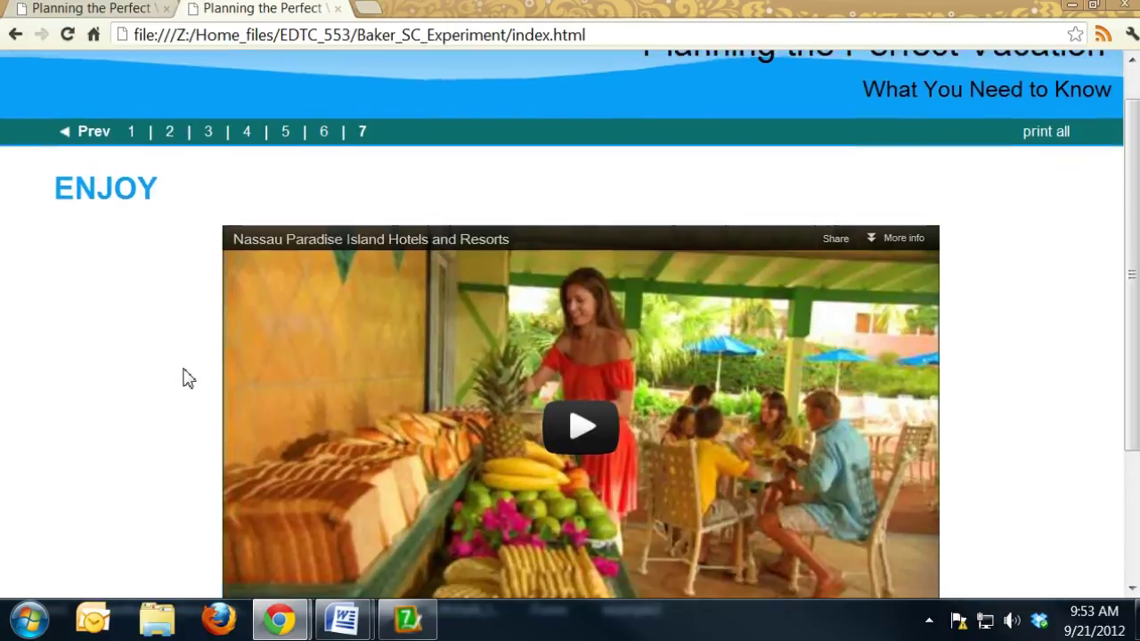
pyautogui.click(583, 318)
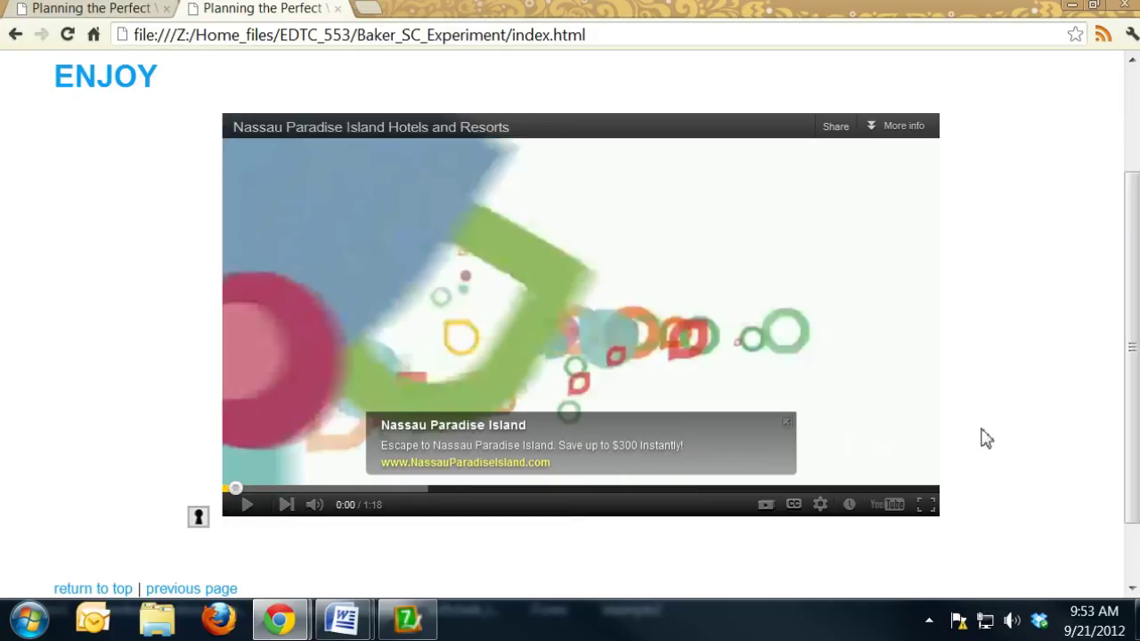
pyautogui.scroll(3, 989, 436)
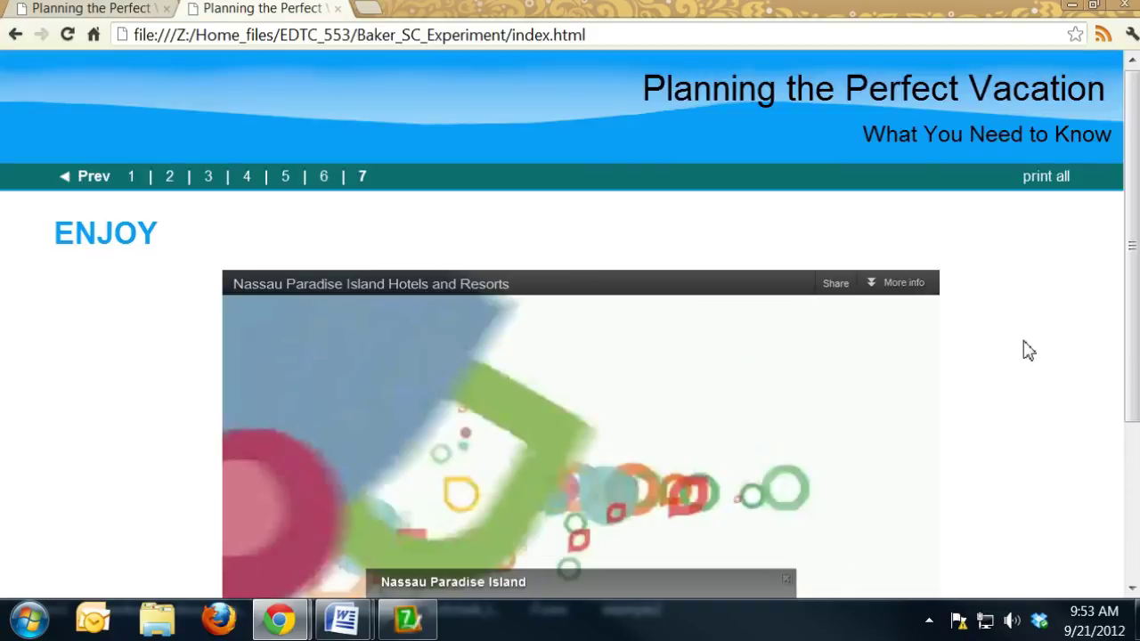
# Switch to SoftChalk, save the vacation lesson, and close the program
pyautogui.click(407, 619)
pyautogui.scroll(-10, 351, 322)
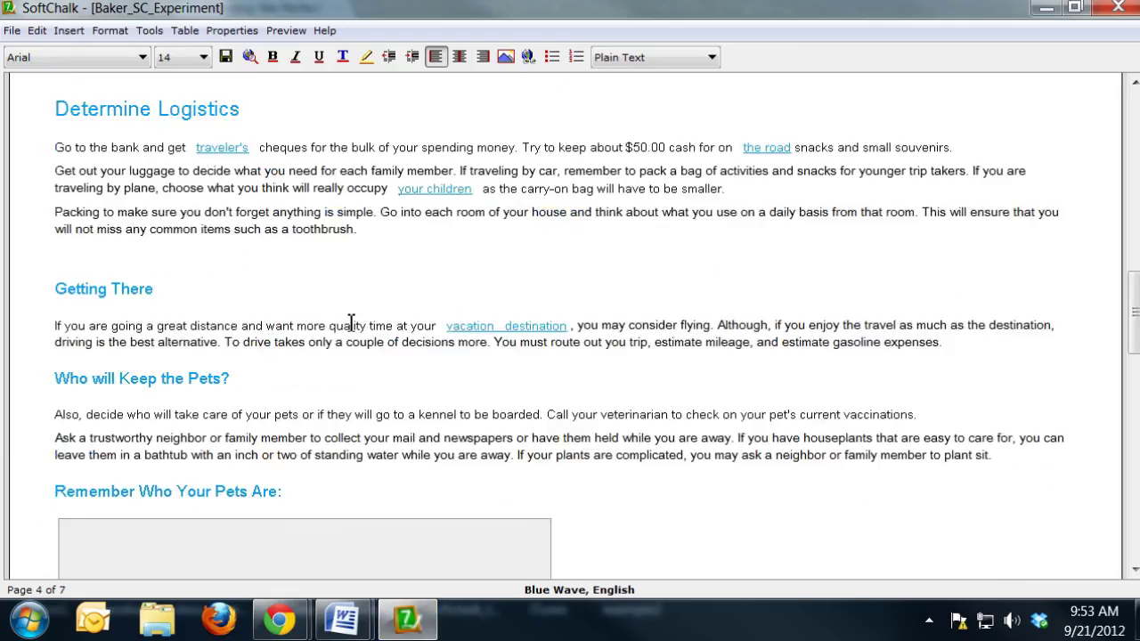
pyautogui.scroll(10, 351, 322)
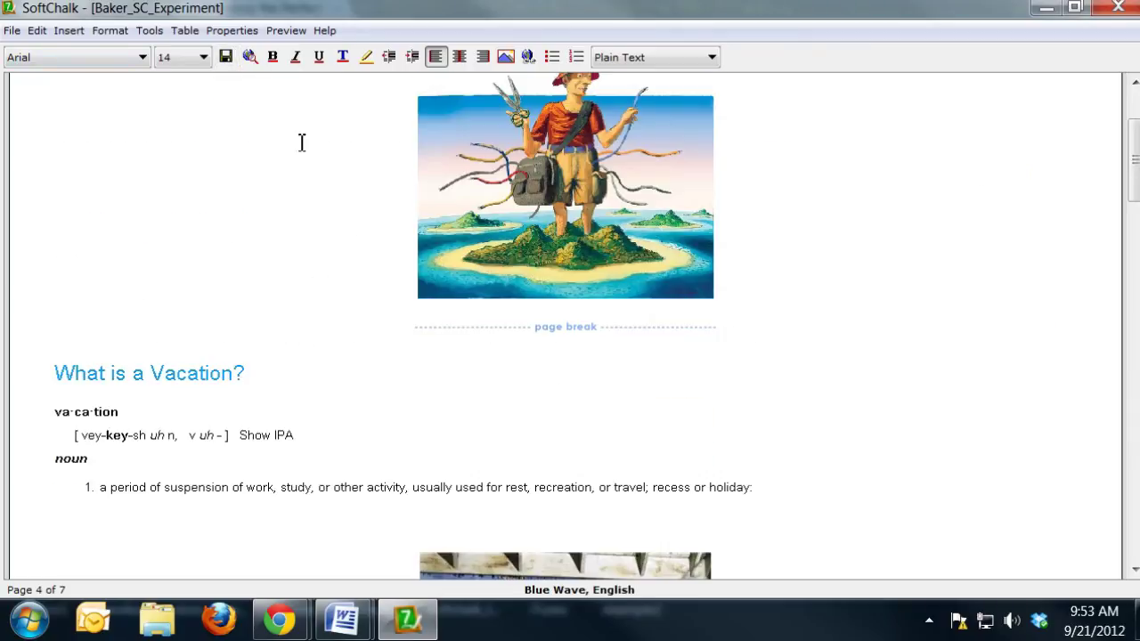
pyautogui.scroll(-15, 397, 386)
pyautogui.scroll(20, 398, 396)
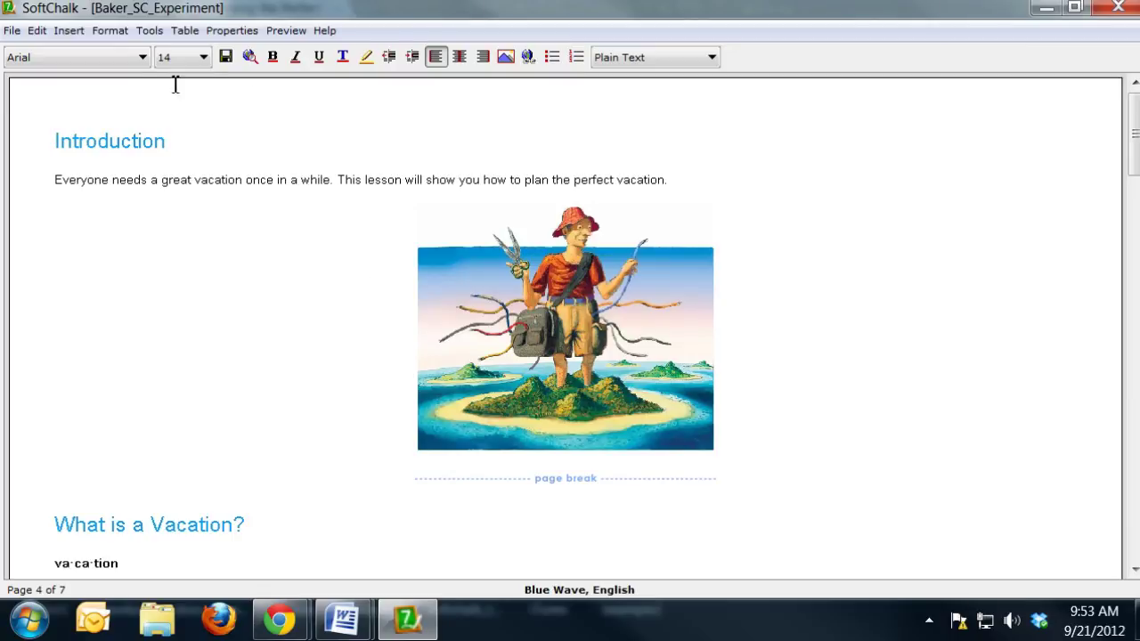
pyautogui.click(227, 56)
pyautogui.click(1115, 11)
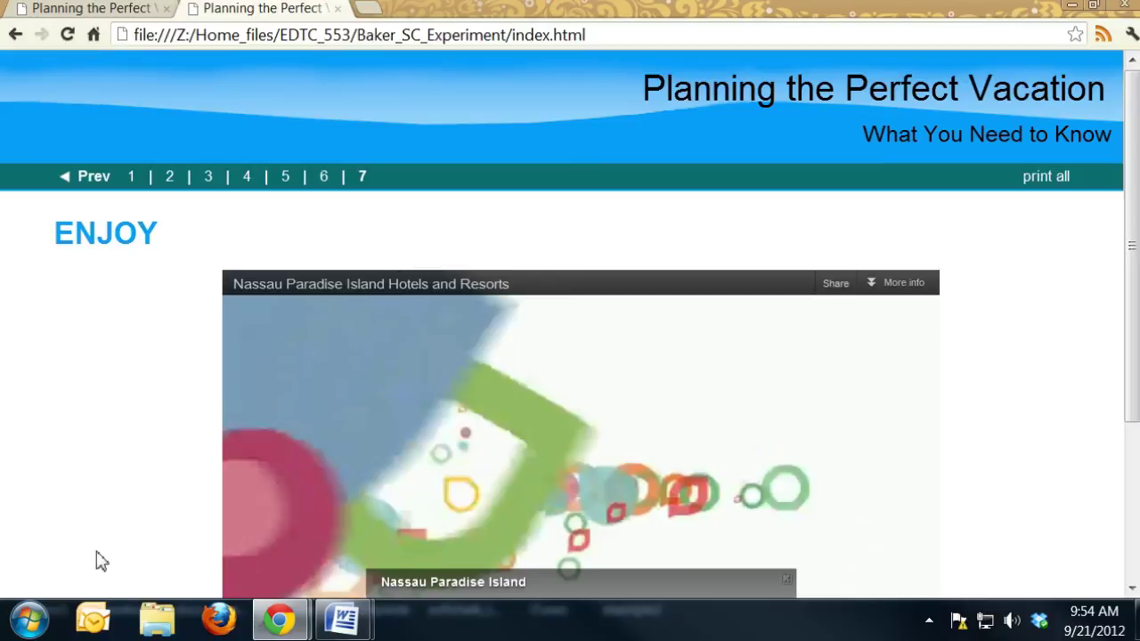
# Open the EDTC_553 folder inside Home_files on the citde (Z:) drive in Windows Explorer and maximize the window
pyautogui.click(29, 623)
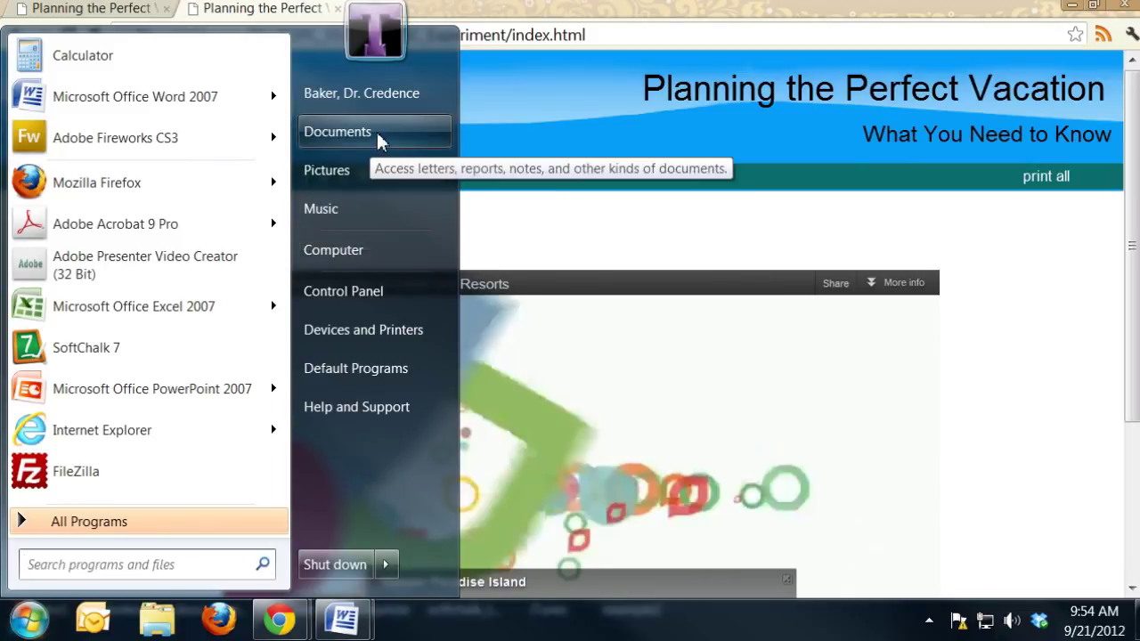
pyautogui.click(371, 253)
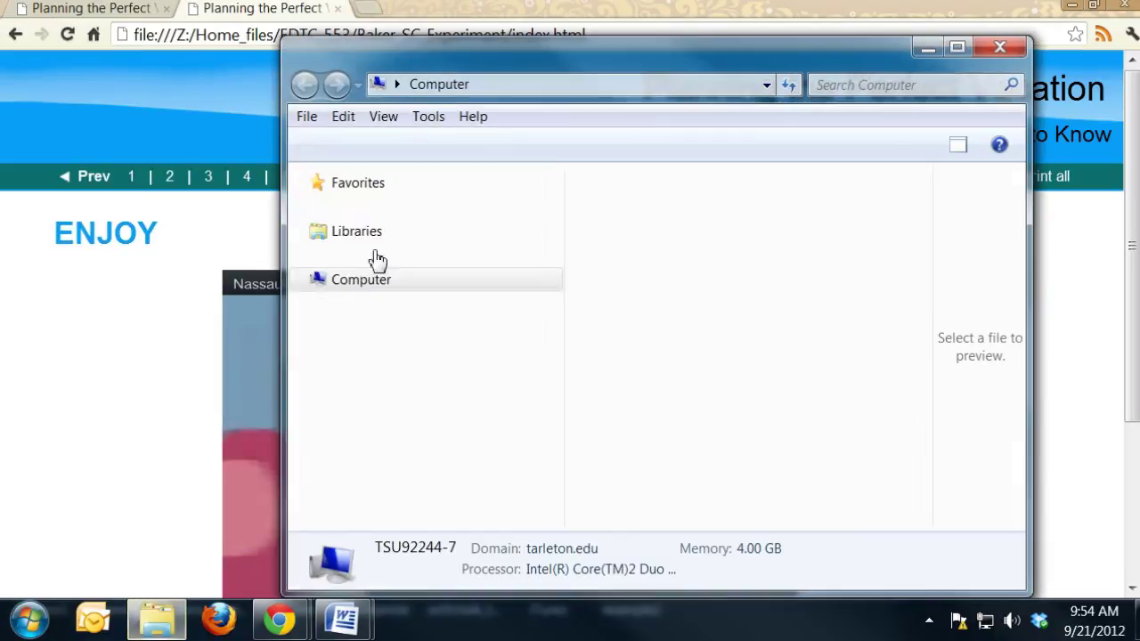
pyautogui.moveTo(555, 234); pyautogui.dragTo(557, 323)
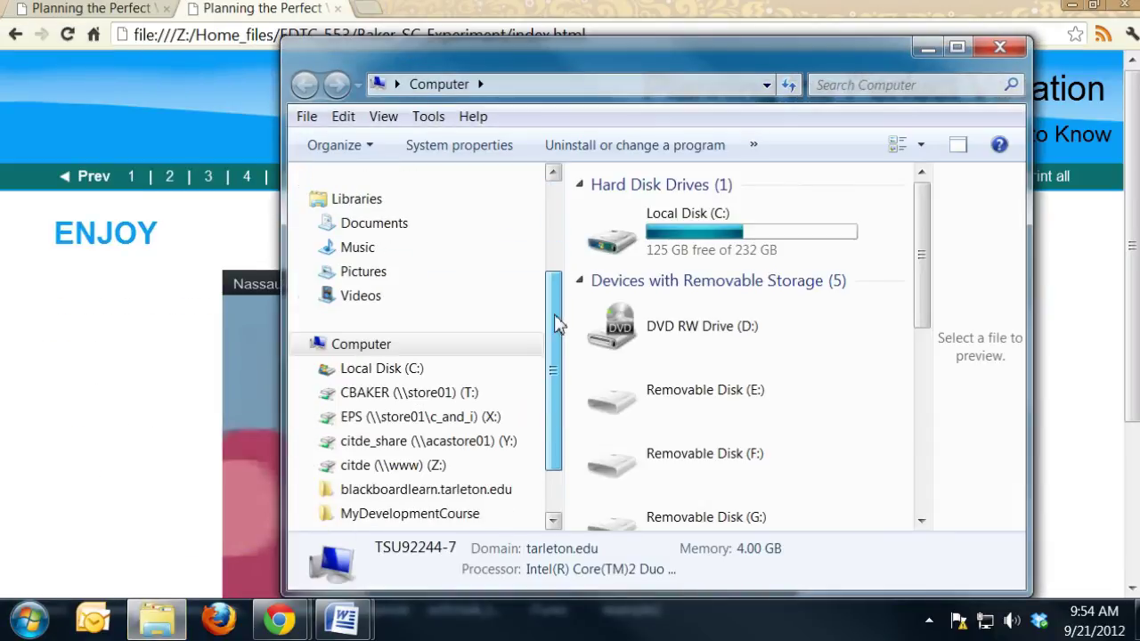
pyautogui.click(396, 465)
pyautogui.moveTo(924, 247); pyautogui.dragTo(931, 354)
pyautogui.doubleClick(664, 294)
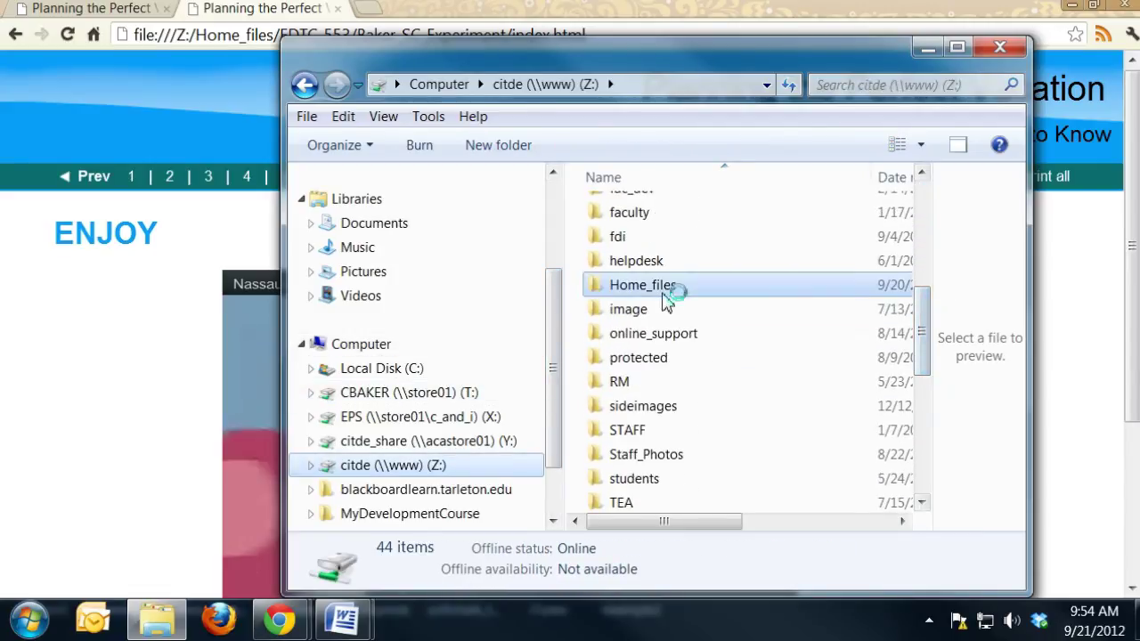
pyautogui.moveTo(922, 185)
pyautogui.mouseDown()
pyautogui.moveTo(923, 220)
pyautogui.moveTo(921, 199)
pyautogui.mouseUp()
pyautogui.doubleClick(793, 219)
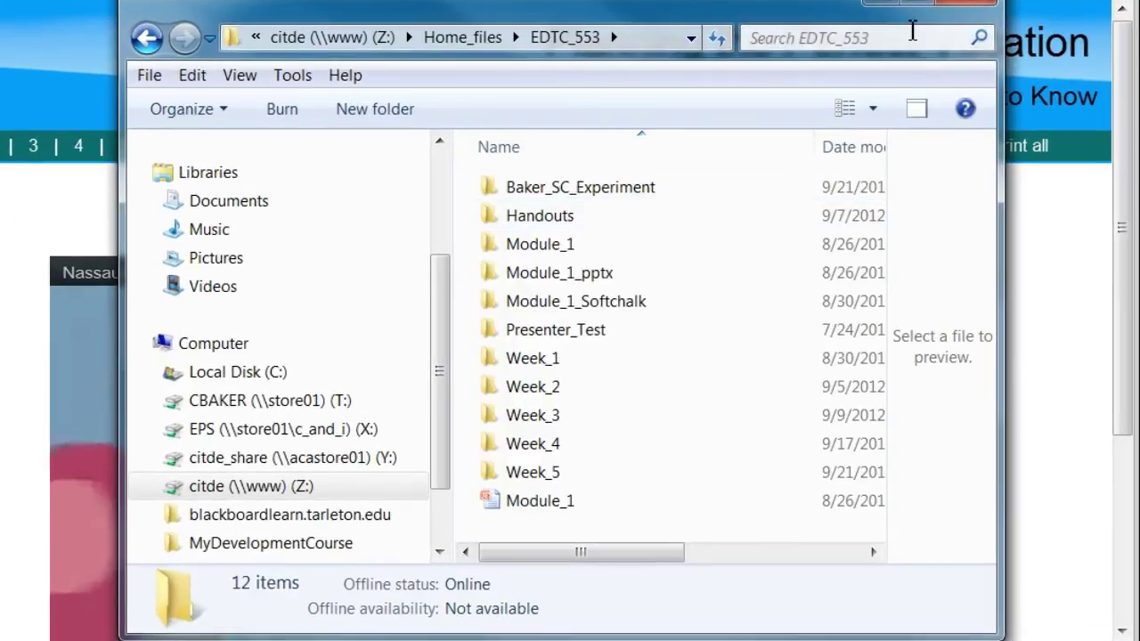
pyautogui.click(919, 4)
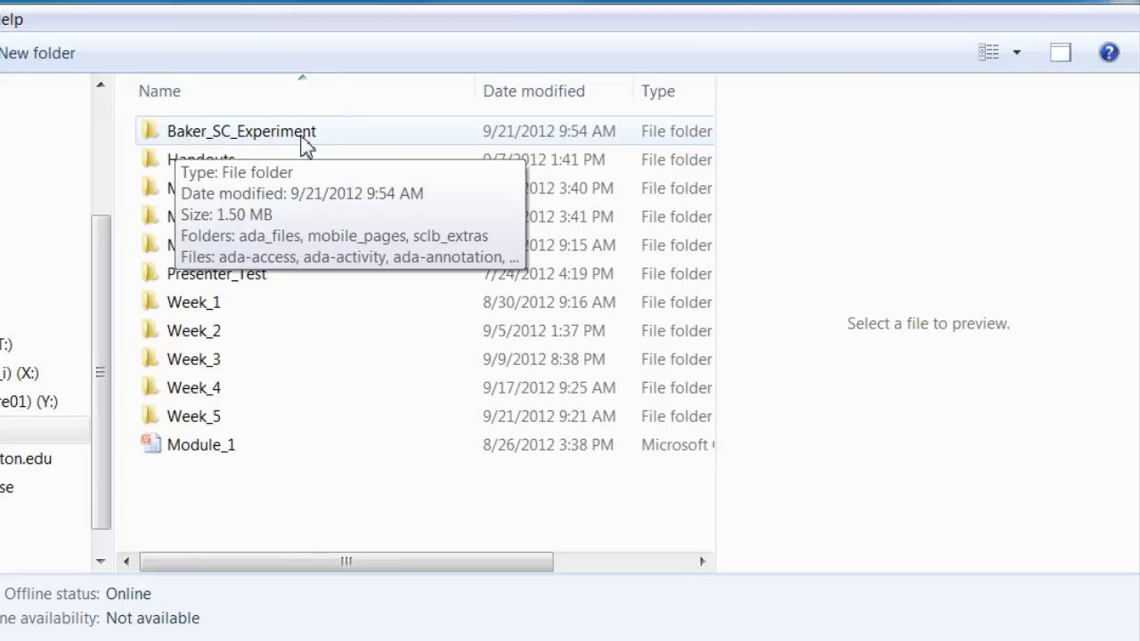
# Compress the Baker_SC_Experiment lesson folder into a zipped folder, keeping the default name
pyautogui.click(189, 139)
pyautogui.rightClick(188, 135)
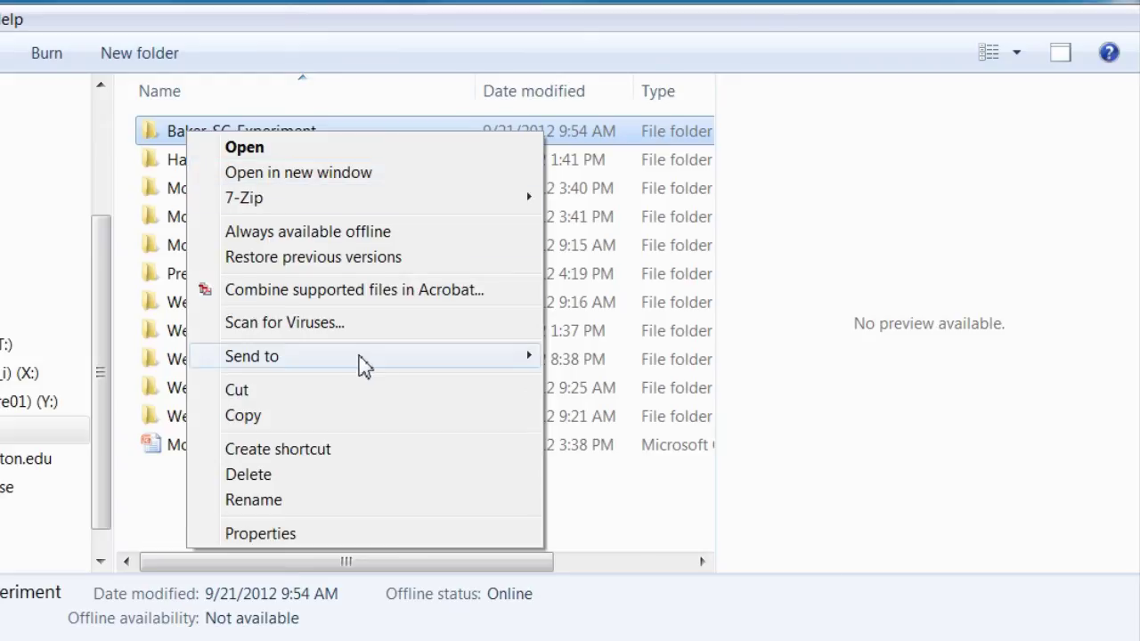
pyautogui.moveTo(363, 365)
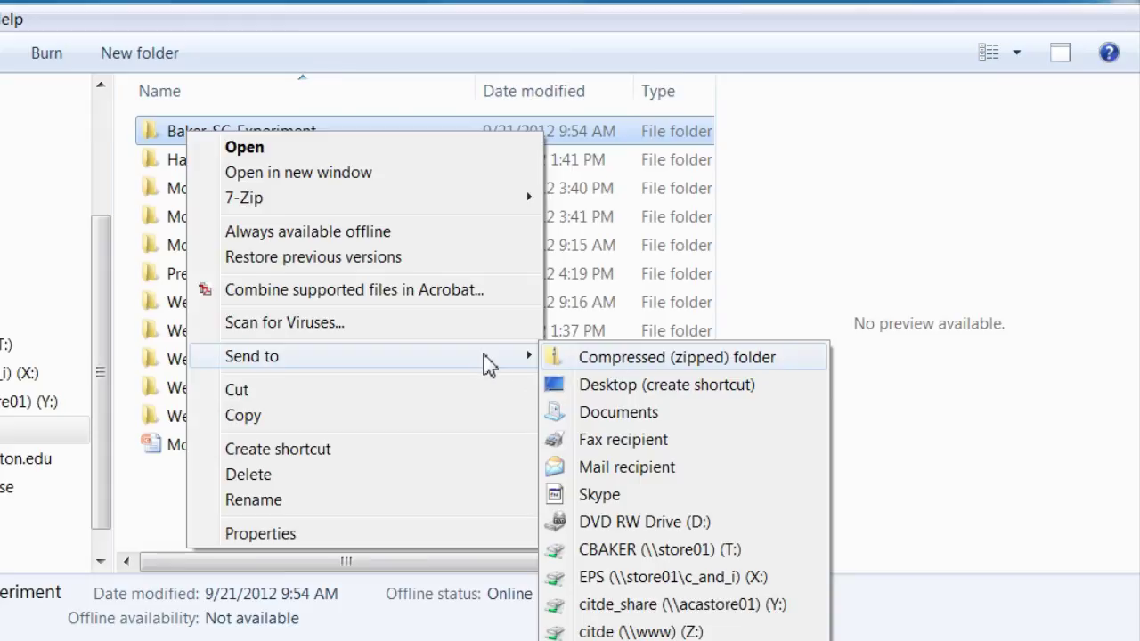
pyautogui.click(617, 358)
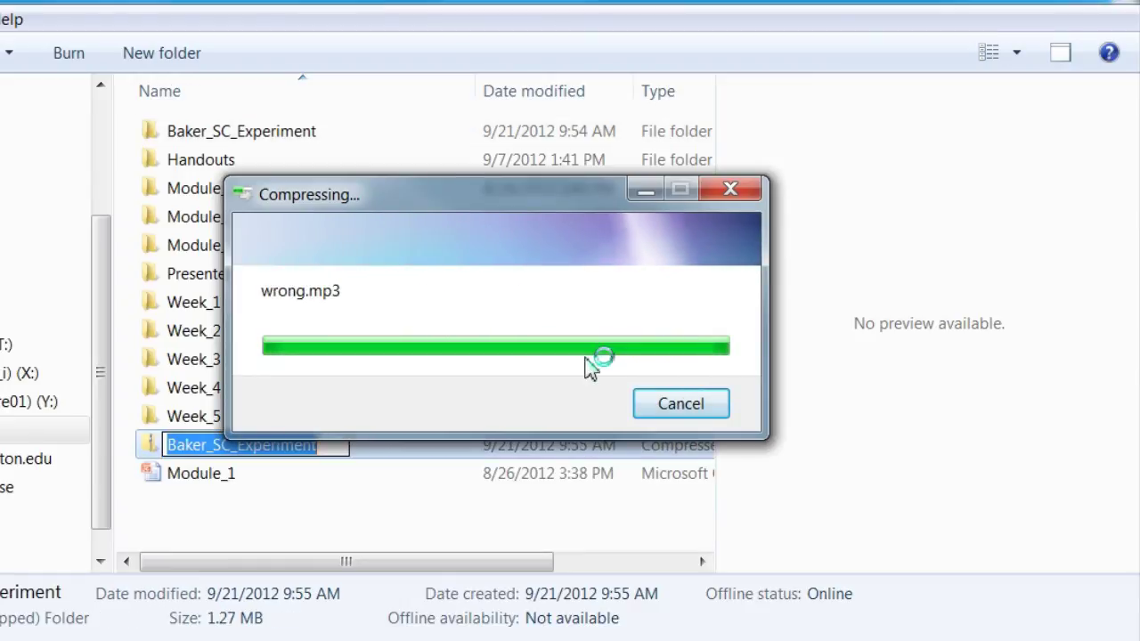
pyautogui.click(336, 518)
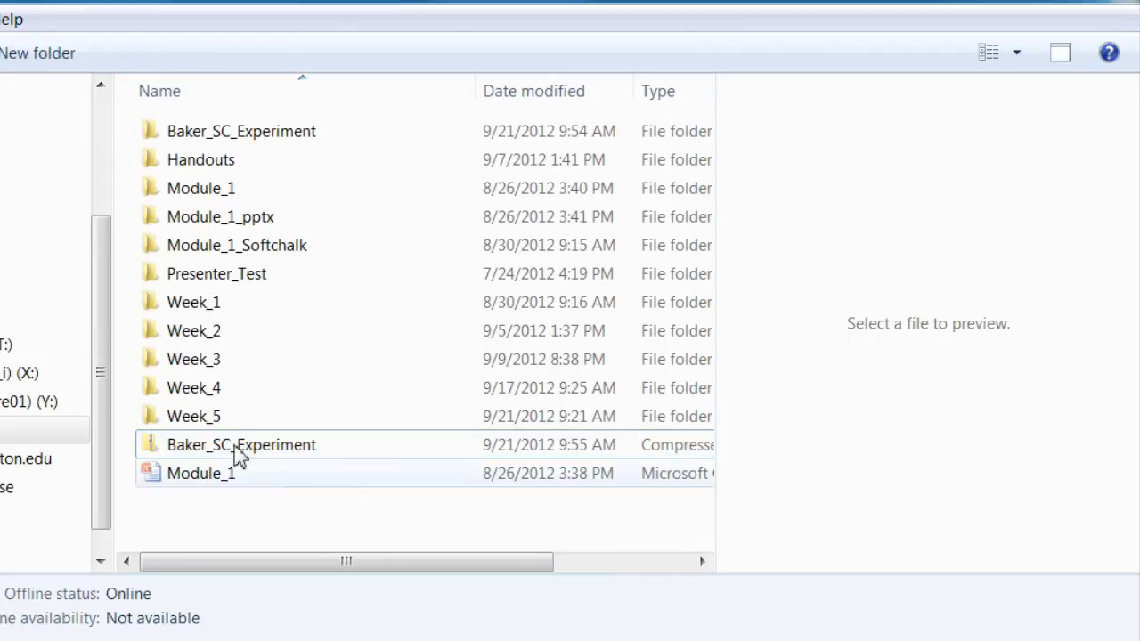
# Open the unzipped Baker_SC_Experiment folder, widen its file list, and open the index HTML file
pyautogui.doubleClick(256, 142)
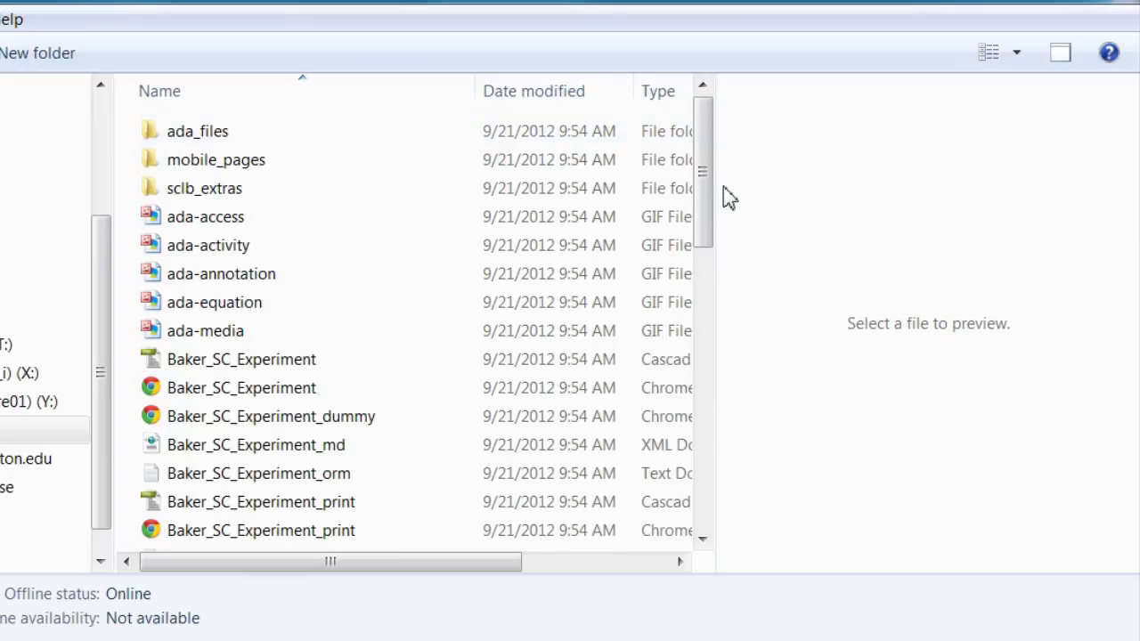
pyautogui.moveTo(718, 187); pyautogui.dragTo(807, 206)
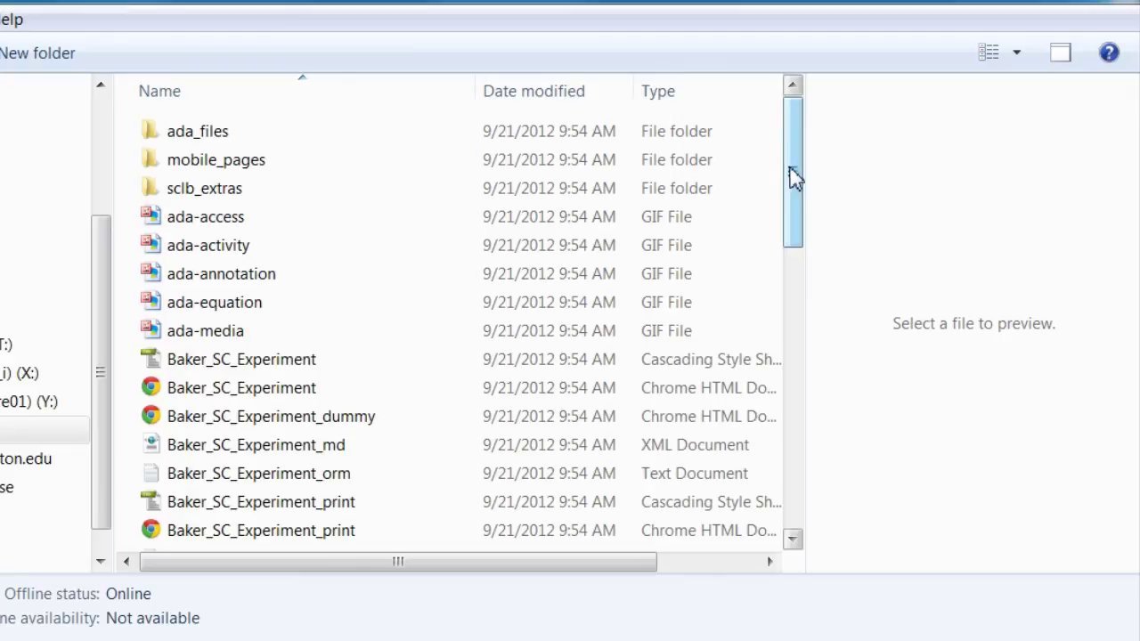
pyautogui.moveTo(796, 172); pyautogui.dragTo(822, 404)
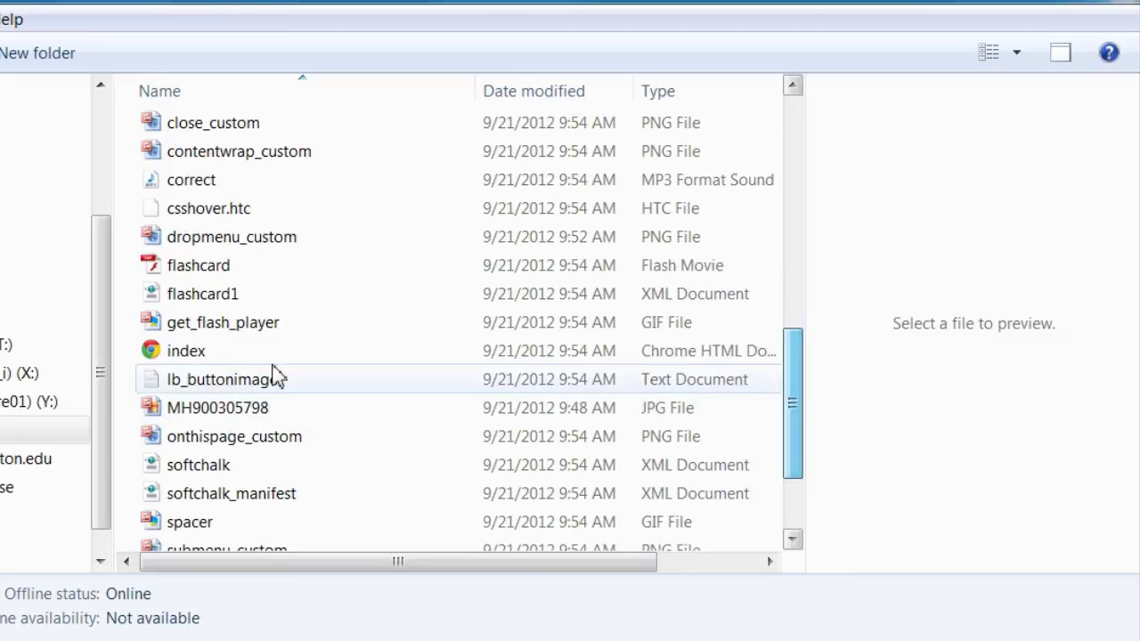
pyautogui.doubleClick(185, 352)
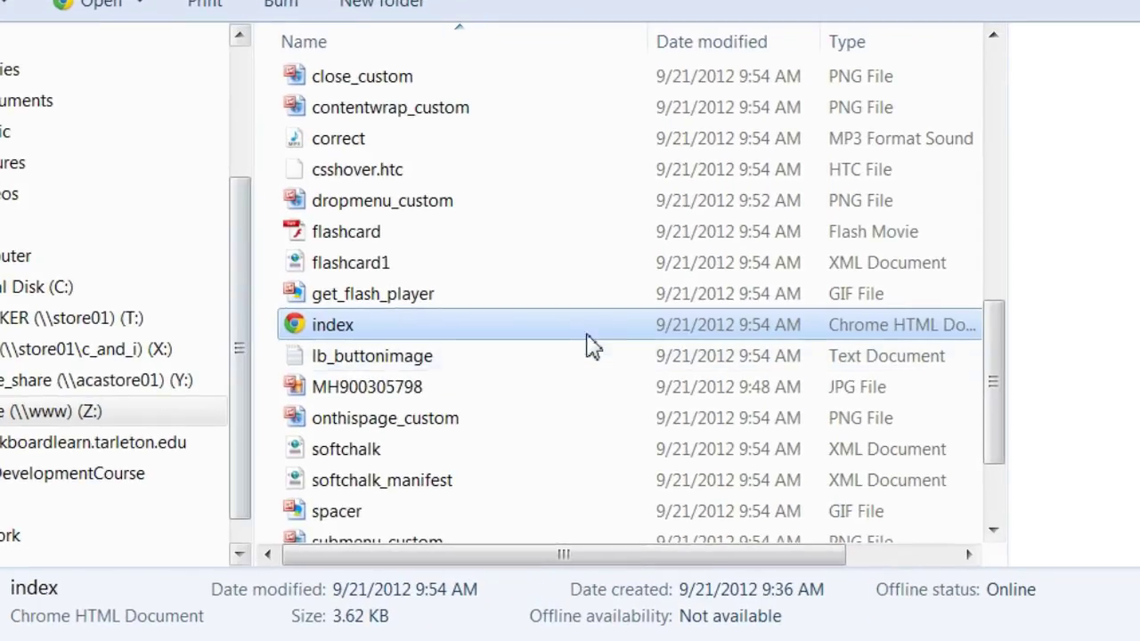
# Examine the lesson folder's HTML pages, custom images and subfolders, and return to the EDTC_553 folder
pyautogui.moveTo(1005, 378); pyautogui.dragTo(993, 258)
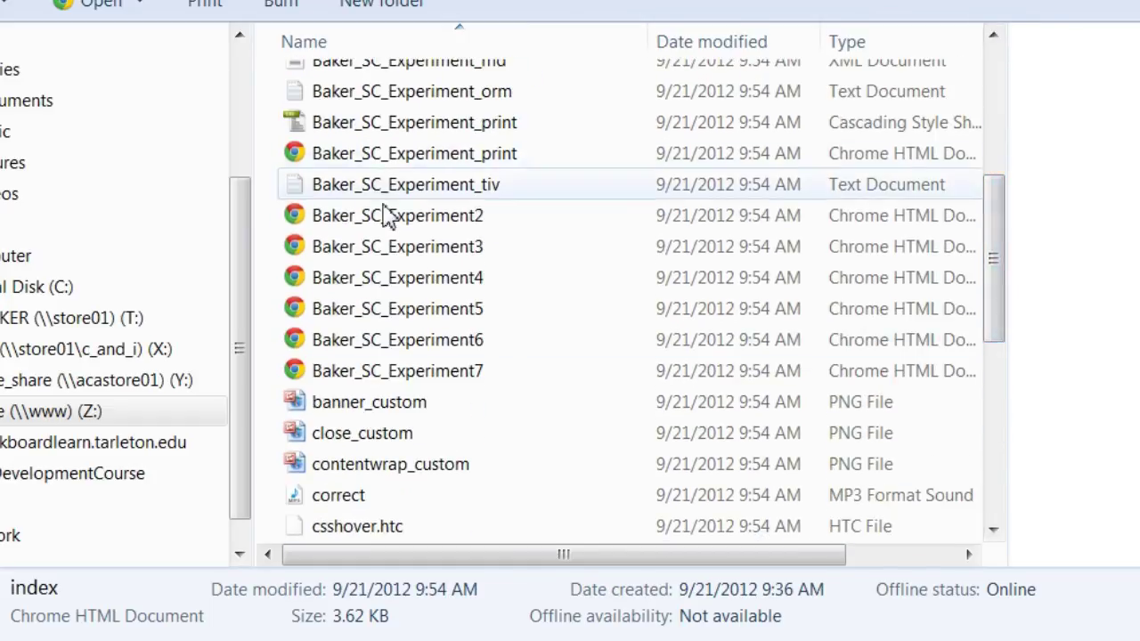
pyautogui.click(382, 408)
pyautogui.click(379, 437)
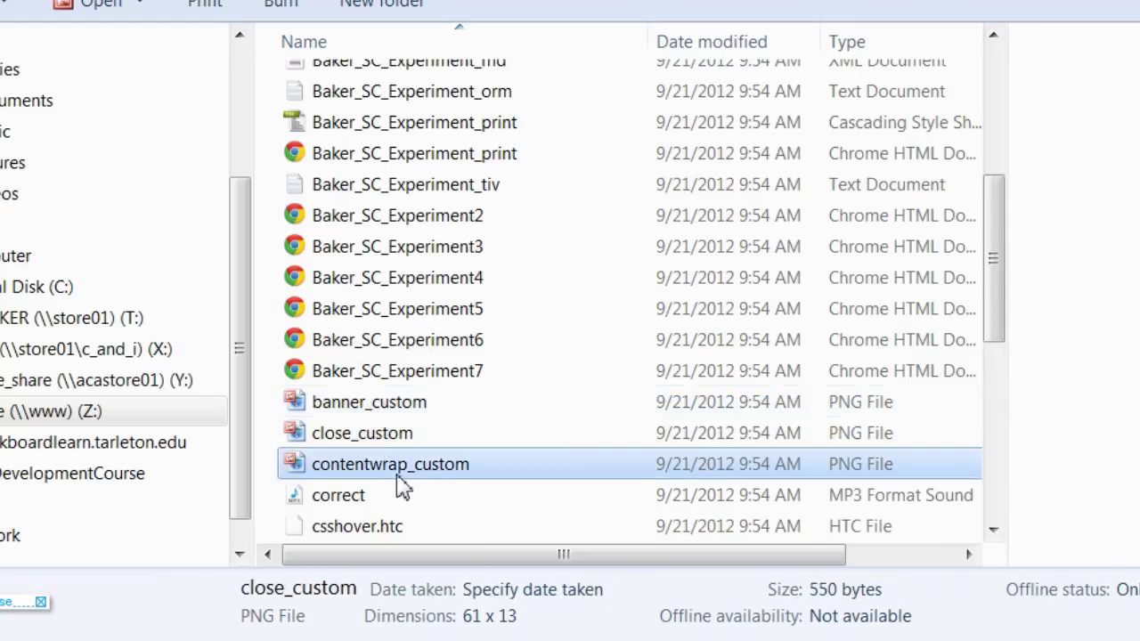
pyautogui.click(383, 465)
pyautogui.moveTo(996, 307); pyautogui.dragTo(1007, 163)
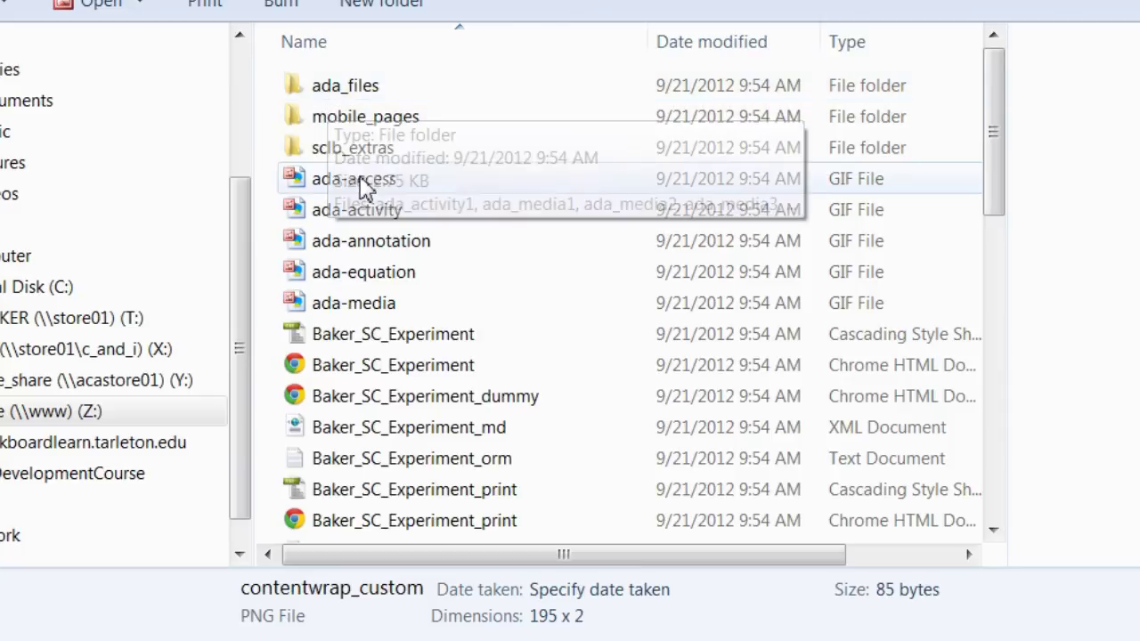
pyautogui.moveTo(1000, 173); pyautogui.dragTo(988, 153)
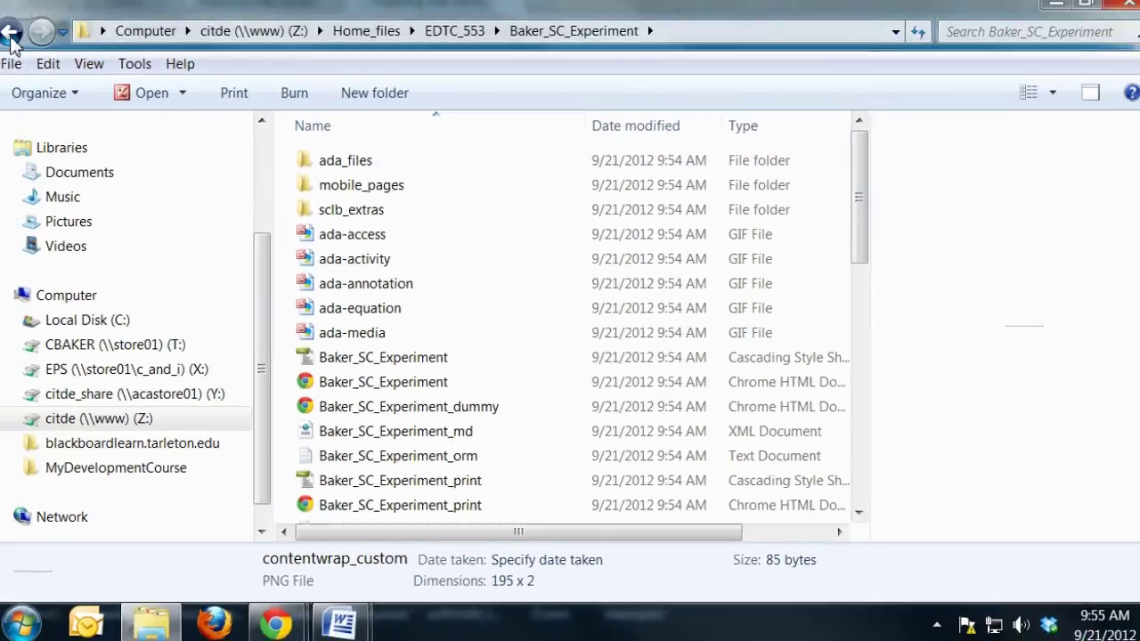
pyautogui.click(0, 0)
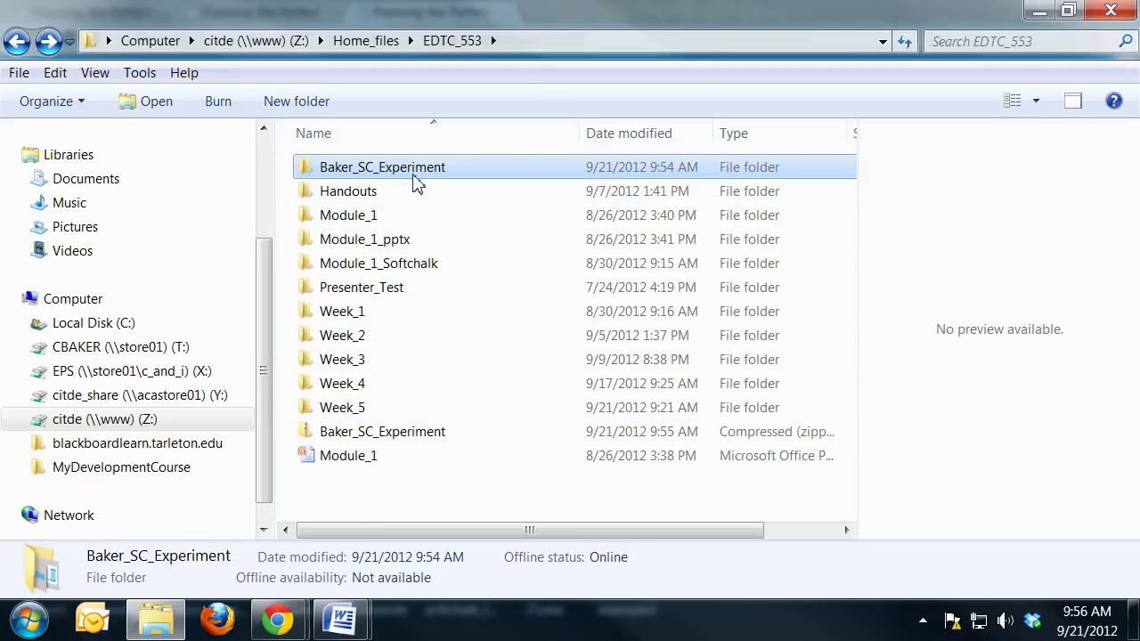
pyautogui.click(423, 436)
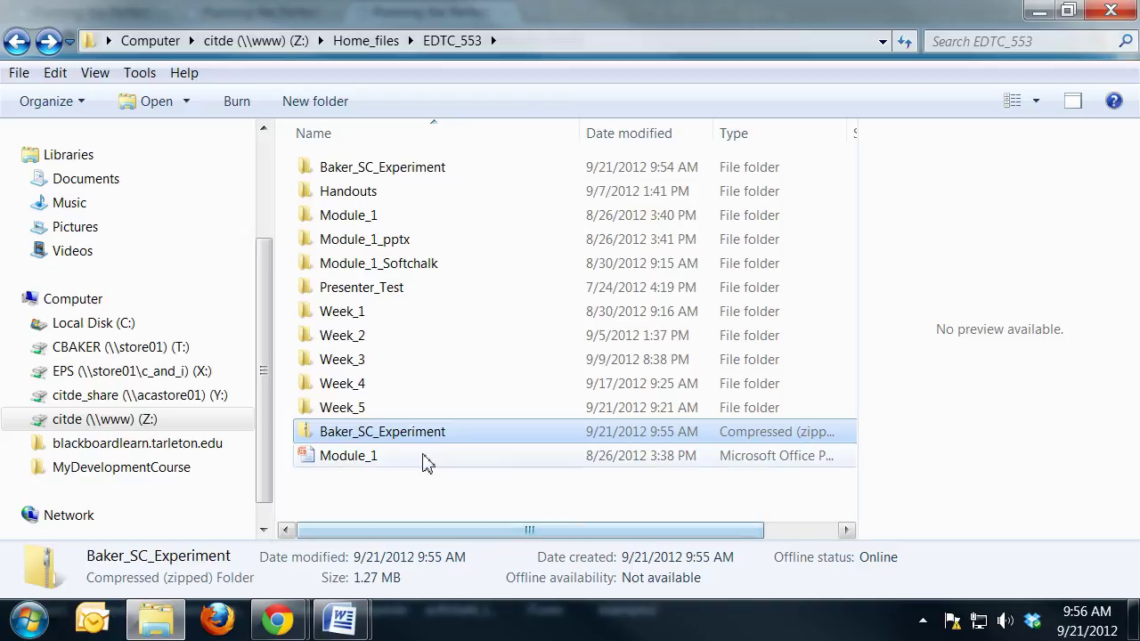
pyautogui.click(437, 492)
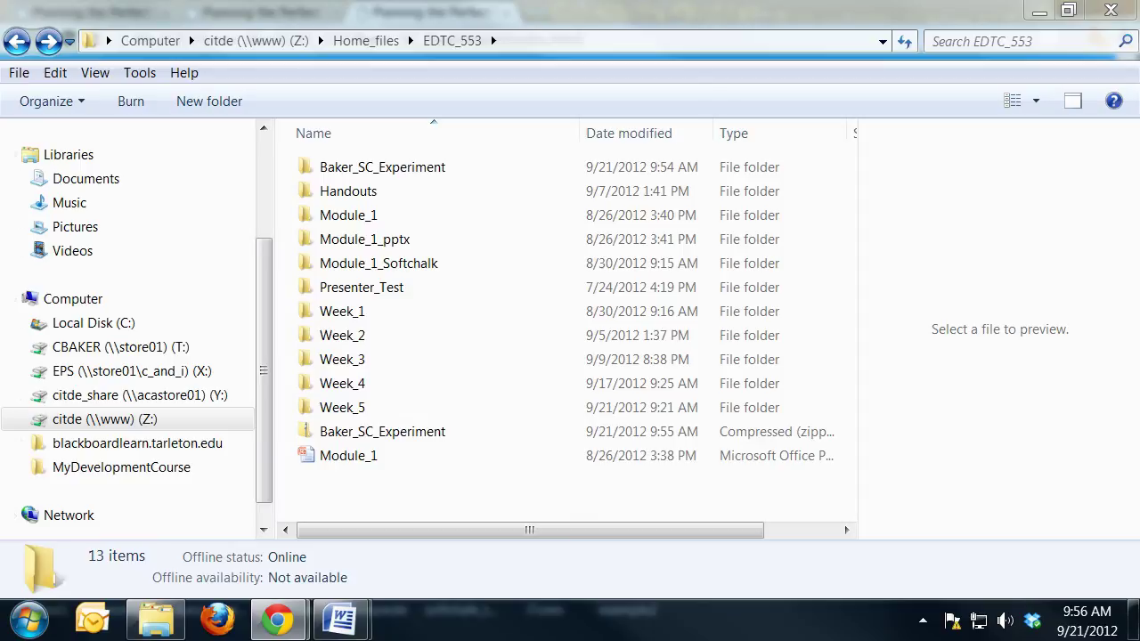
# Switch to Blackboard Learn in Chrome and start a new message from the course's Mail area
pyautogui.hotkey('alt', 'Tab')
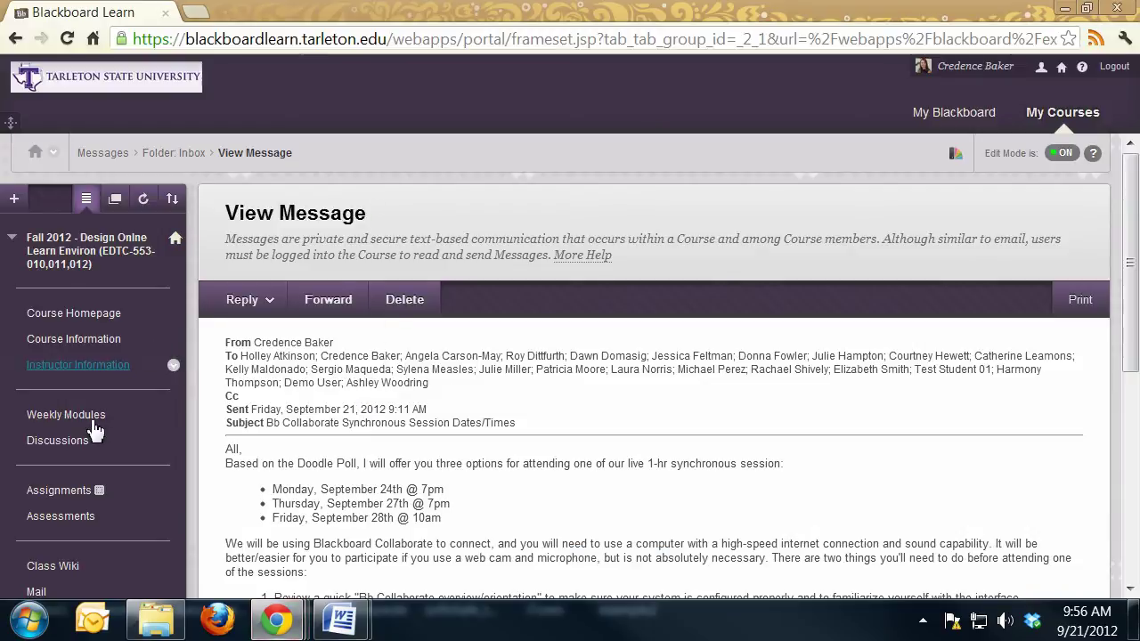
pyautogui.scroll(-2, 76, 530)
pyautogui.click(40, 461)
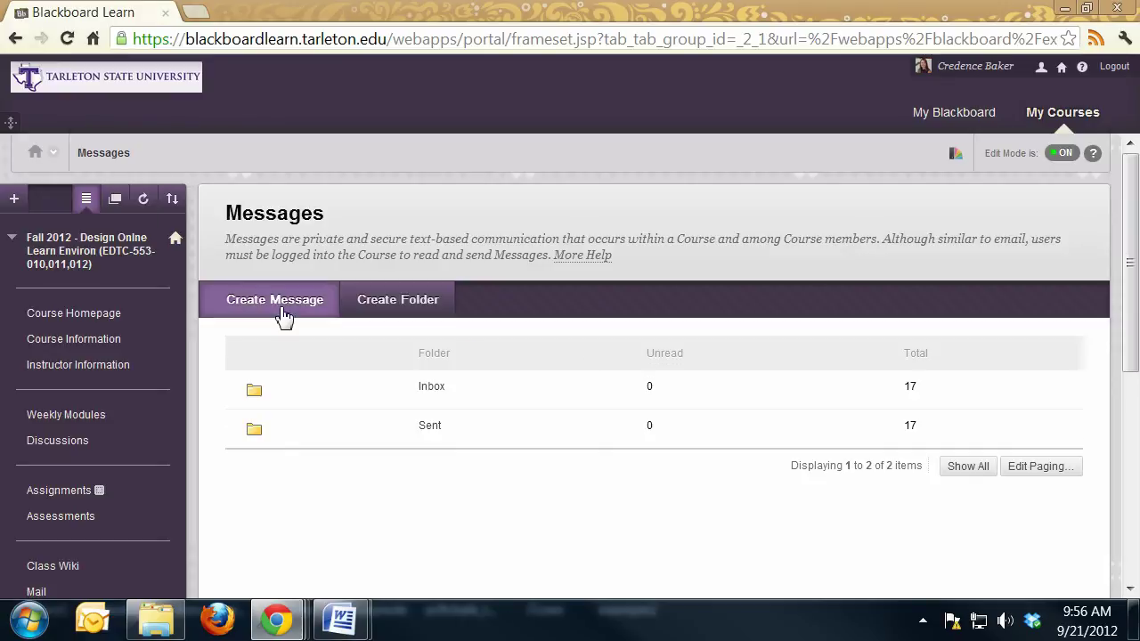
pyautogui.click(280, 303)
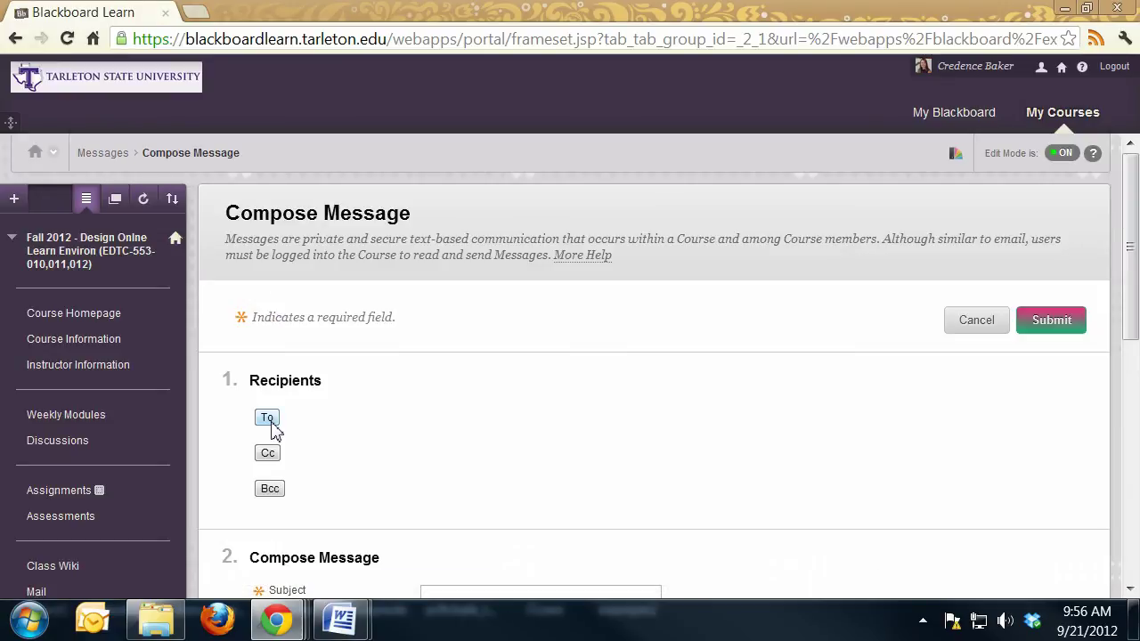
# Add the course instructor as the To recipient and enter the sender's surname followed by "SoftChalk Lesson" as the subject
pyautogui.click(269, 420)
pyautogui.click(412, 454)
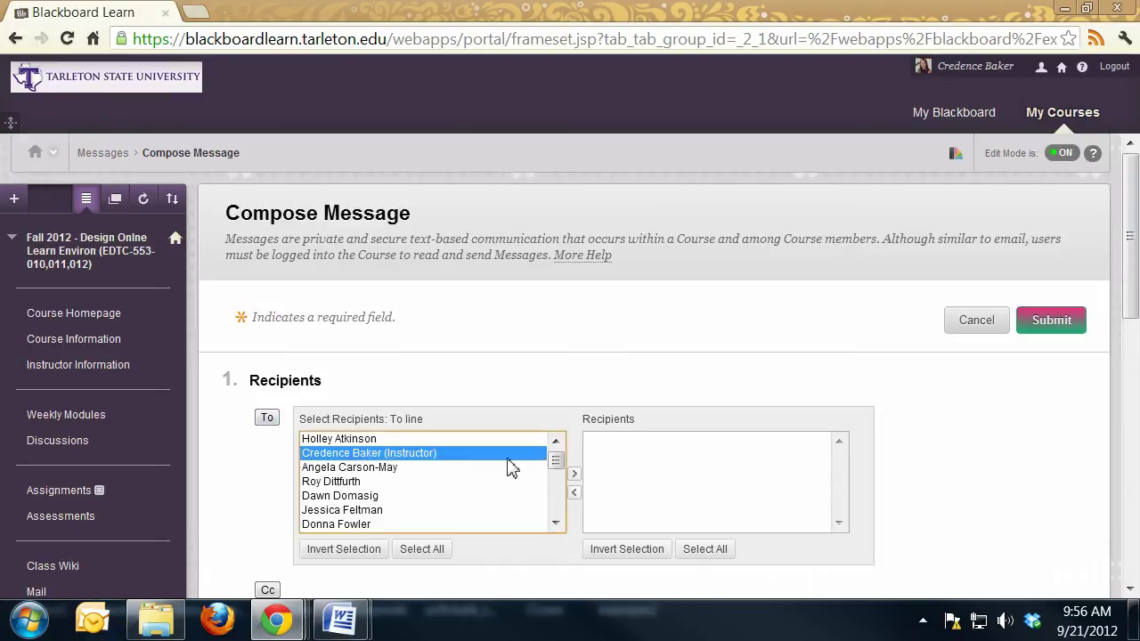
pyautogui.click(575, 480)
pyautogui.scroll(-4, 636, 407)
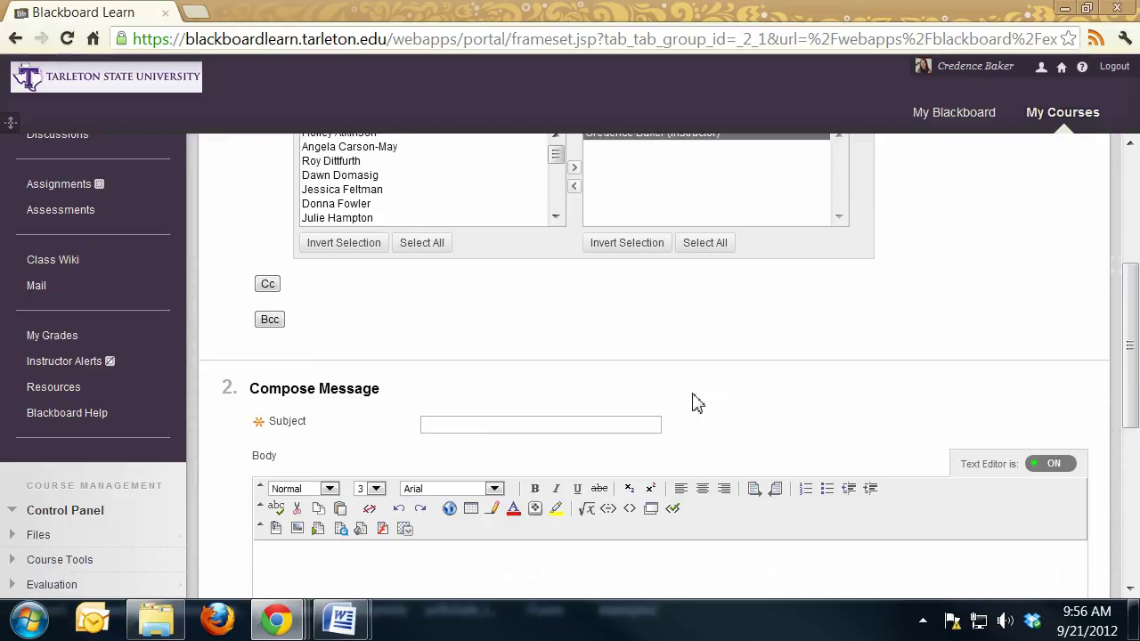
pyautogui.click(575, 427)
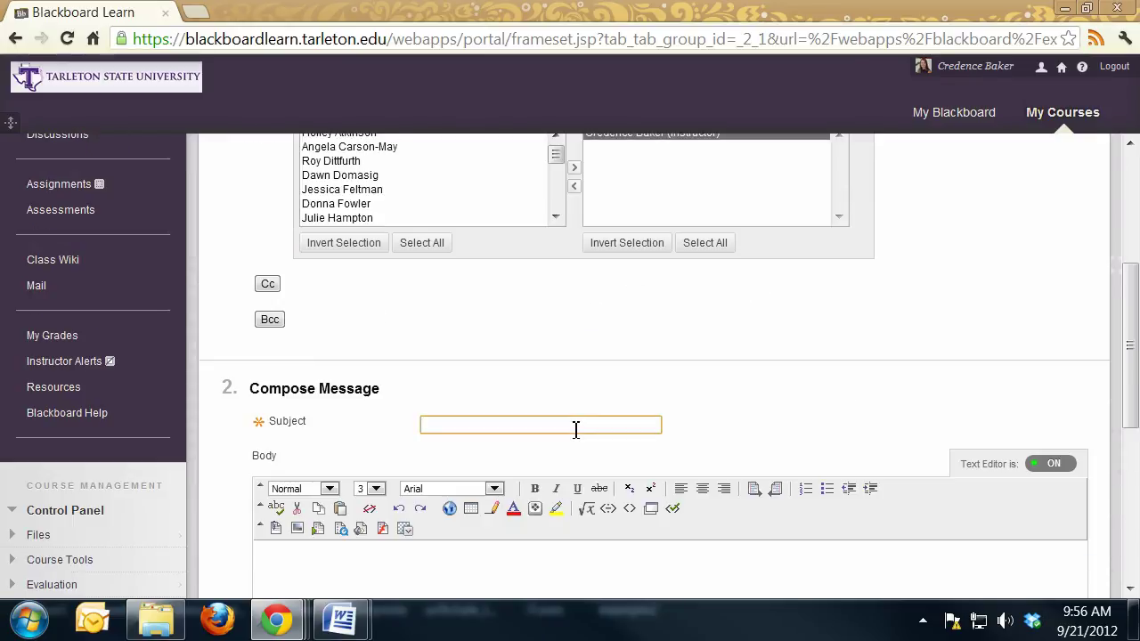
pyautogui.write('Baker SoftChalk Lesson')
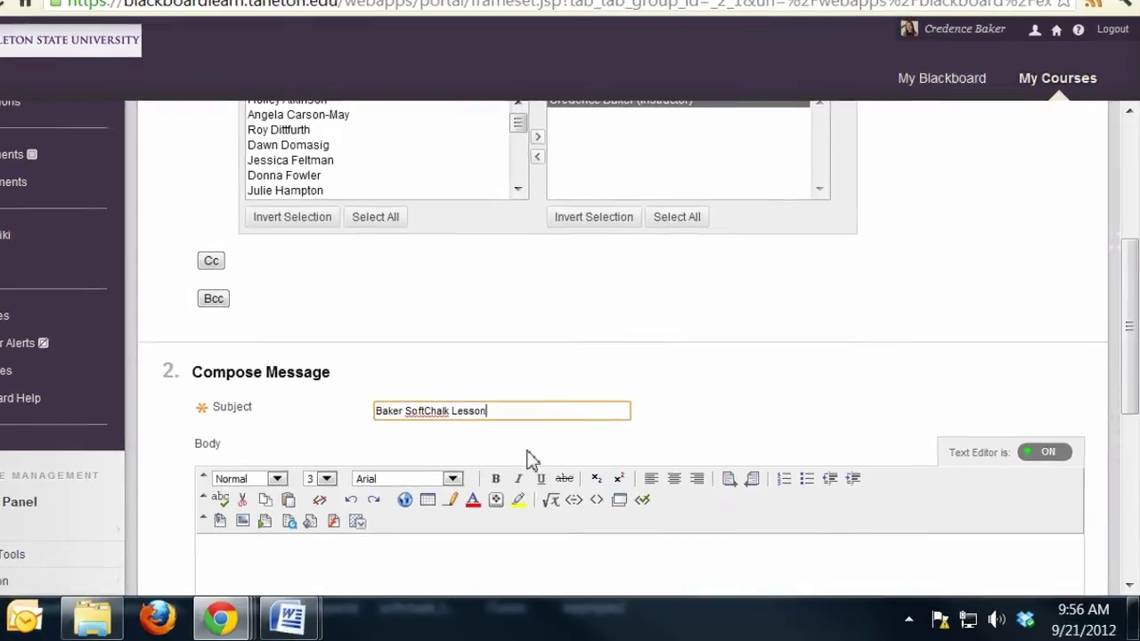
# Write the message body: "Attached you will find my SoftChalk lesson. I had fun making it and hope you and the class enjoy reviewing it!"
pyautogui.scroll(-2, 548, 457)
pyautogui.click(541, 454)
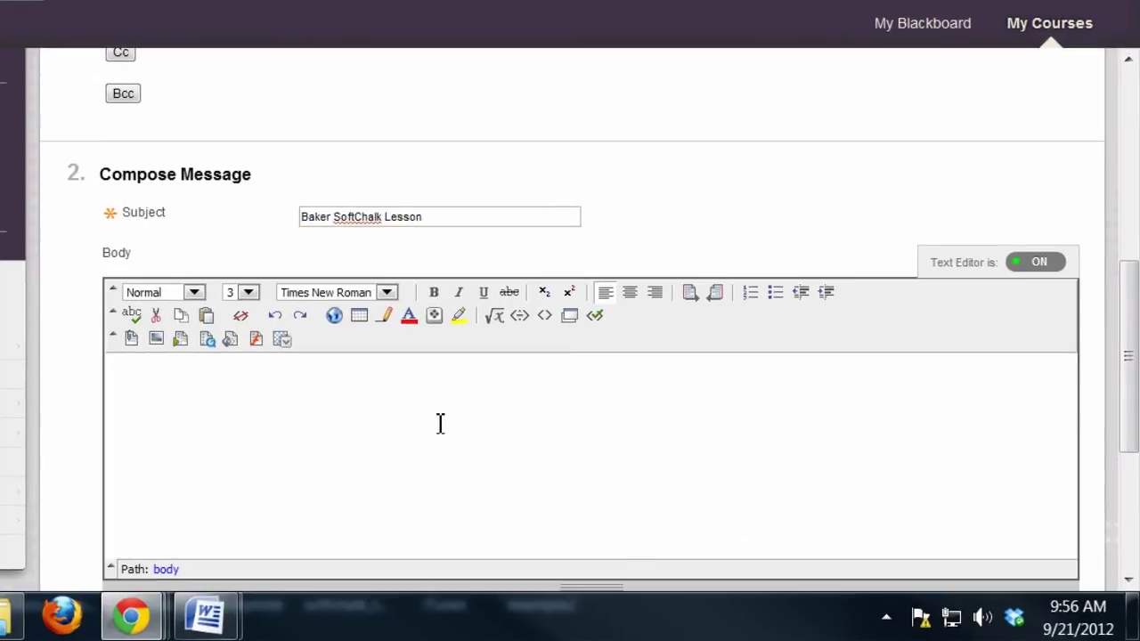
pyautogui.write('Attached you will find my SoftC')
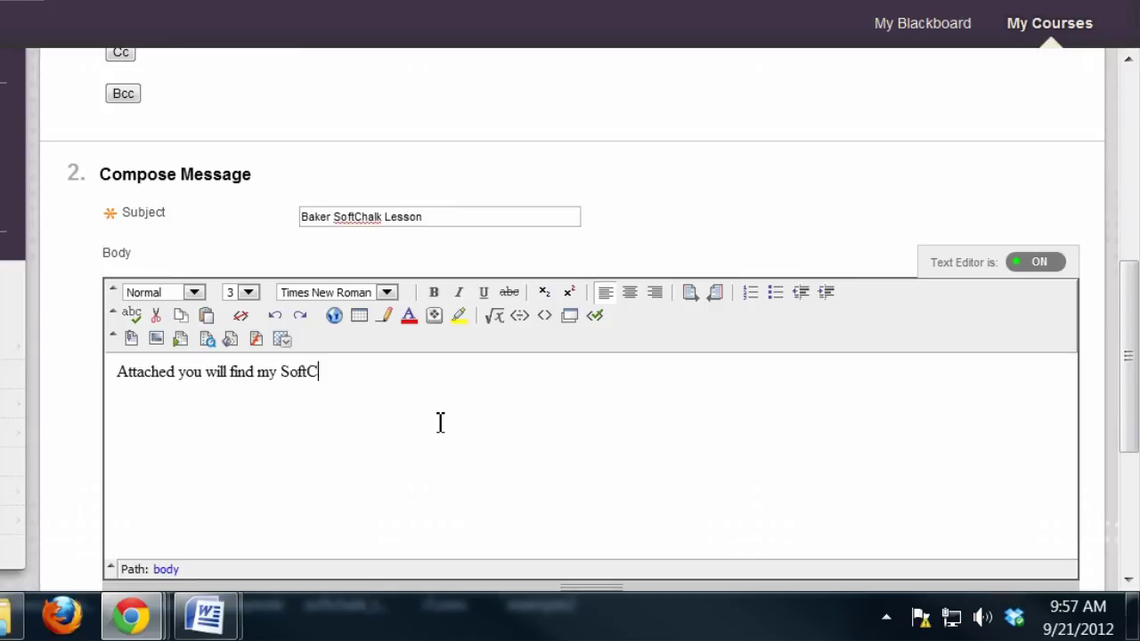
pyautogui.write('halk lesson. I had fun')
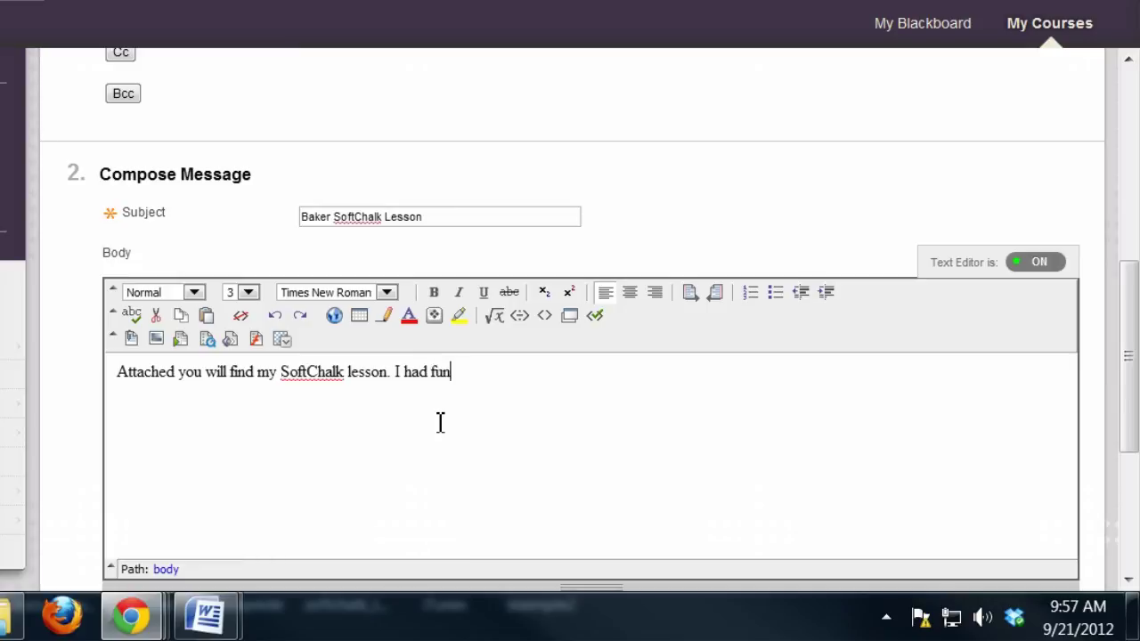
pyautogui.write(' making it and')
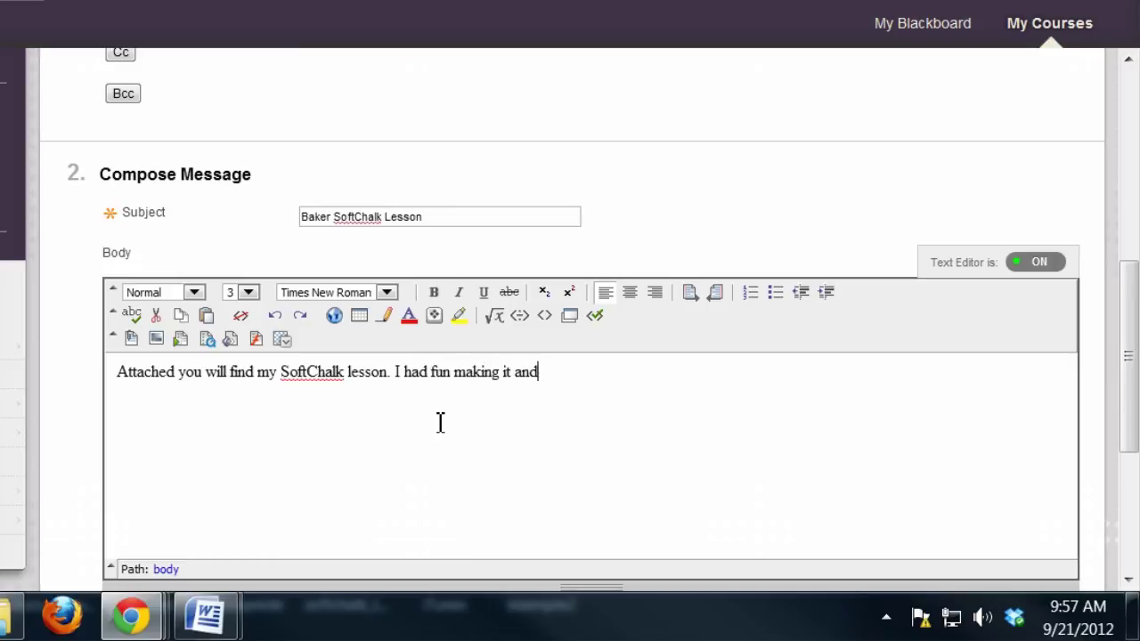
pyautogui.write(' hope you and the class enjo')
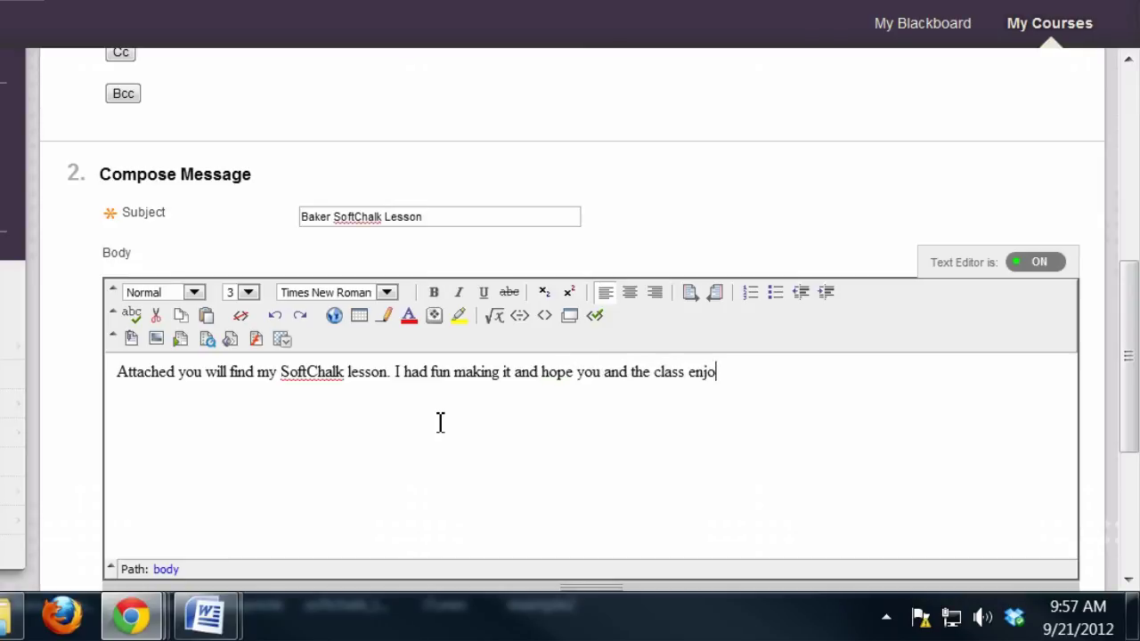
pyautogui.write('y reviewing it!')
# Sign the message with "~Student" on a new line below the body text
pyautogui.press('Return')
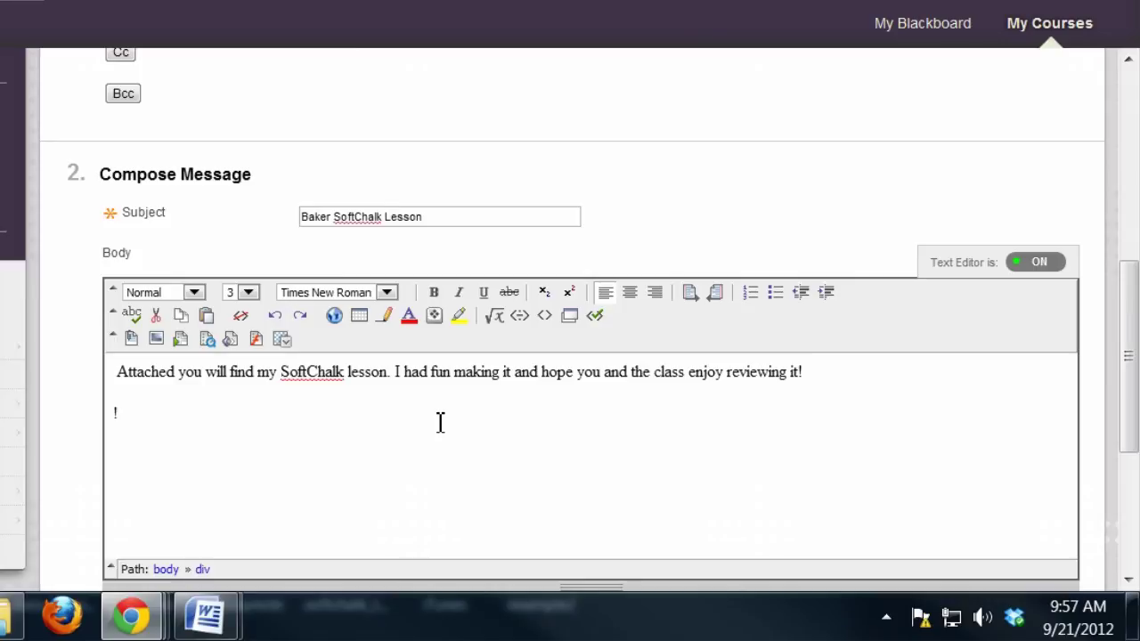
pyautogui.write('~STu')
pyautogui.press('BackSpace')
pyautogui.press('BackSpace')
pyautogui.write('tudent')
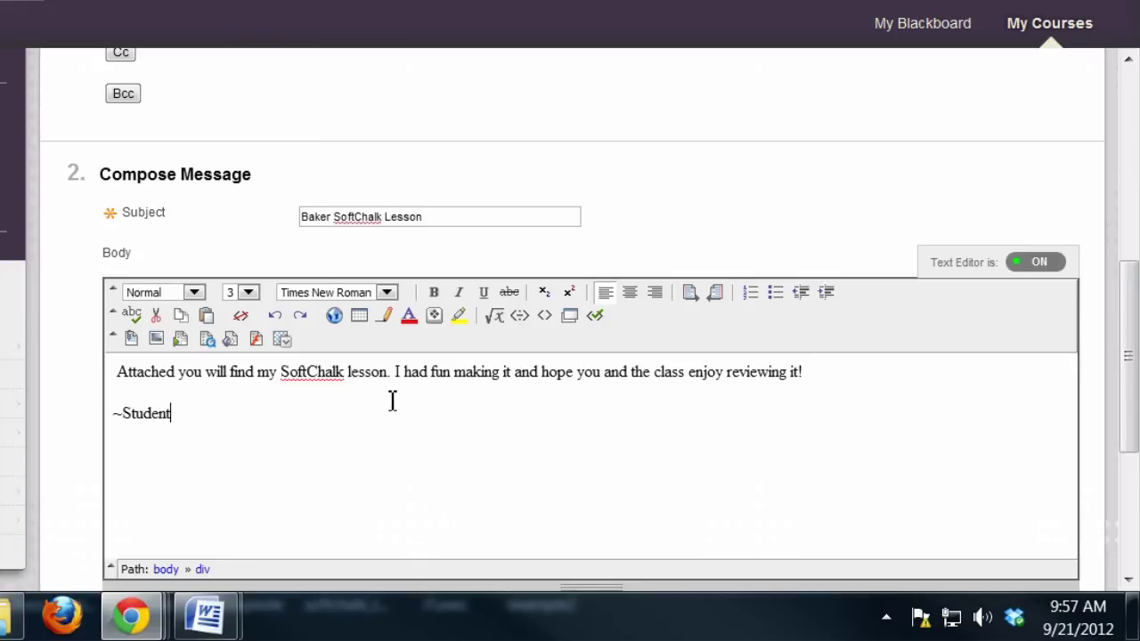
# Attach the zipped Baker_SC_Experiment folder from Home_files > EDTC_553 on the citde (Z:) drive to the message
pyautogui.scroll(-4, 385, 399)
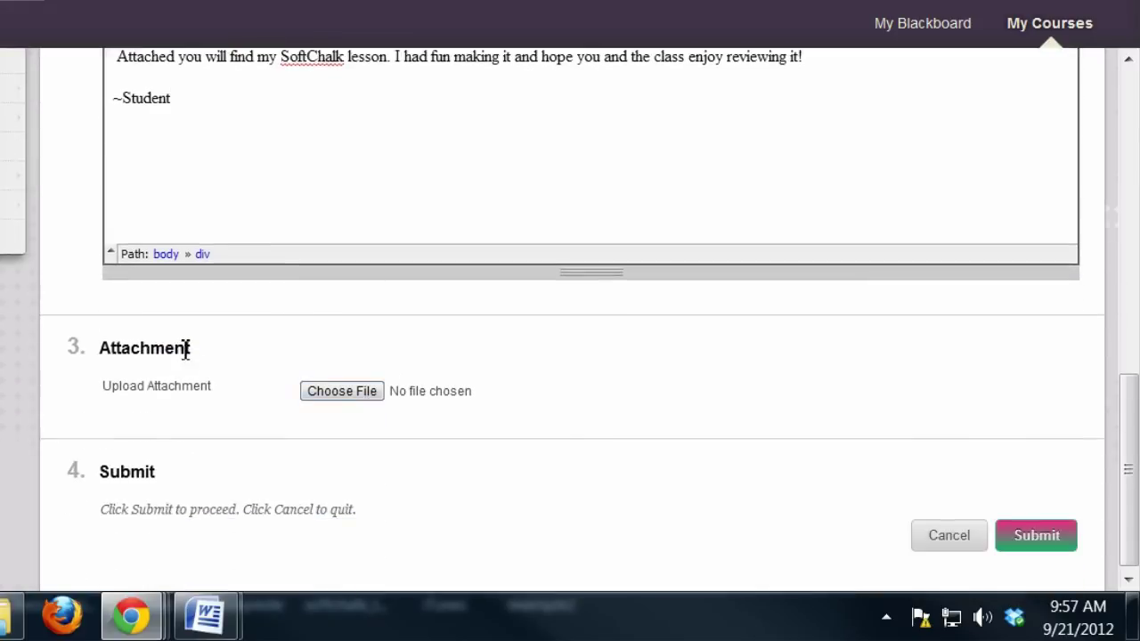
pyautogui.click(331, 397)
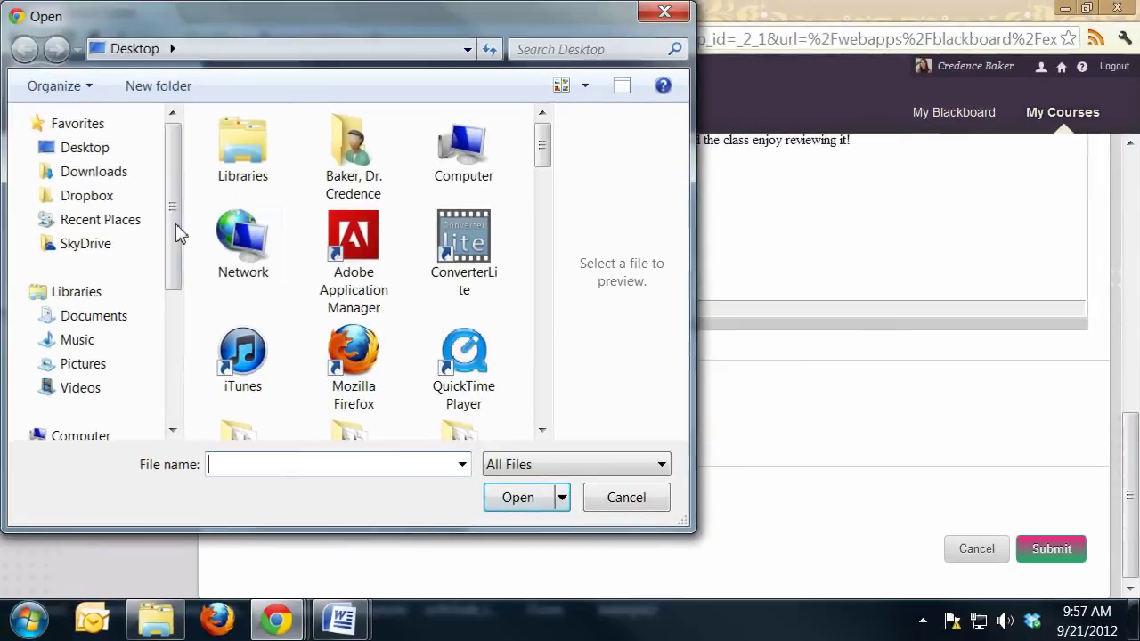
pyautogui.moveTo(176, 231); pyautogui.dragTo(175, 311)
pyautogui.click(123, 410)
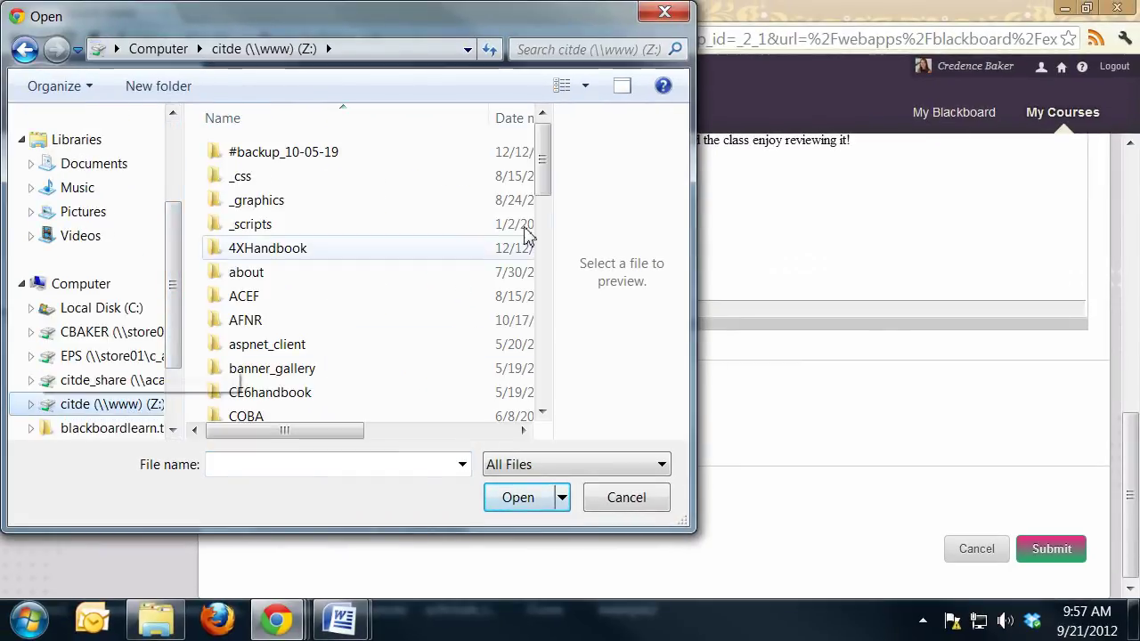
pyautogui.moveTo(541, 178); pyautogui.dragTo(522, 262)
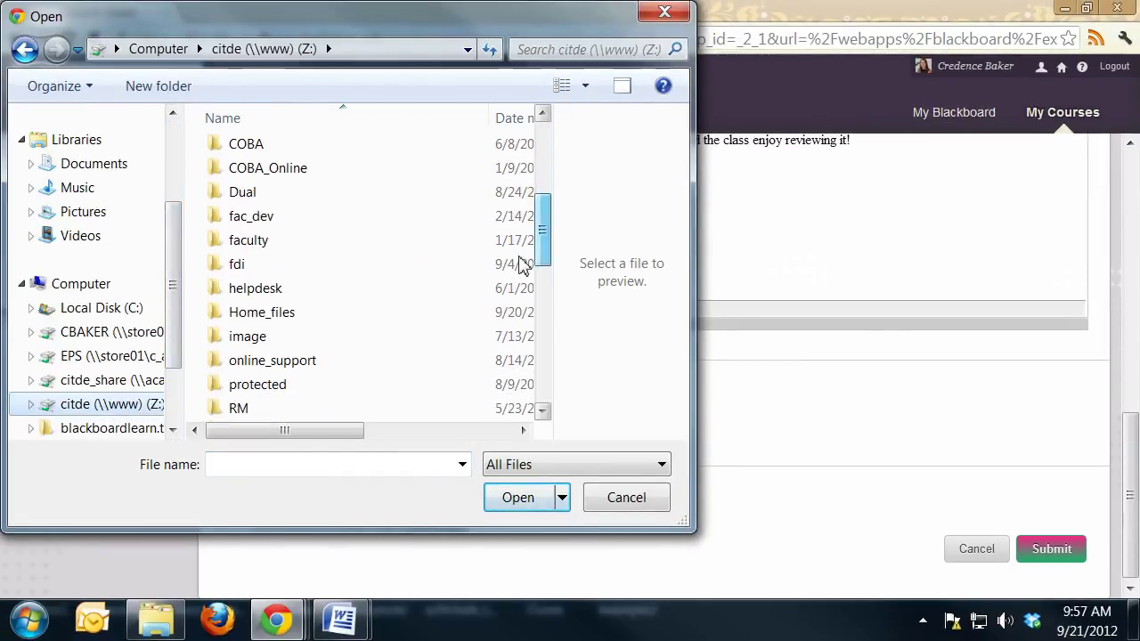
pyautogui.doubleClick(287, 320)
pyautogui.doubleClick(288, 229)
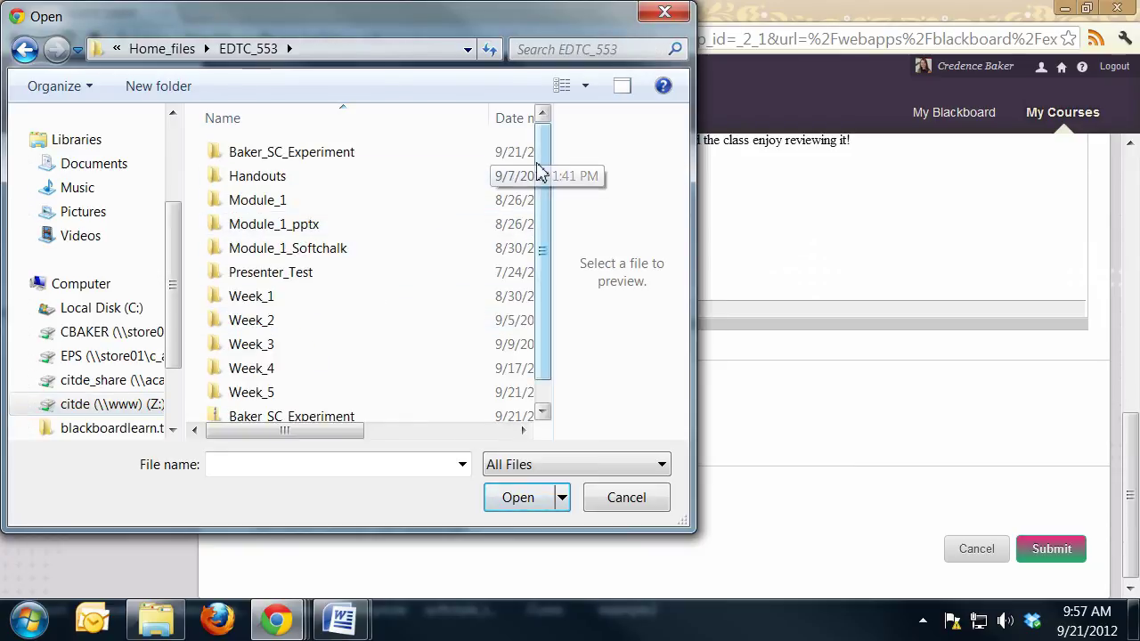
pyautogui.moveTo(540, 173); pyautogui.dragTo(552, 203)
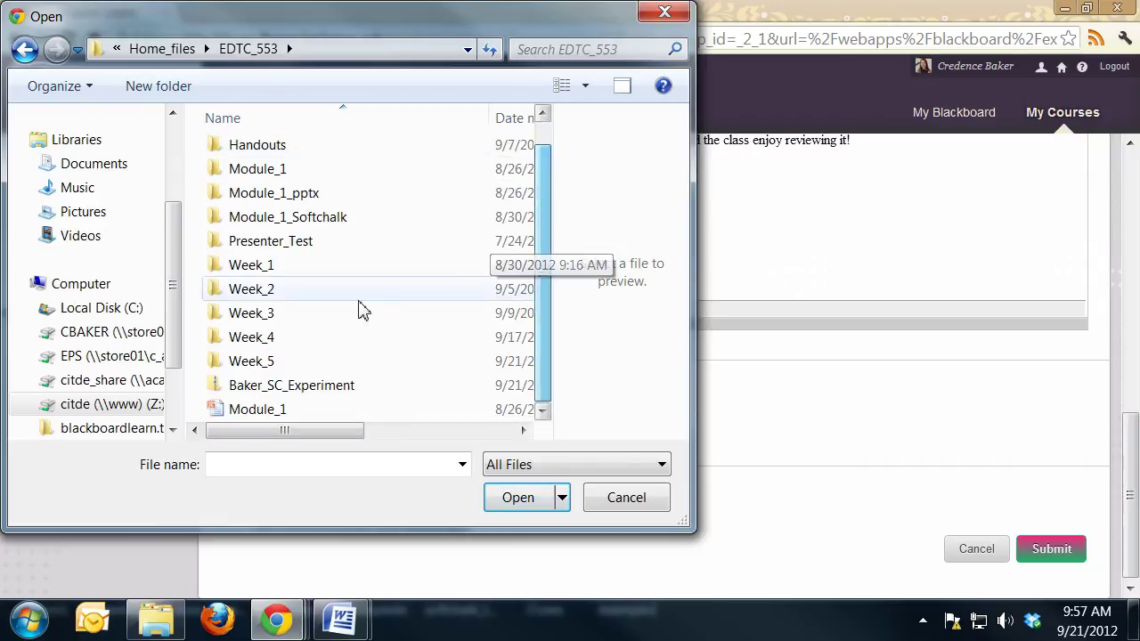
pyautogui.click(229, 392)
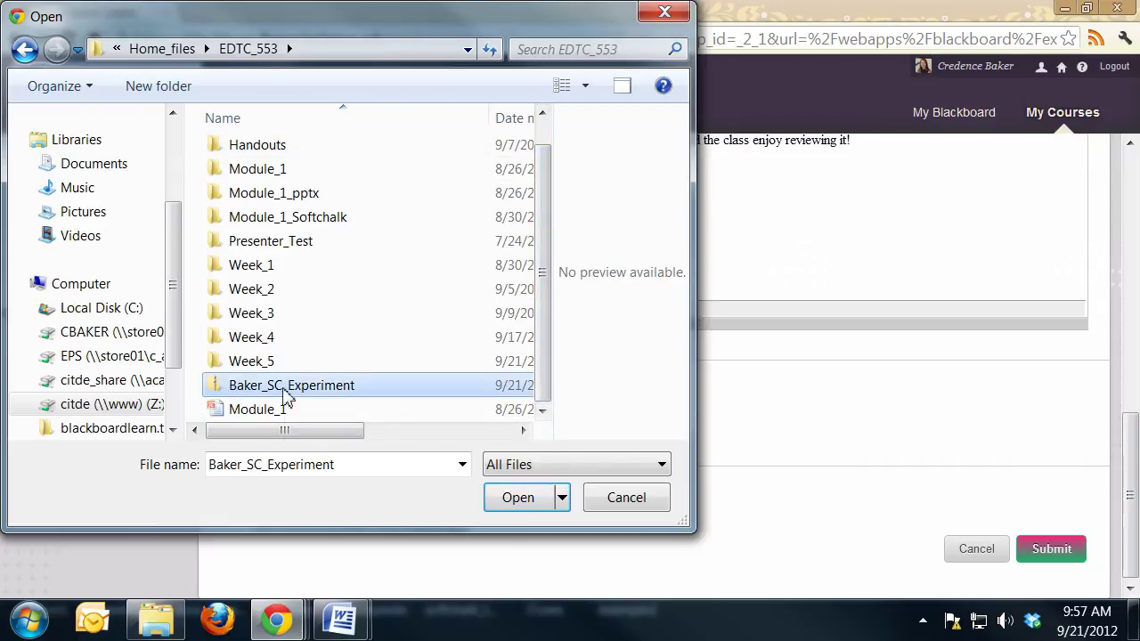
pyautogui.click(526, 498)
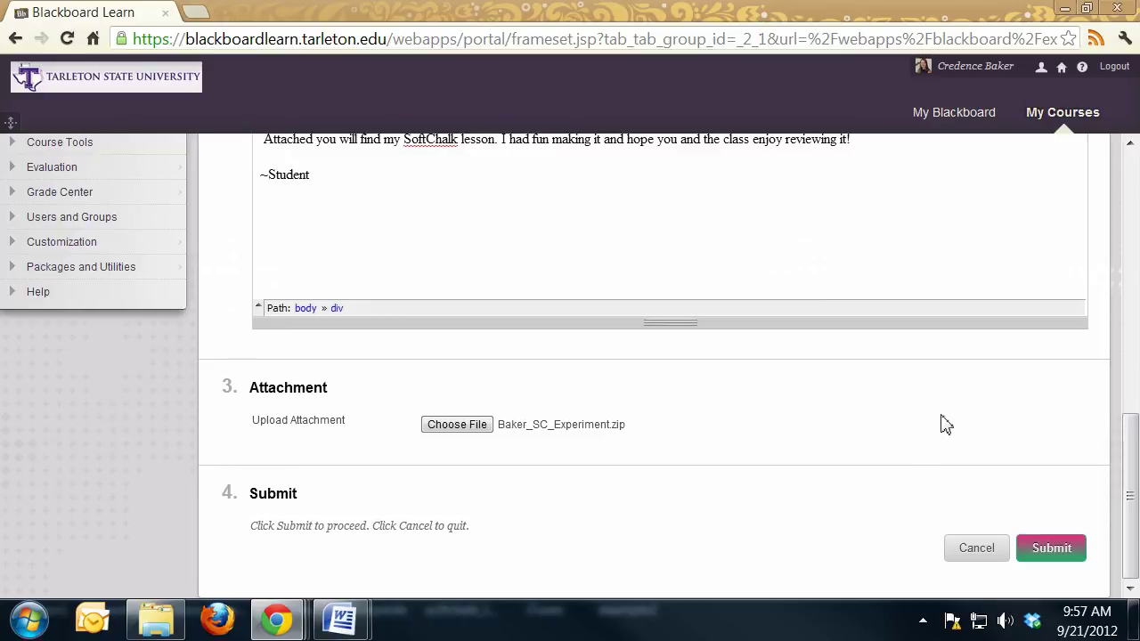
# Submit the message with its attachment and dismiss the success notice on the Messages page
pyautogui.click(1051, 549)
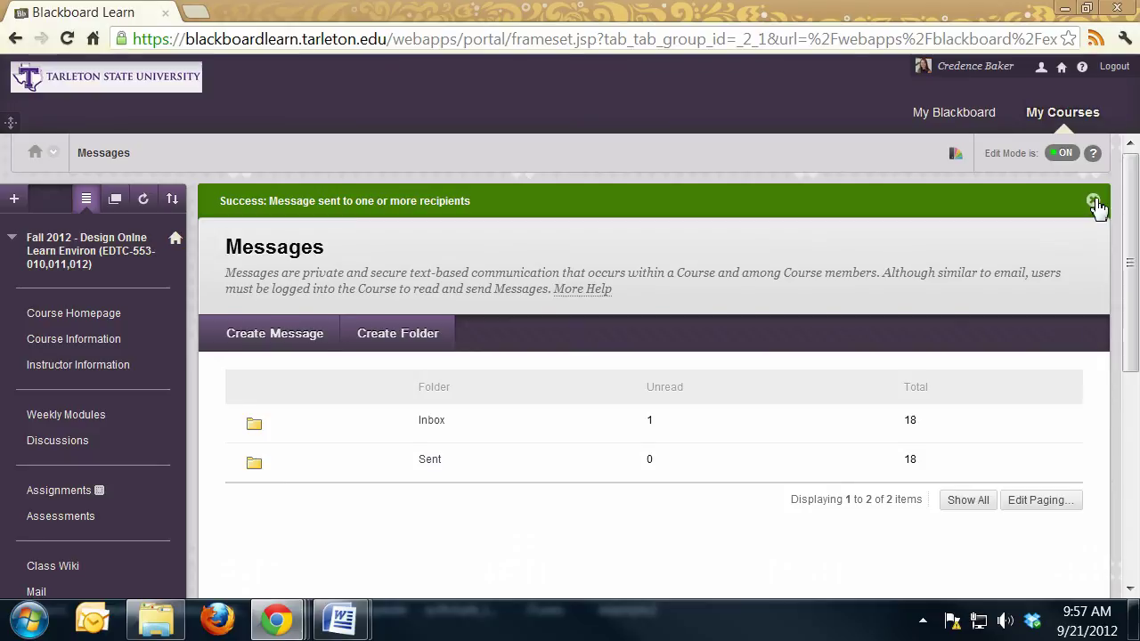
pyautogui.click(1098, 205)
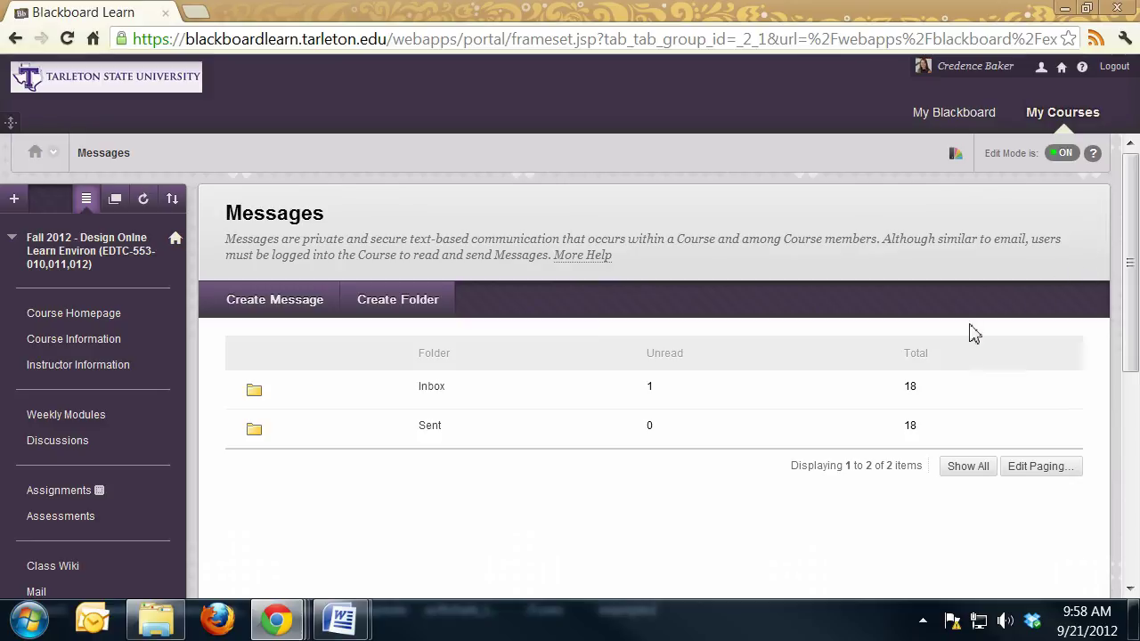
pyautogui.moveTo(1135, 289); pyautogui.dragTo(1131, 262)
pyautogui.click(922, 621)
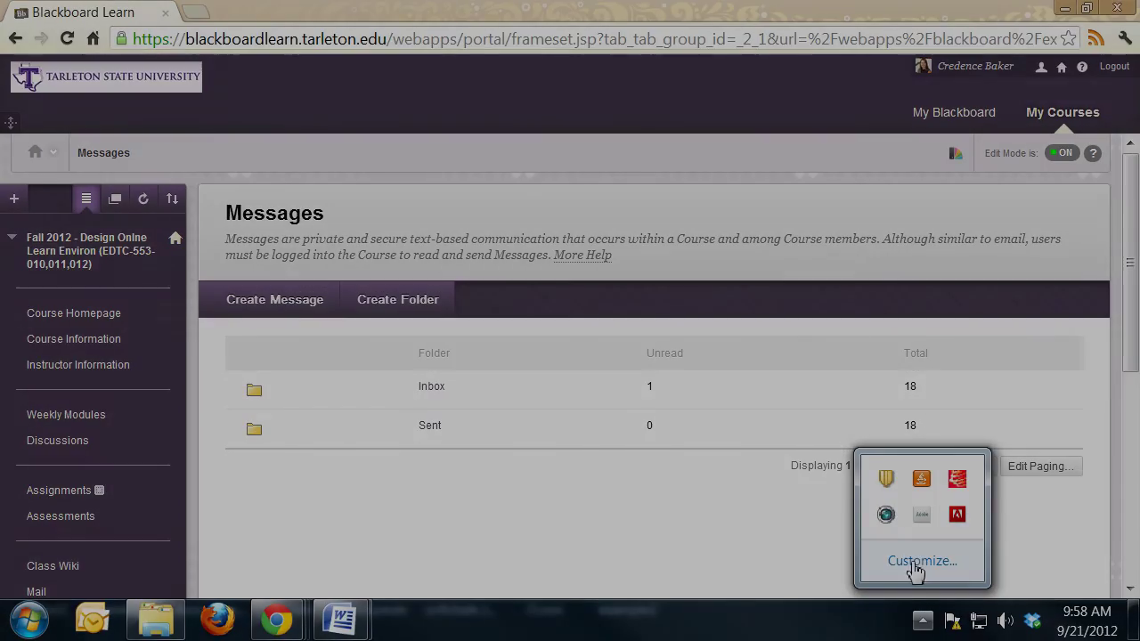